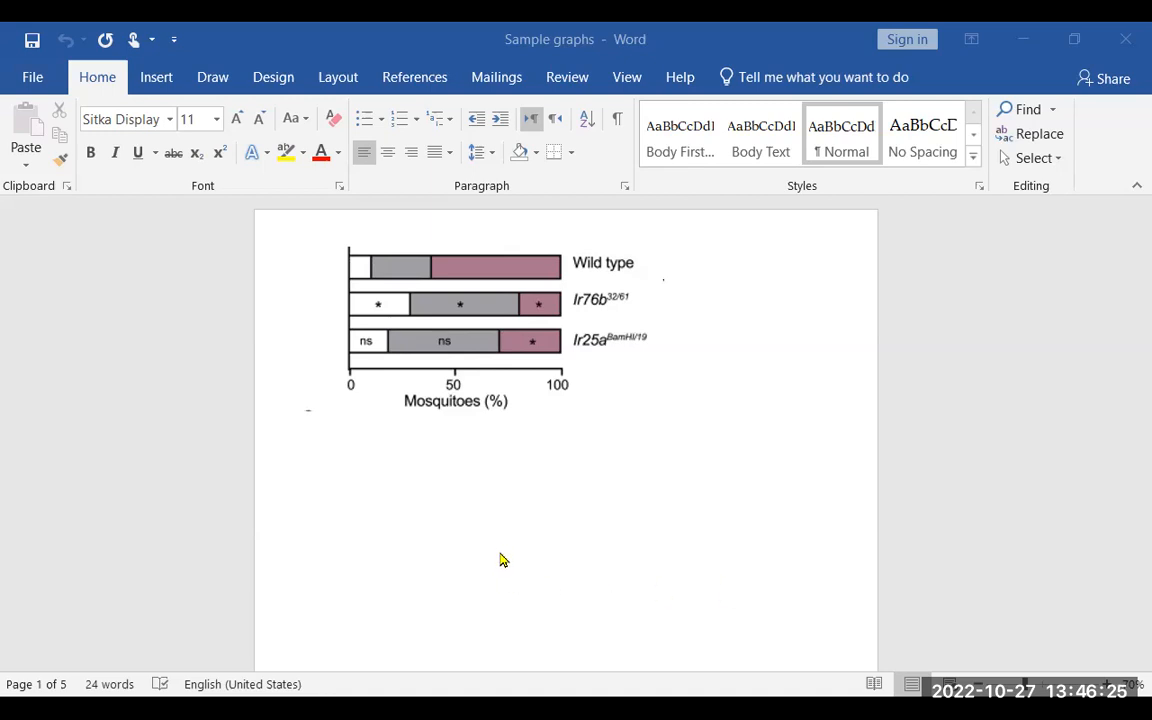
- Add two blank lines below the mosquito stacked bar graph picture
left_click(619, 436)
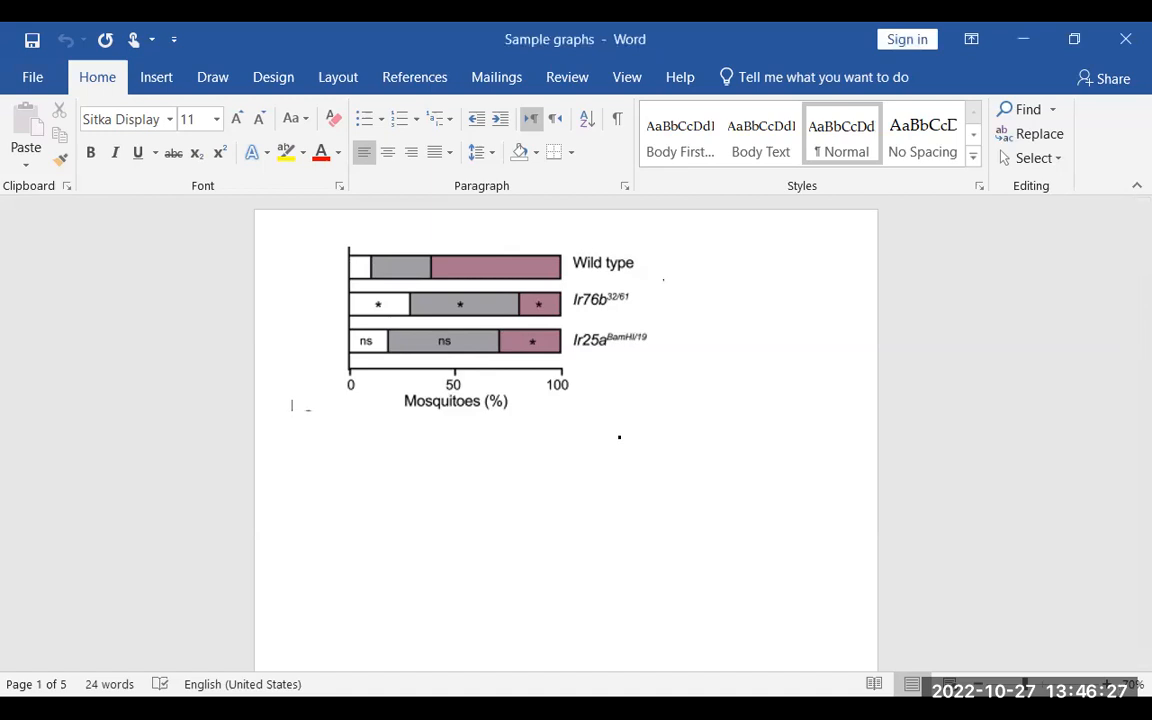
left_click(833, 408)
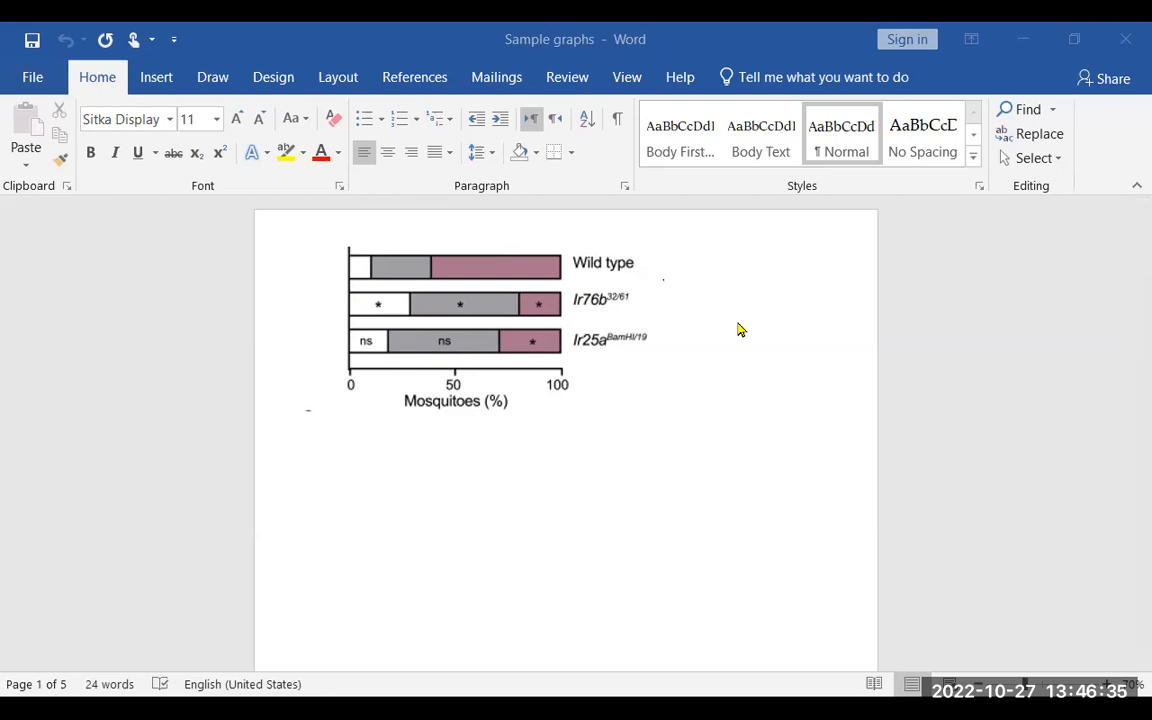
left_click(517, 325)
left_click(537, 318)
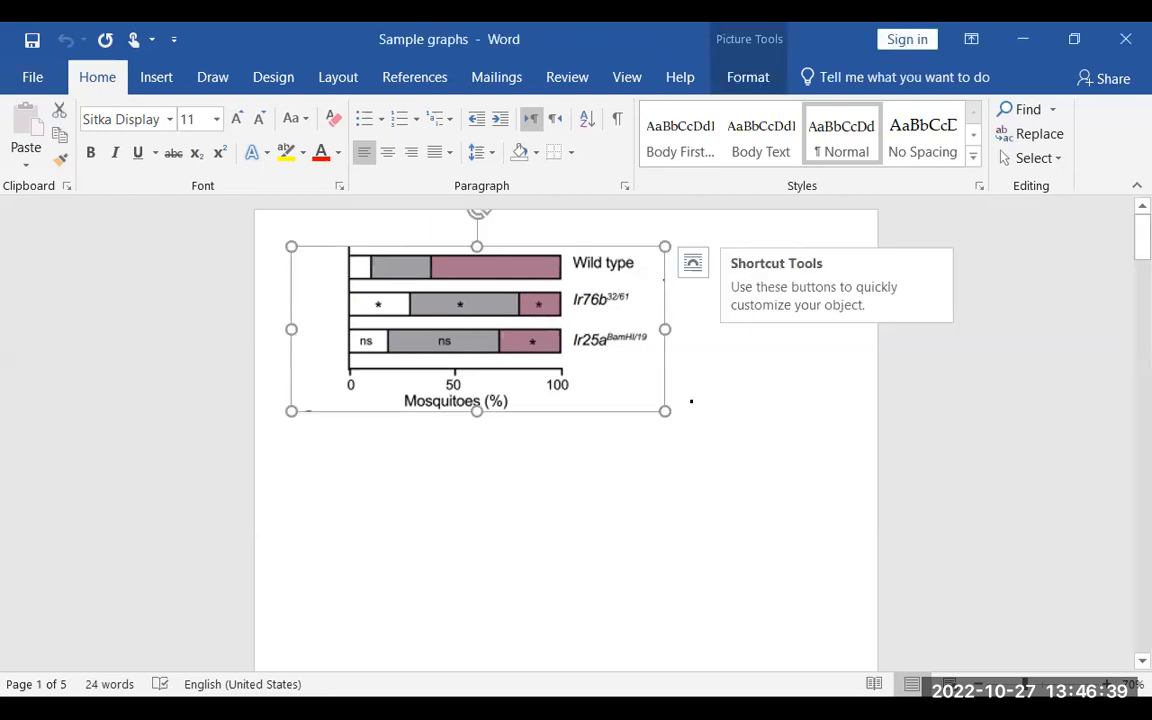
left_click(713, 393)
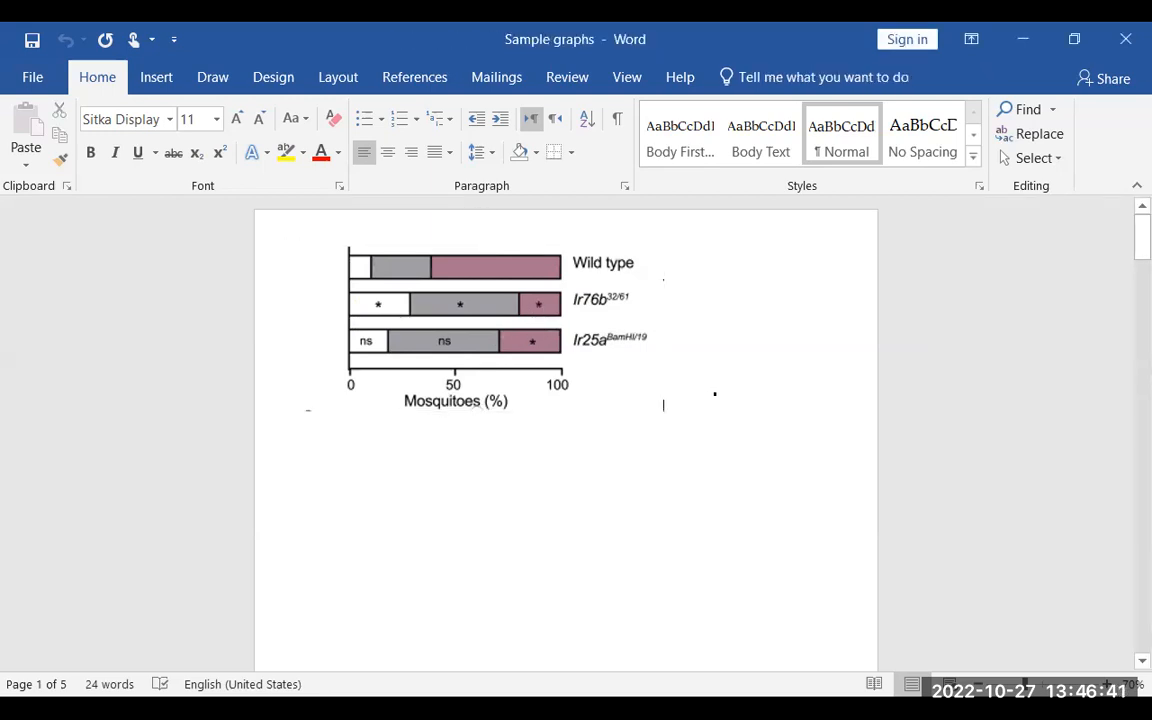
key("Return")
key("Return")
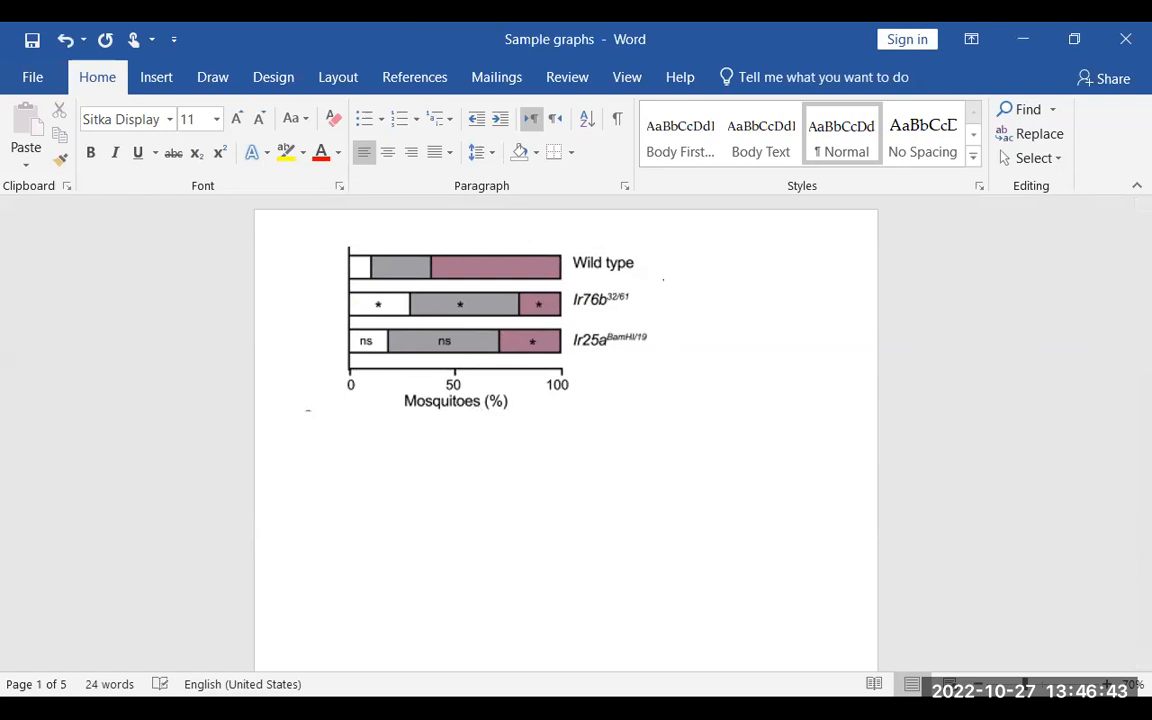
- Insert a 100% Stacked Bar chart below the picture
left_click(166, 90)
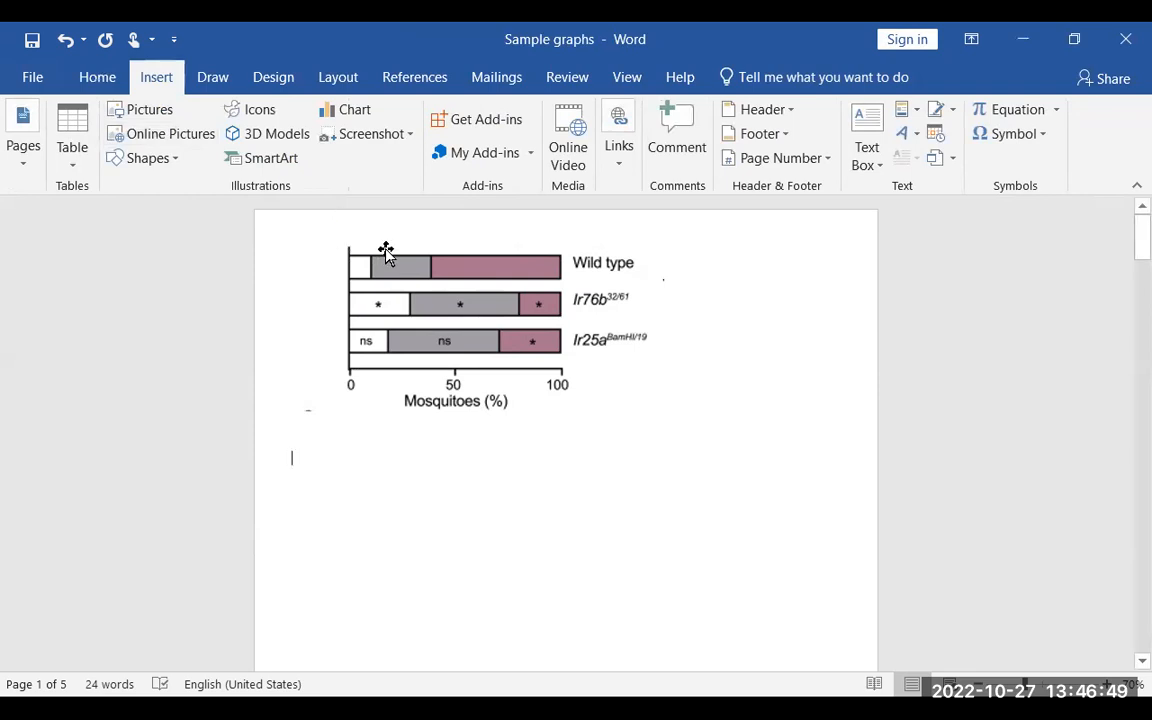
left_click(357, 112)
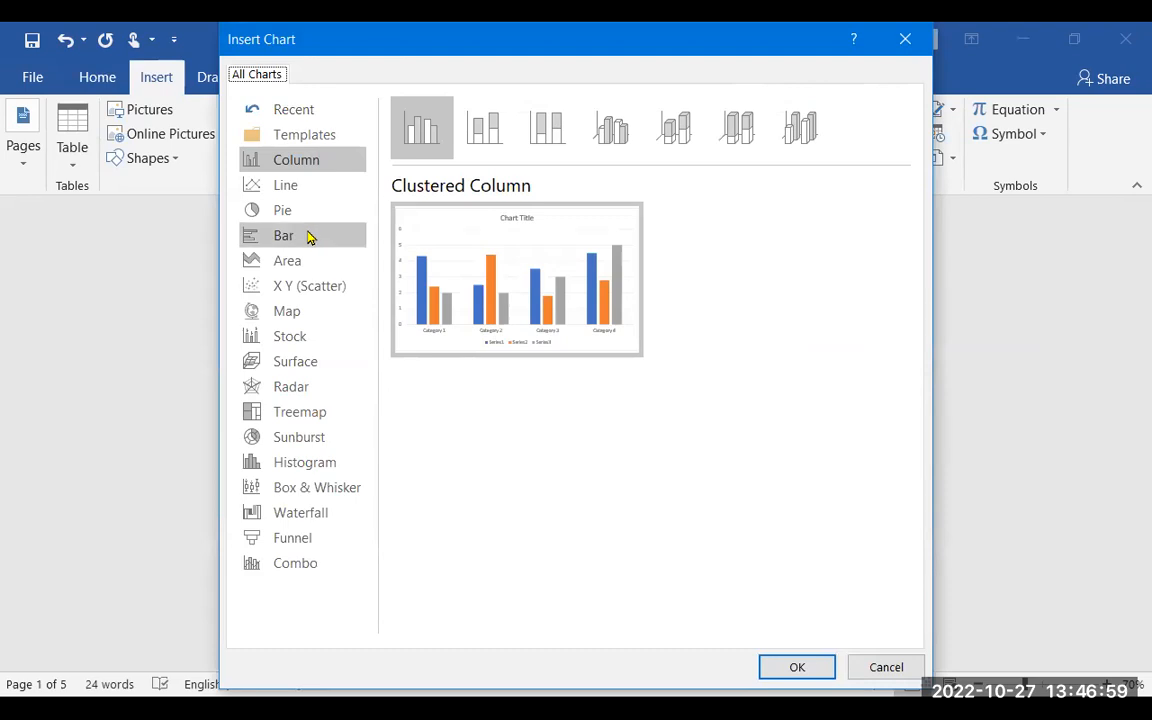
left_click(309, 236)
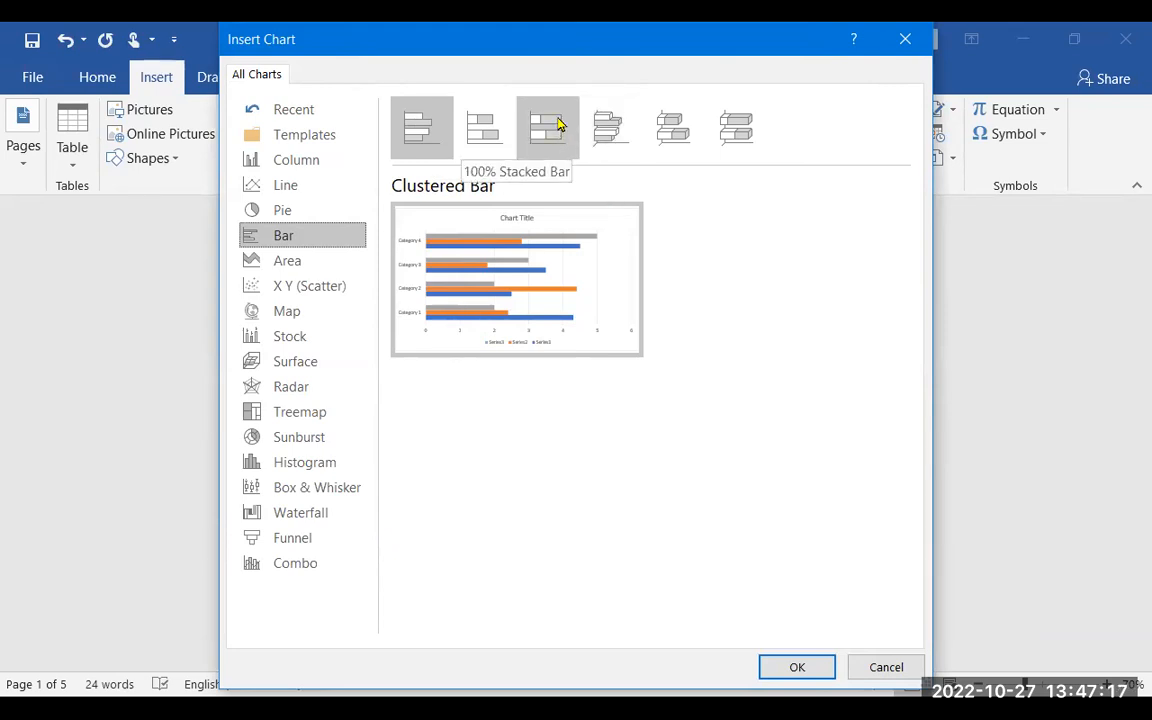
left_click(557, 126)
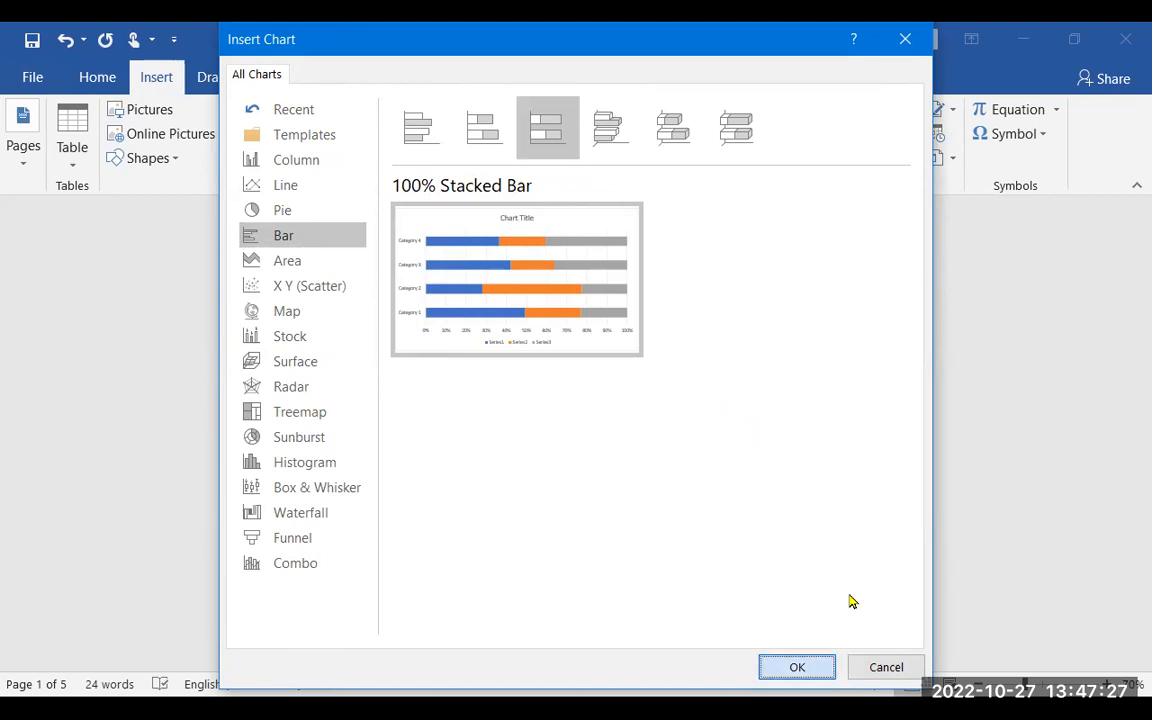
key("Return")
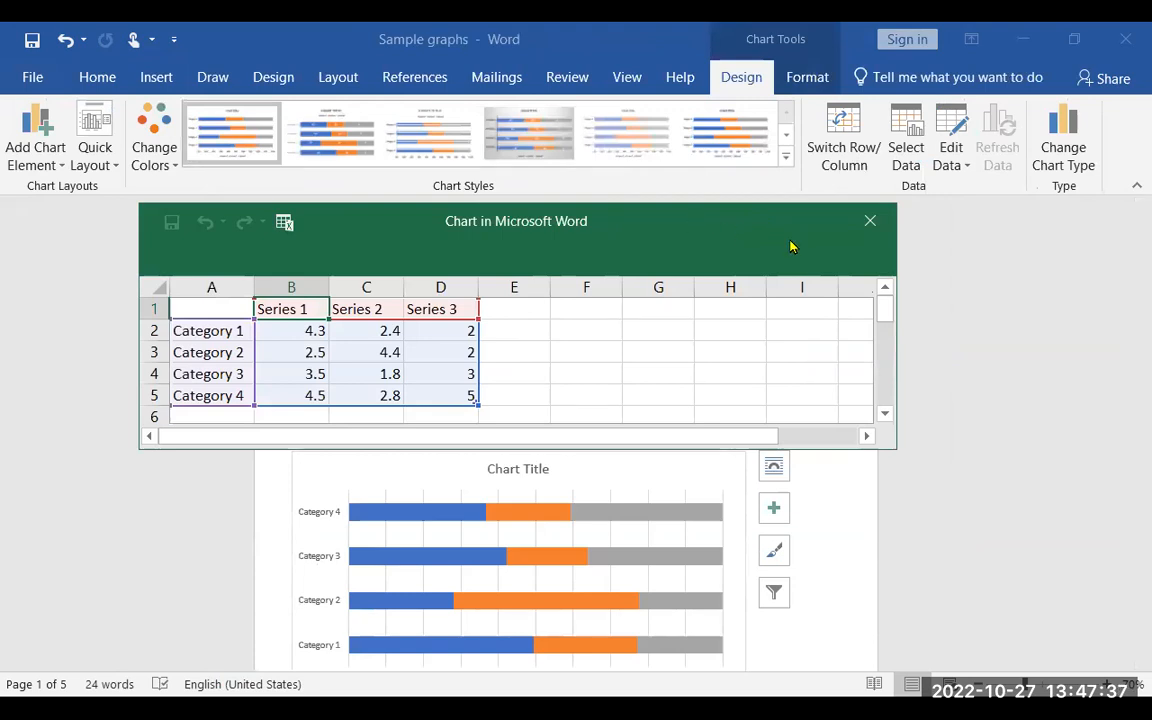
- Set the Series 3 value of Category 2 to 4 in the chart's data sheet
left_click_drag(789, 244, 960, 287)
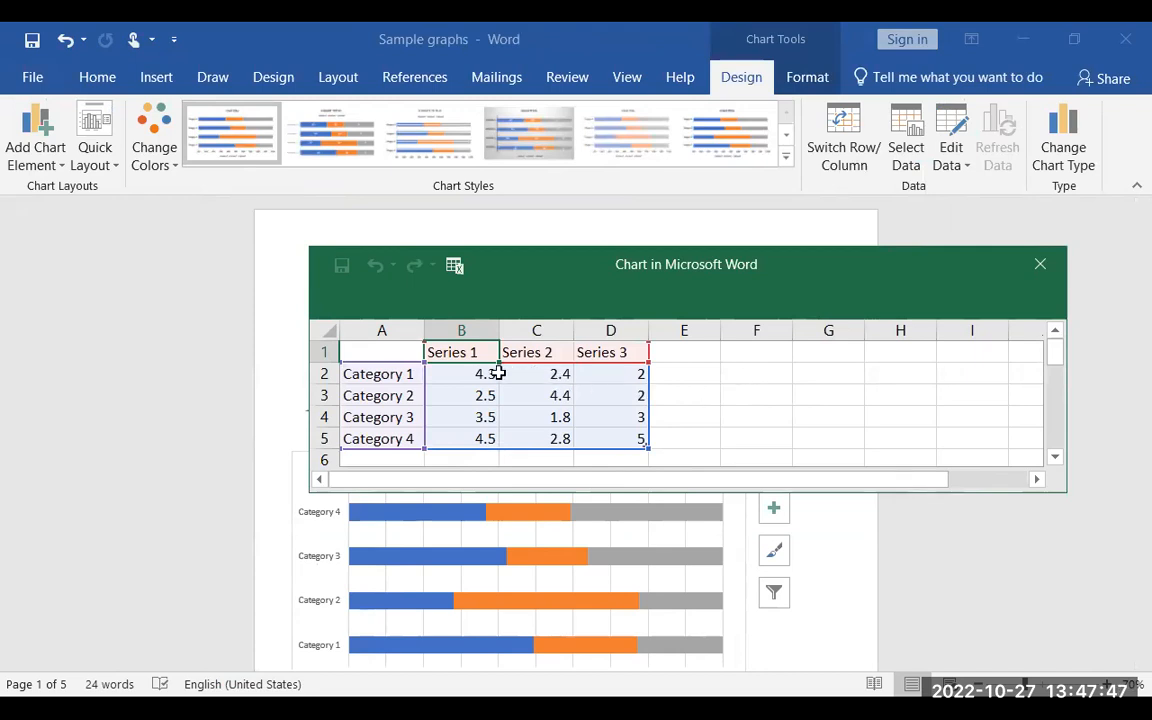
left_click(621, 395)
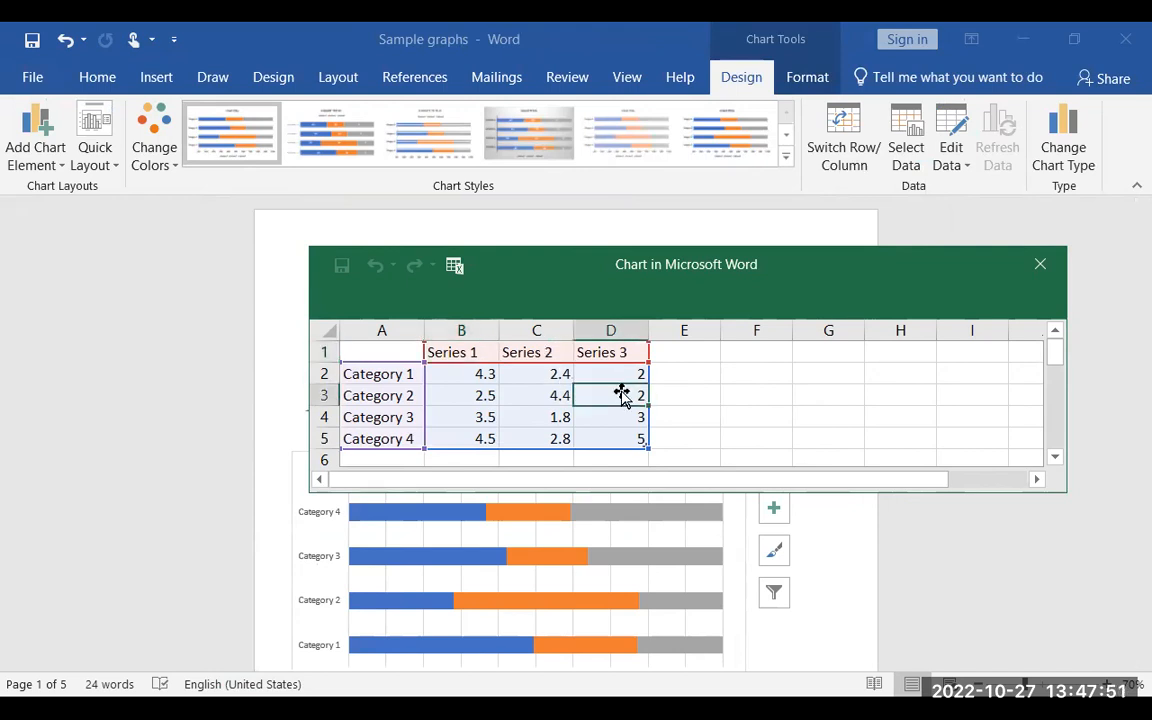
type("4")
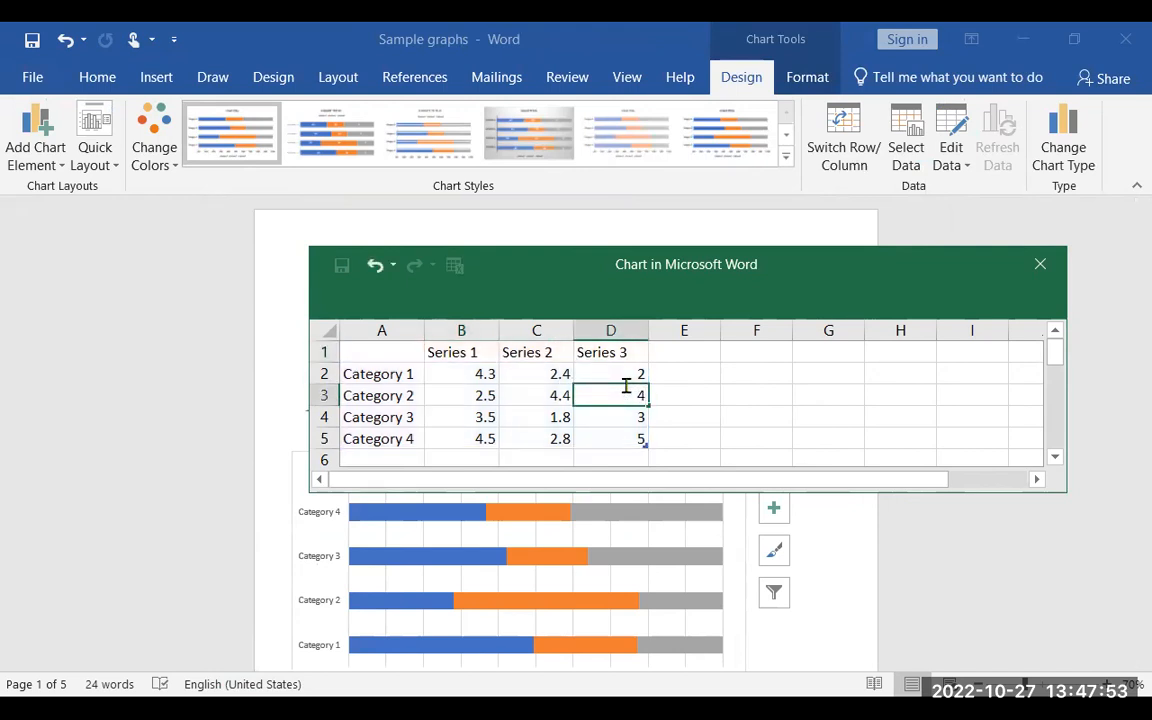
key("Return")
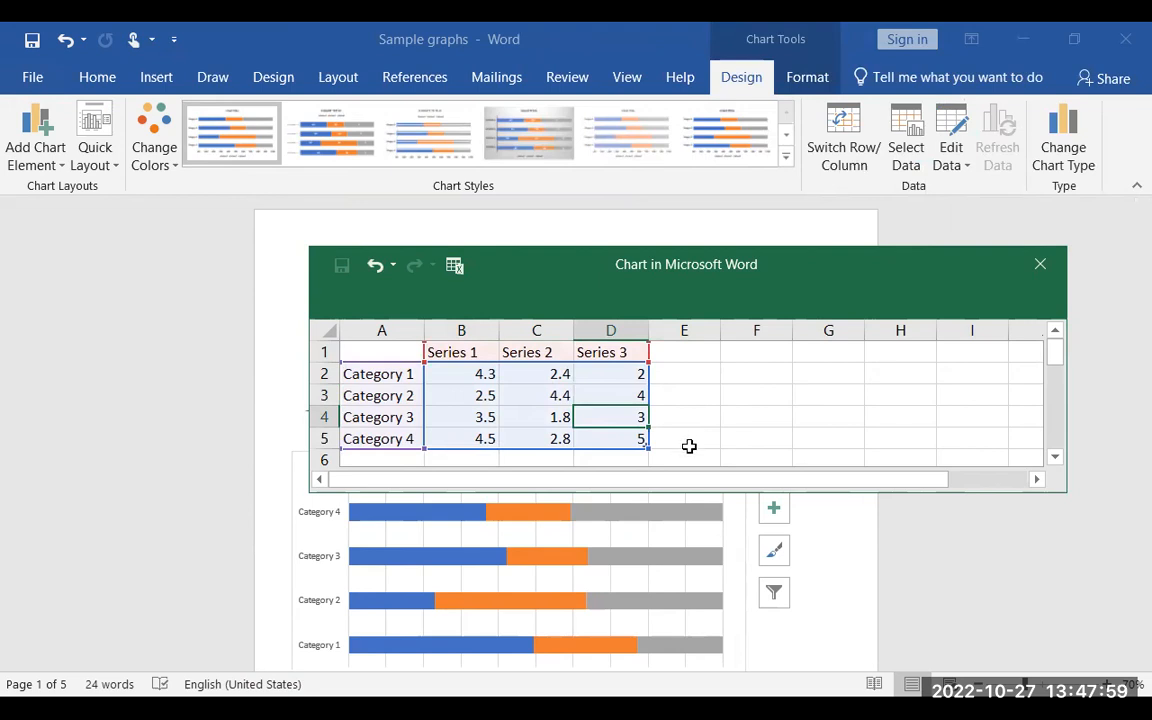
- Shrink the chart's data range to exclude the Category 4 row and close the data sheet
left_click_drag(651, 452, 648, 451)
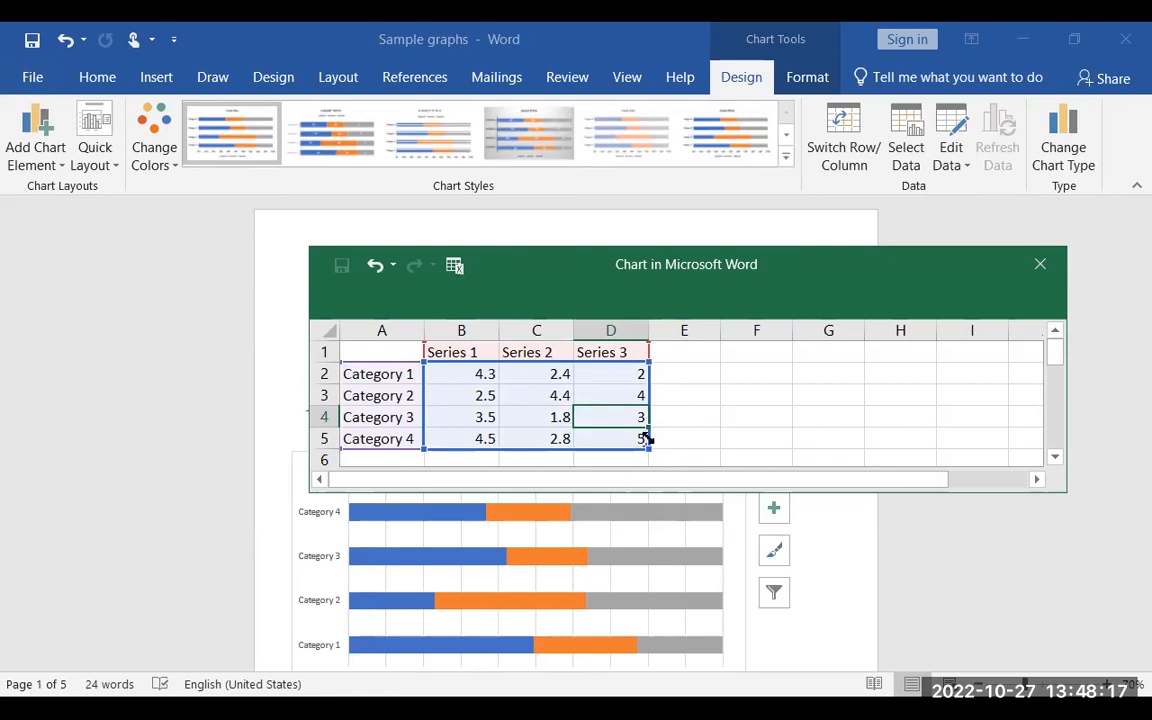
left_click_drag(645, 448, 642, 425)
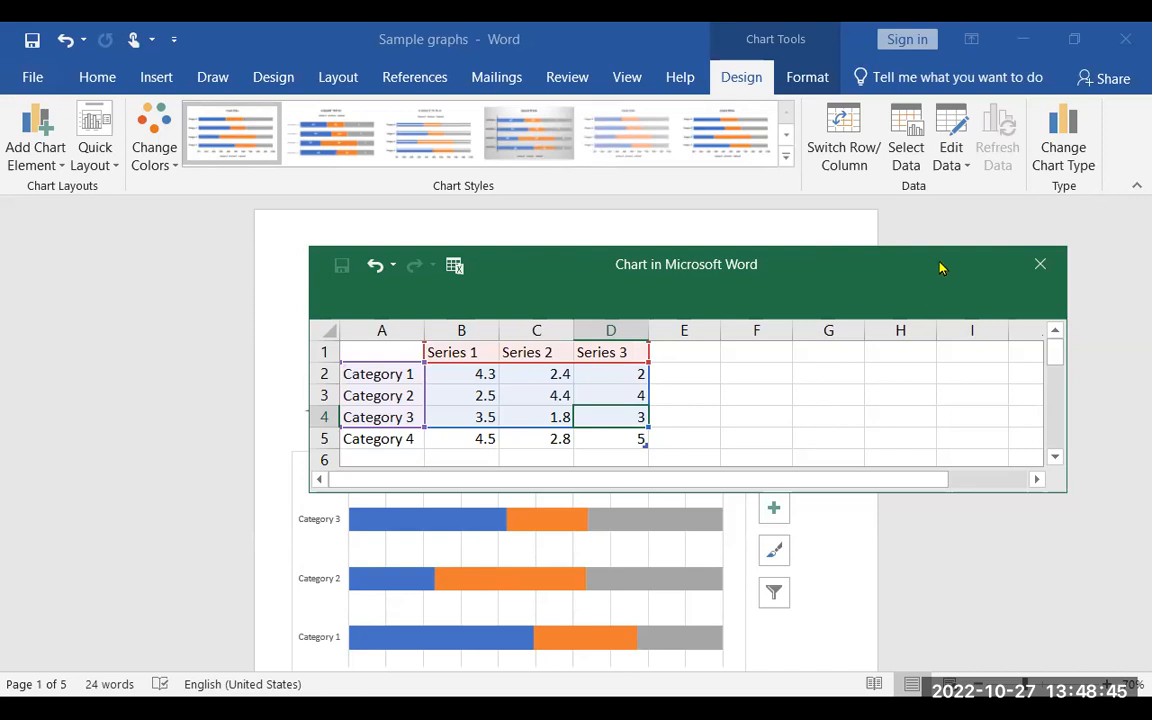
left_click_drag(923, 260, 877, 179)
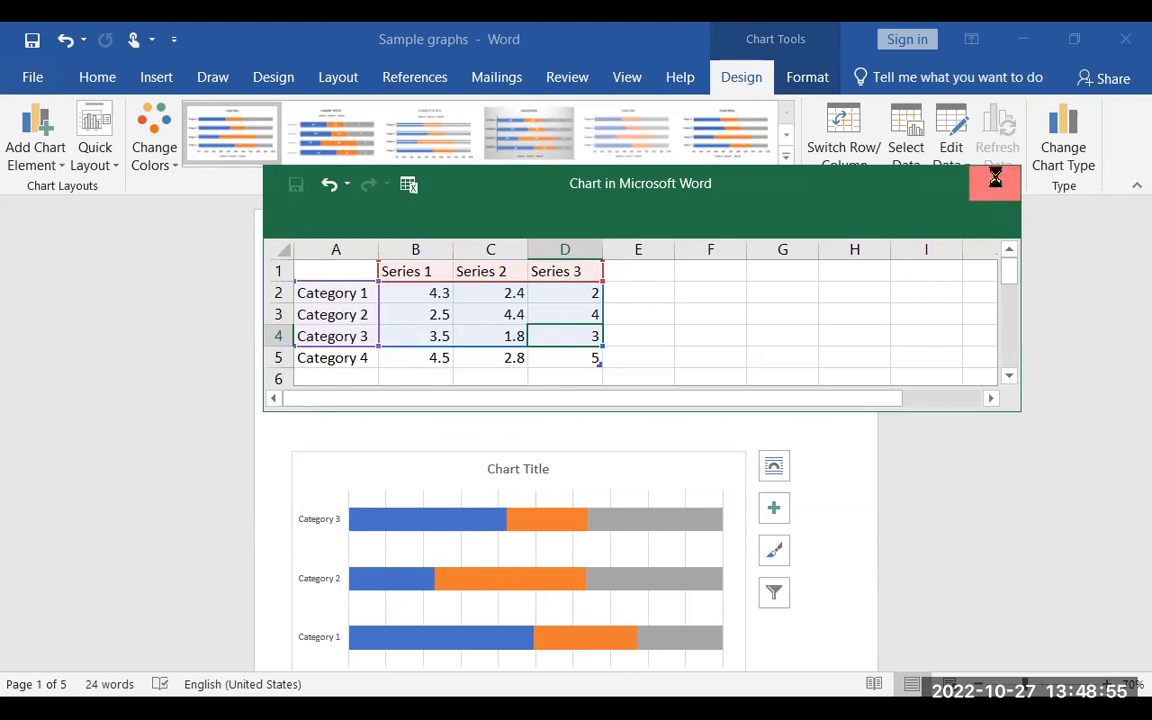
left_click(996, 184)
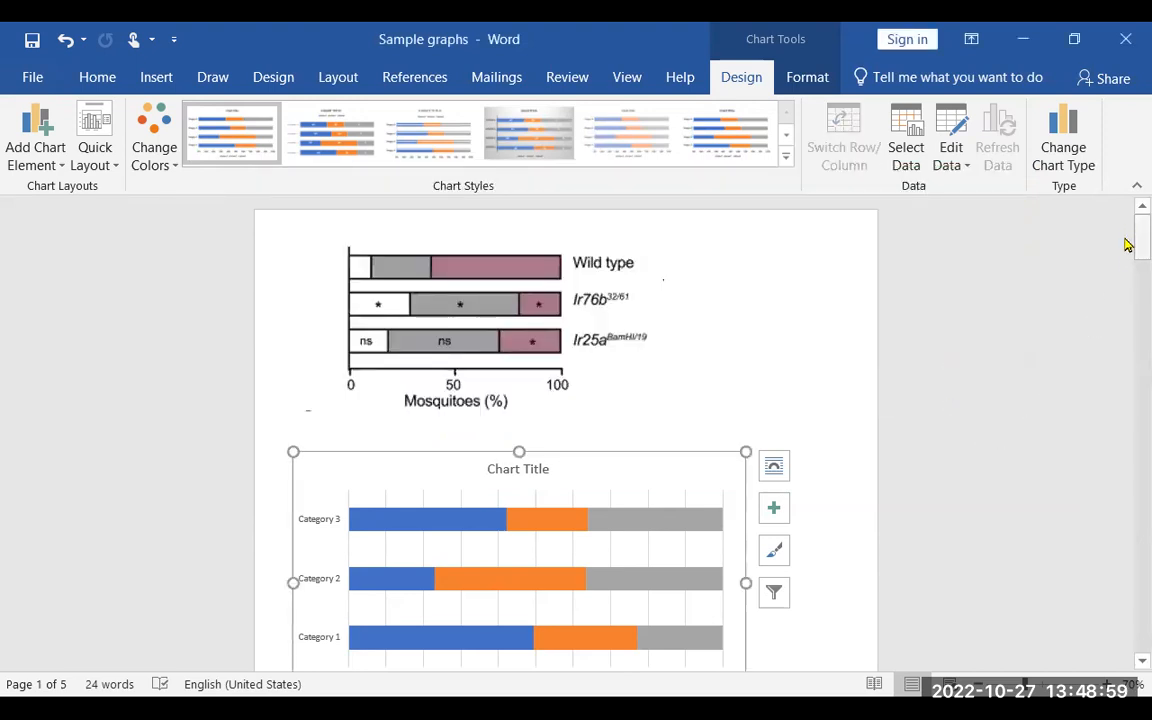
- Delete the legend and the title from the new chart
left_click_drag(1127, 245, 1131, 257)
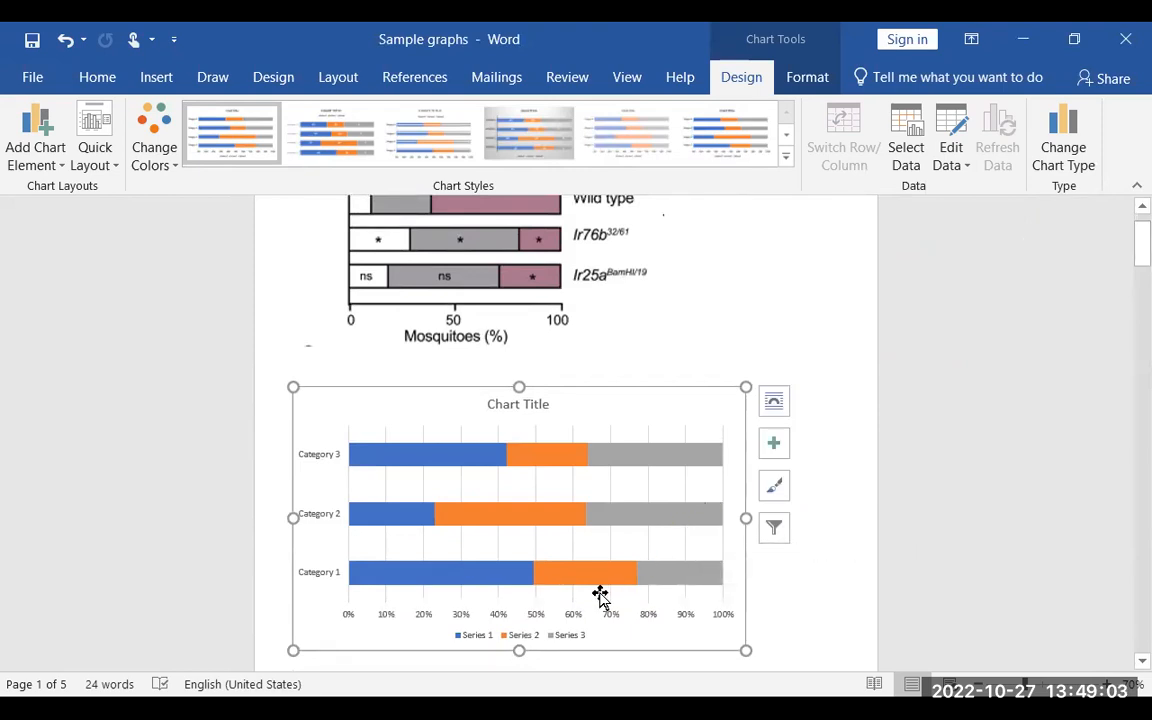
left_click(524, 636)
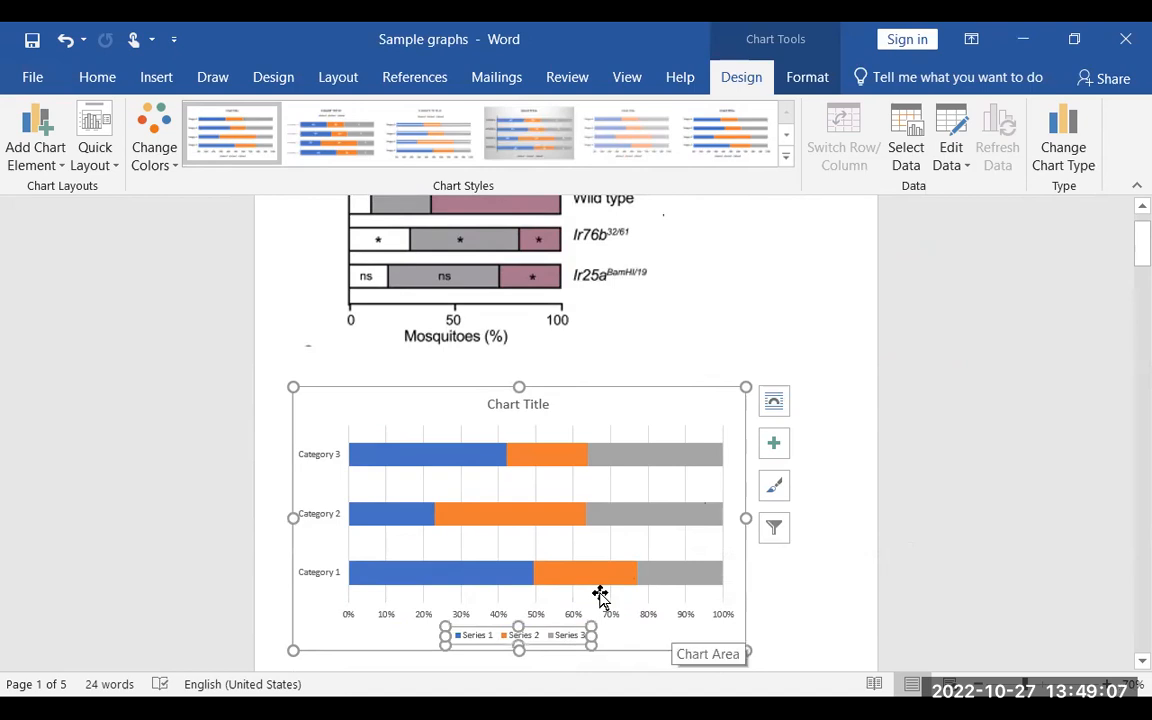
key("Delete")
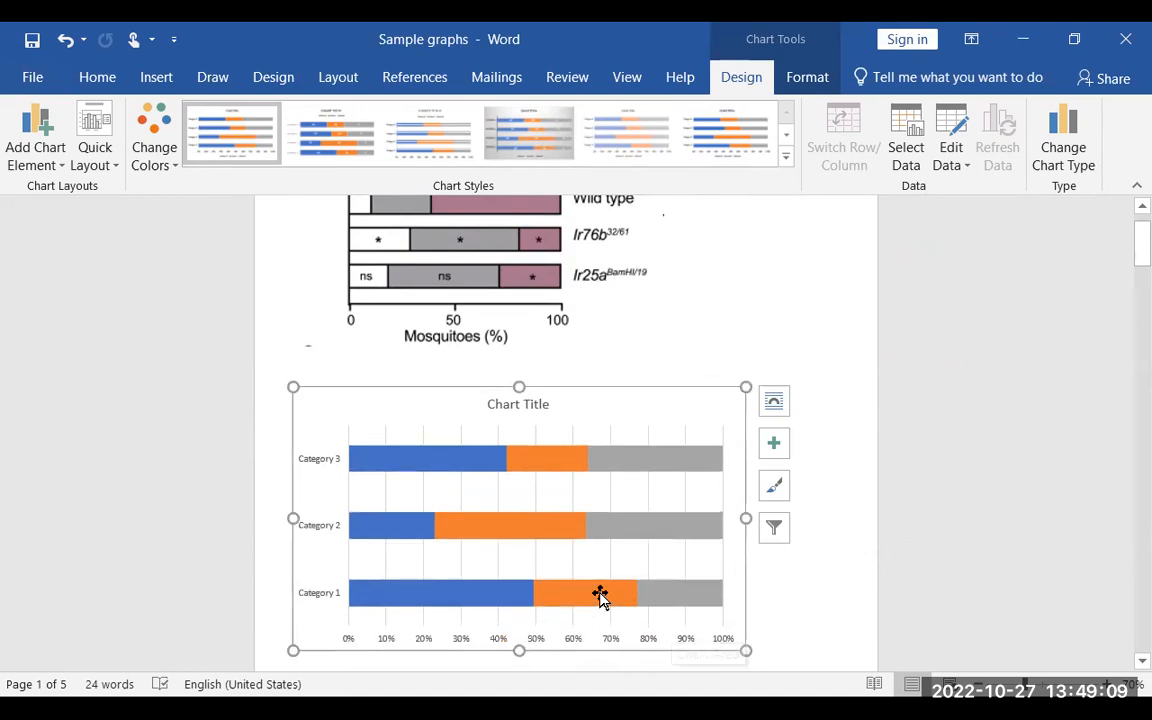
left_click(534, 405)
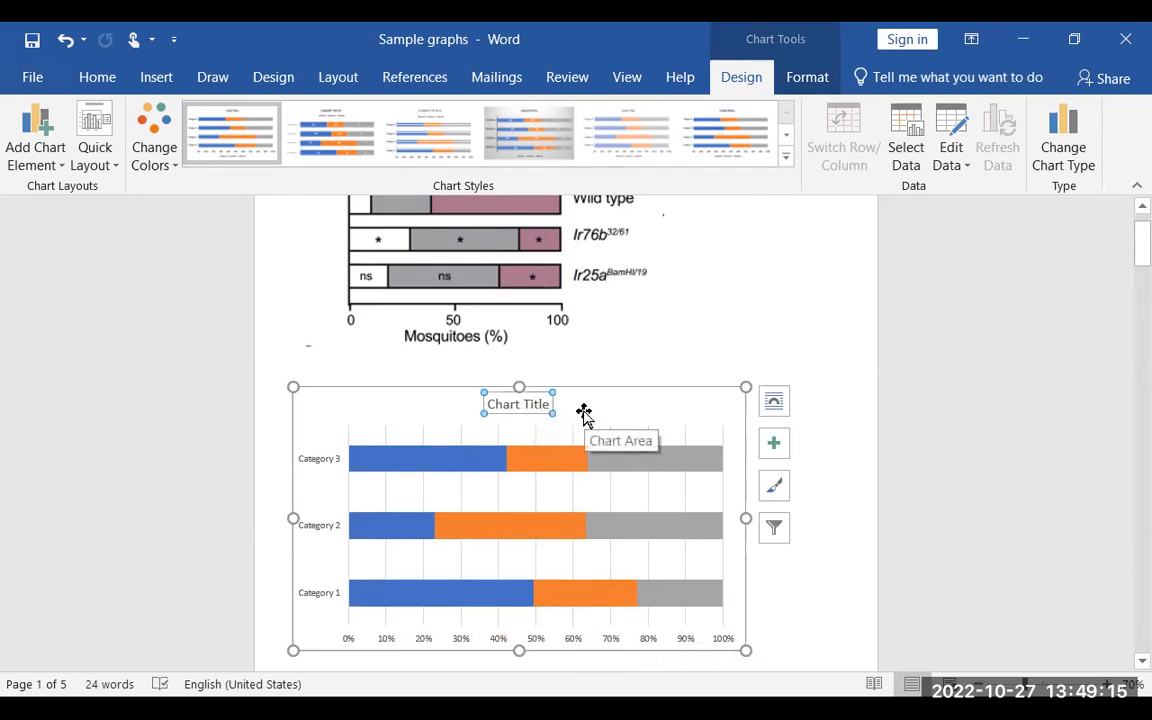
key("Delete")
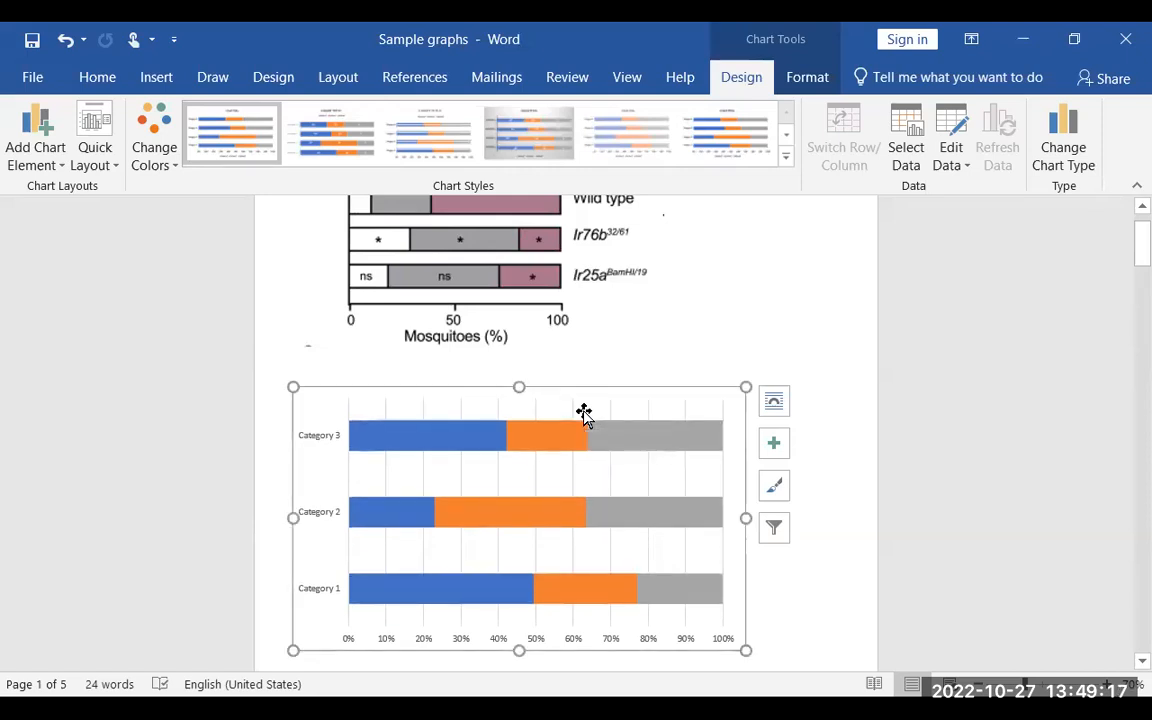
- Delete the vertical gridlines from the chart's plot area
left_click(566, 467)
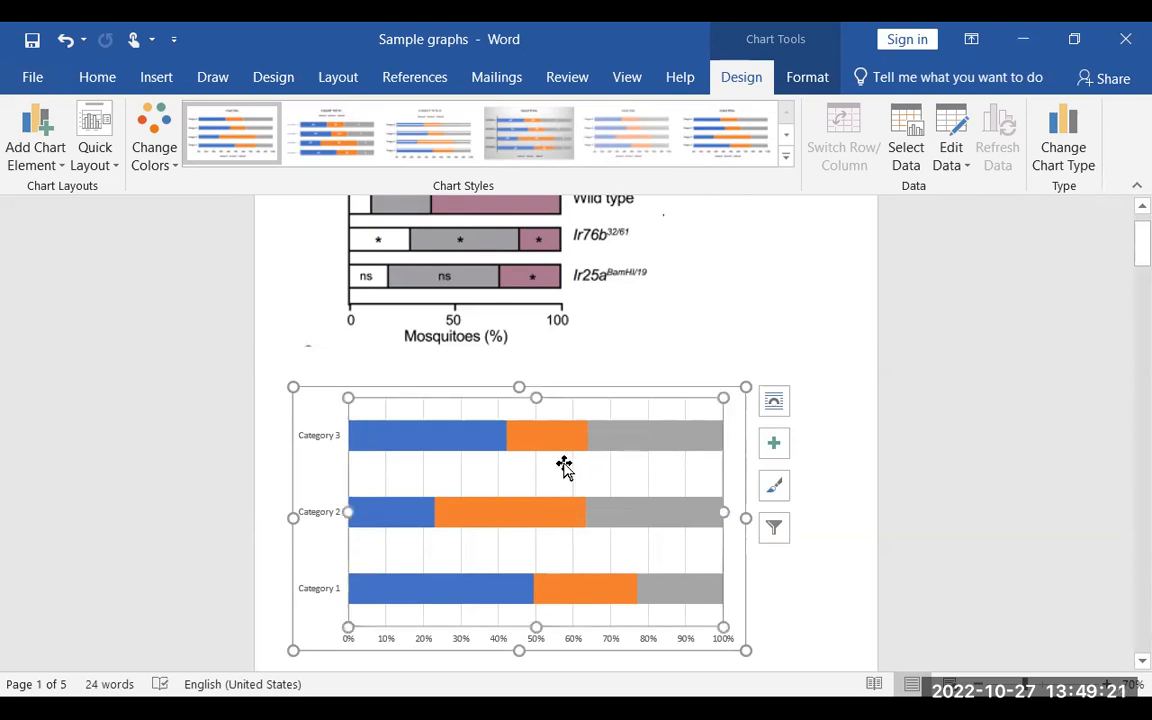
left_click(574, 470)
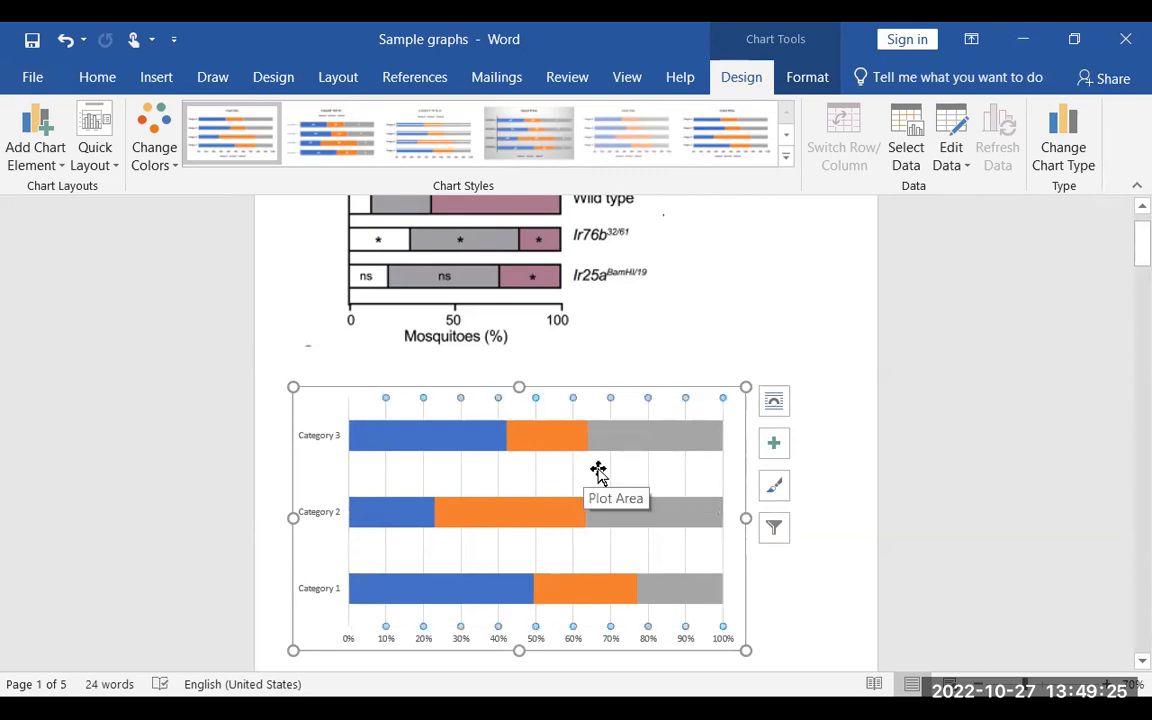
key("Delete")
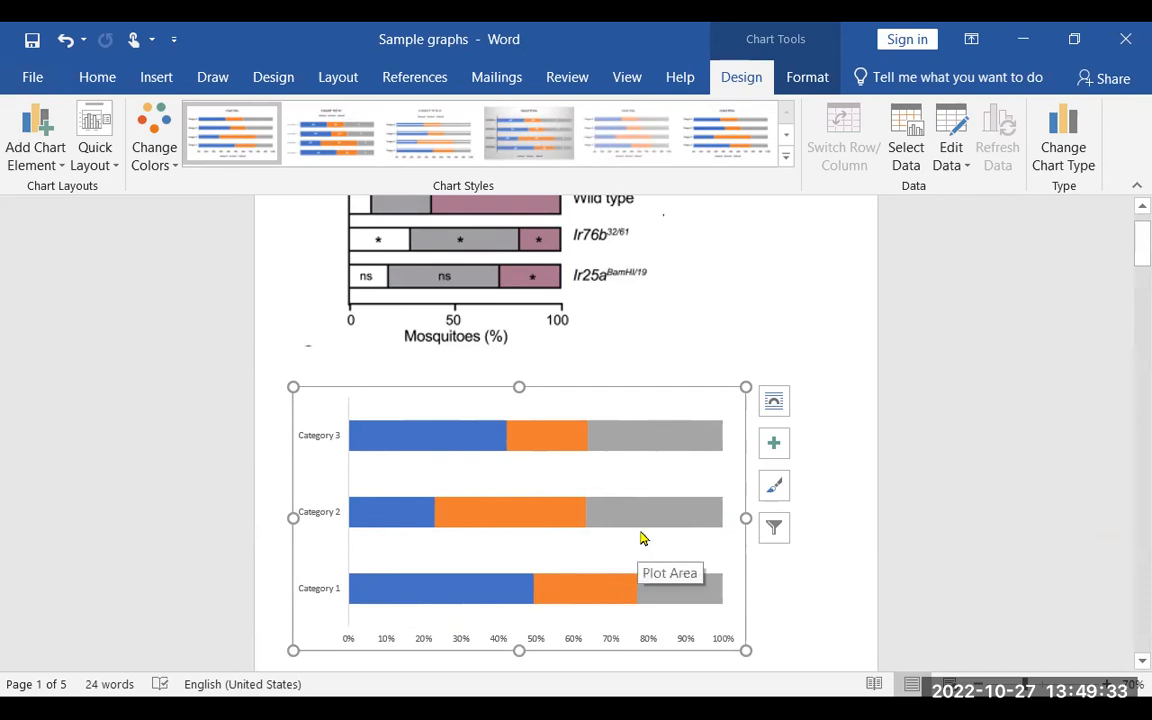
- Open the formatting options for the grey segment of the Category 3 bar
left_click(675, 443)
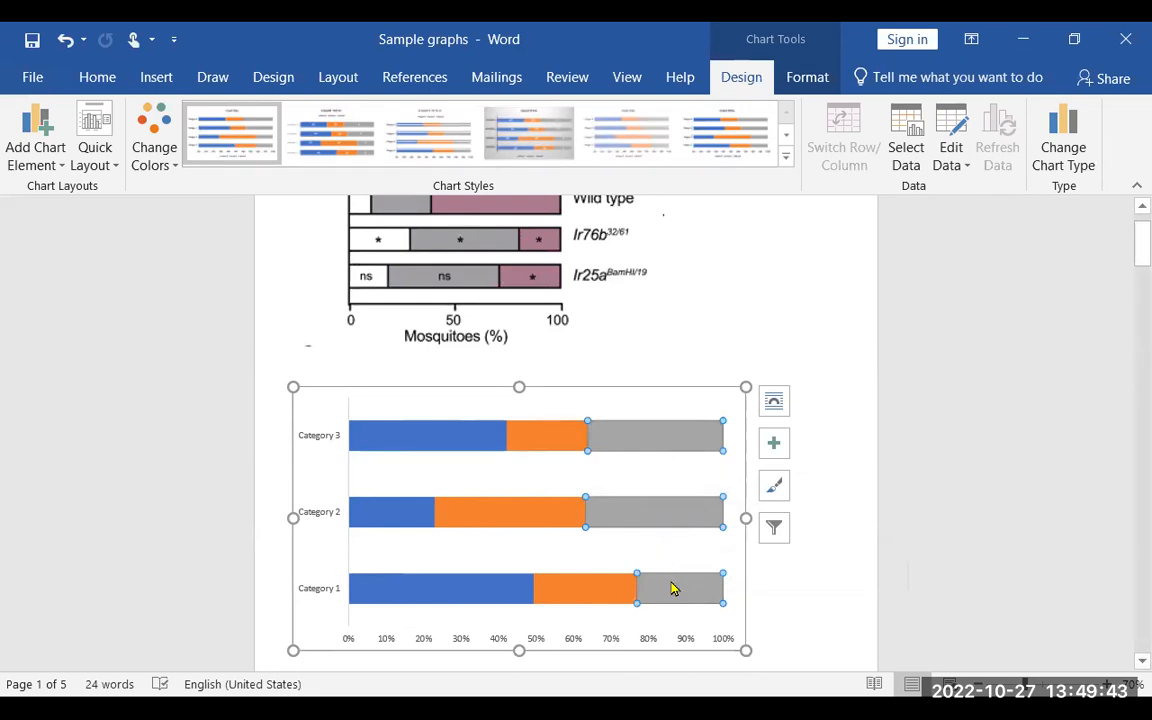
left_click(657, 445)
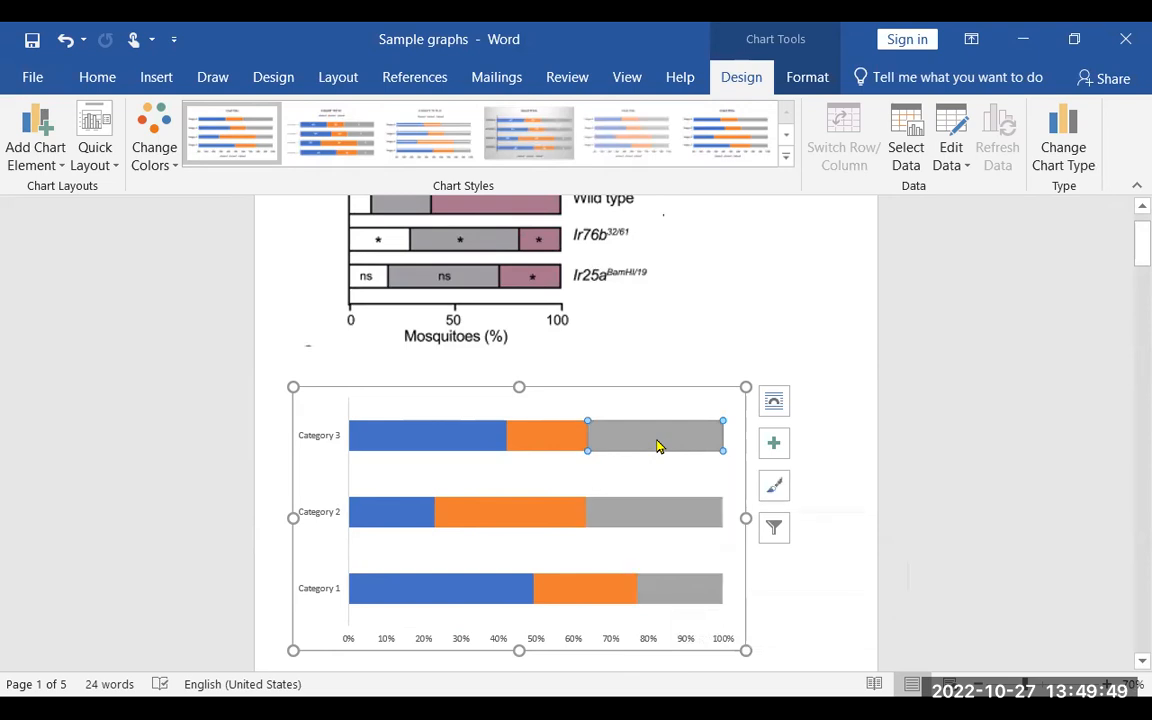
double_click(658, 446)
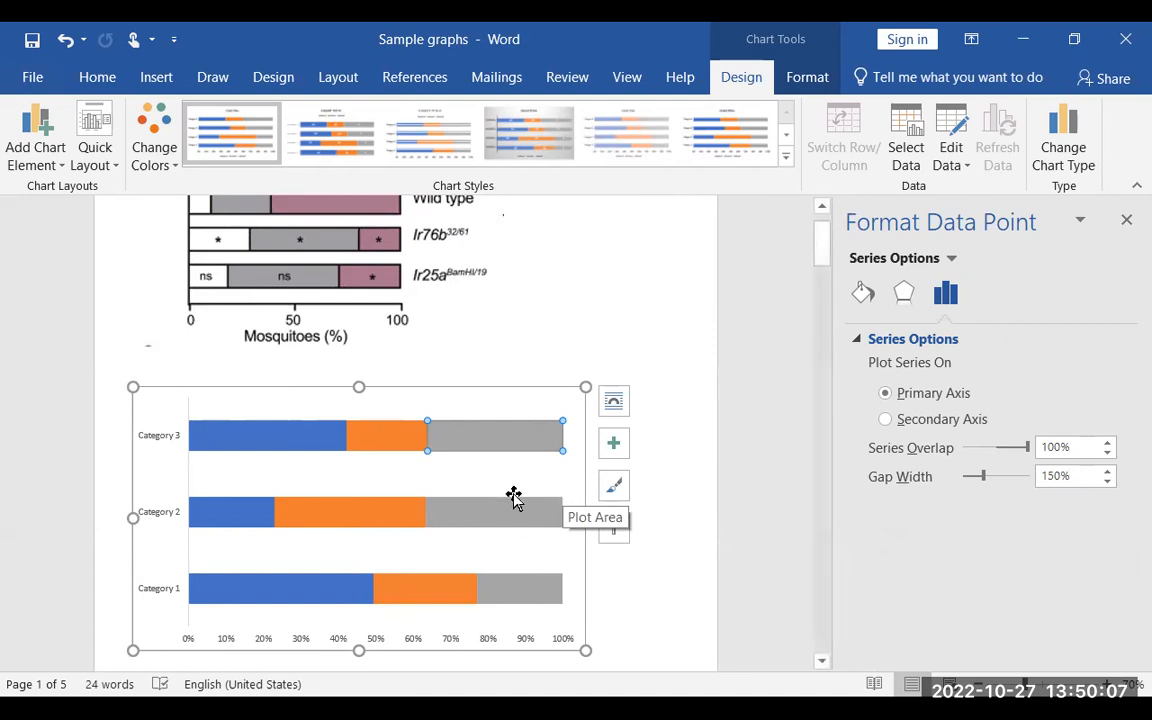
- Fill the third data series, the grey end segments of all three bars, with solid standard purple
left_click(721, 448)
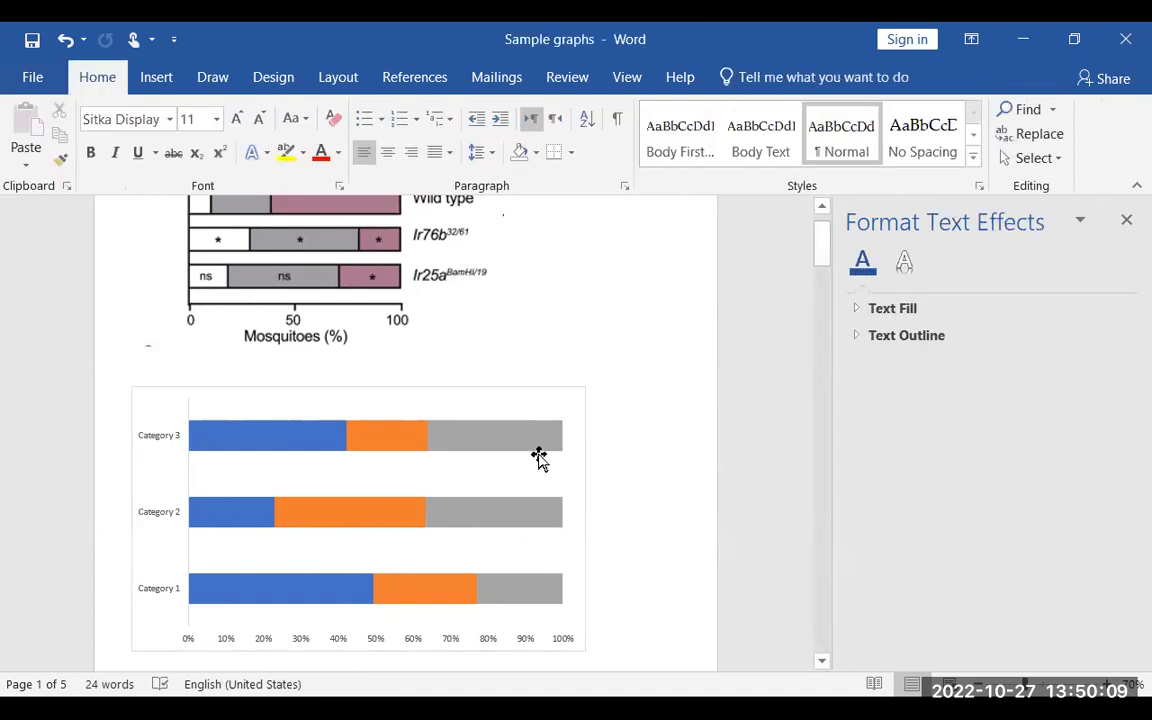
left_click(512, 437)
left_click(676, 437)
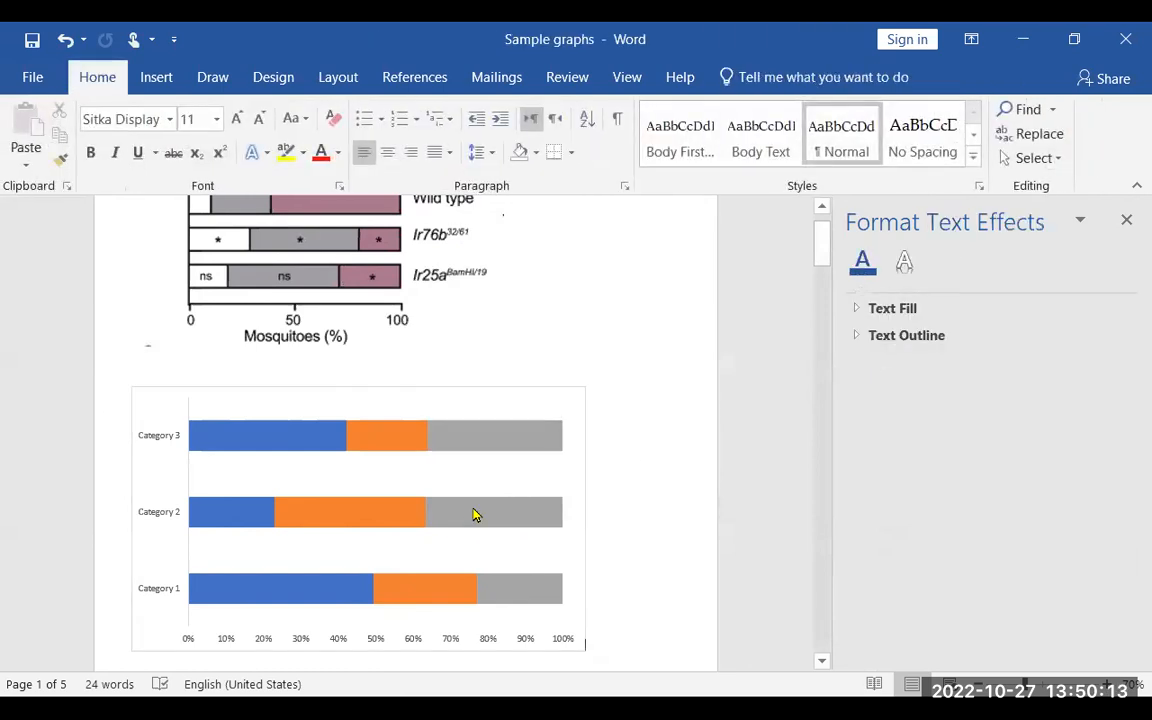
left_click(476, 510)
left_click(484, 527)
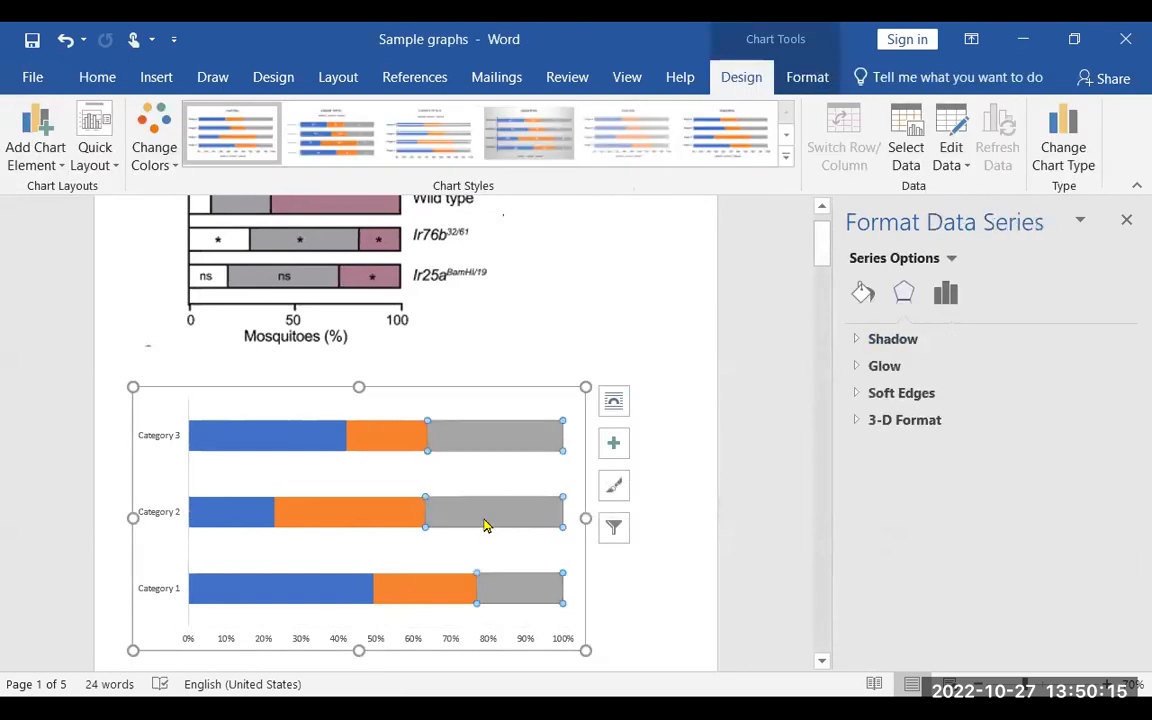
left_click(863, 300)
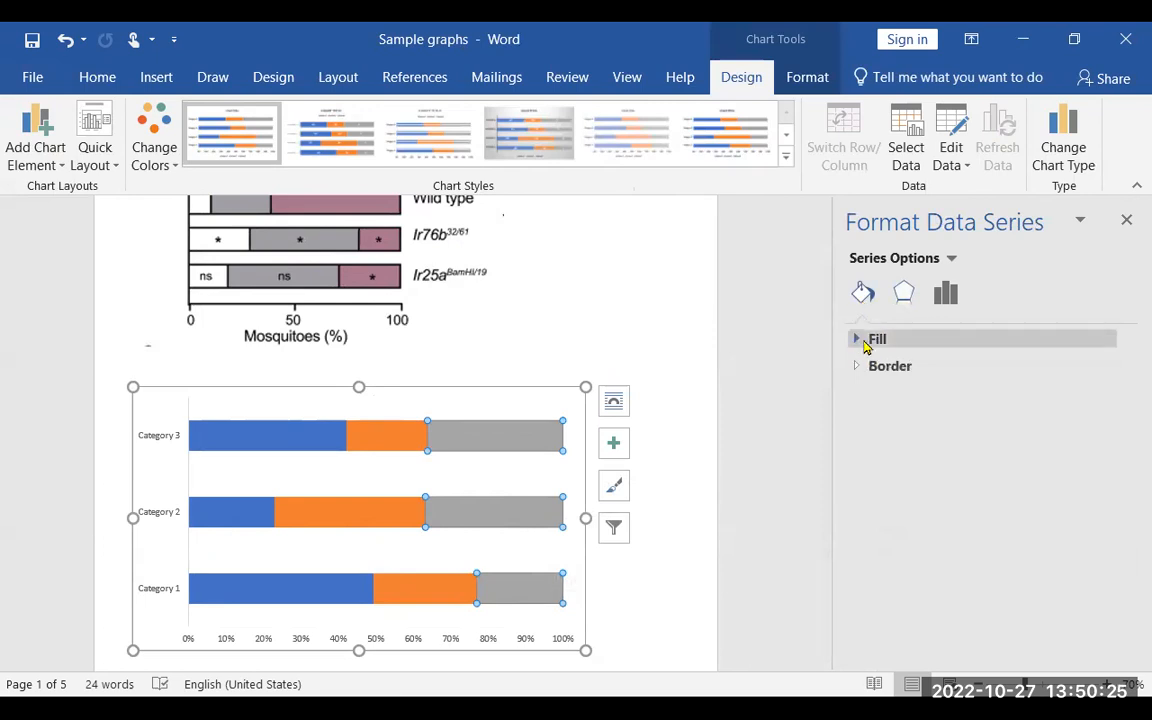
left_click(857, 340)
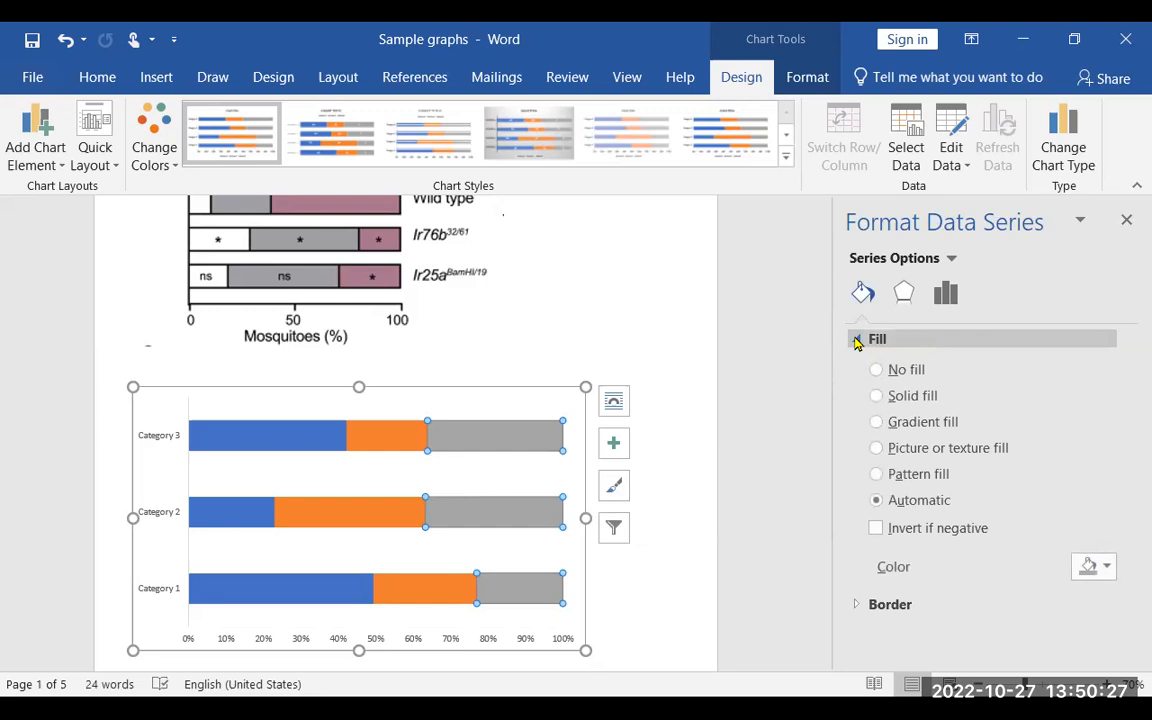
left_click(876, 397)
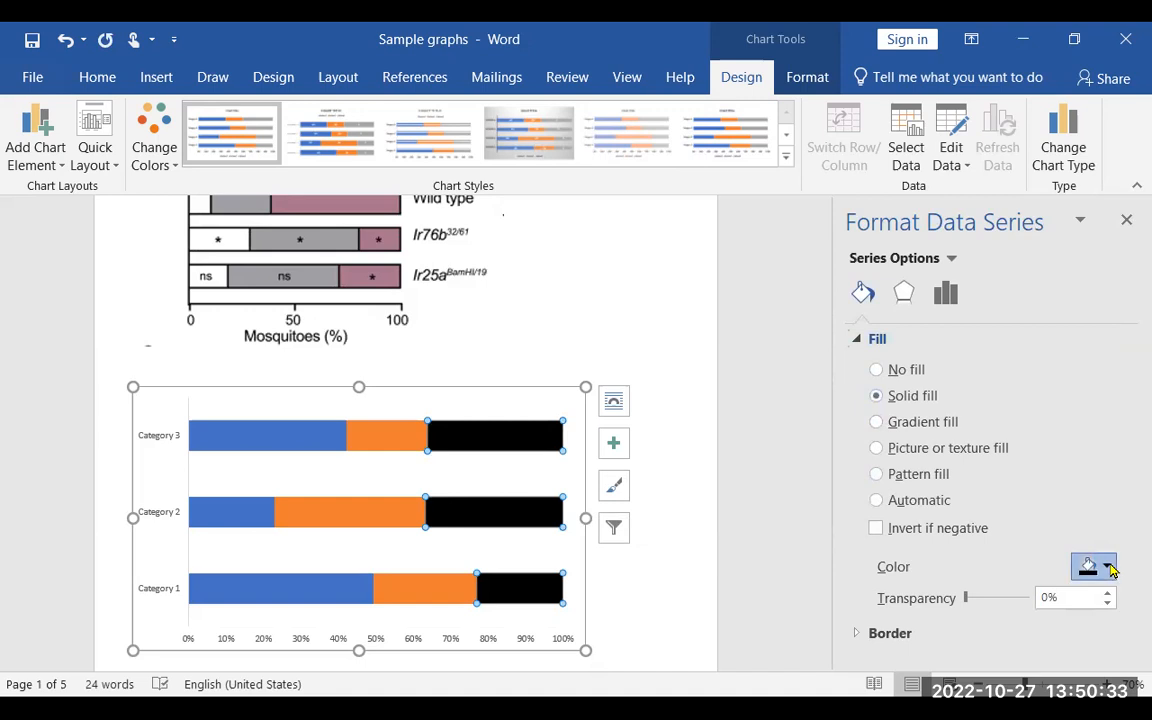
left_click(1108, 567)
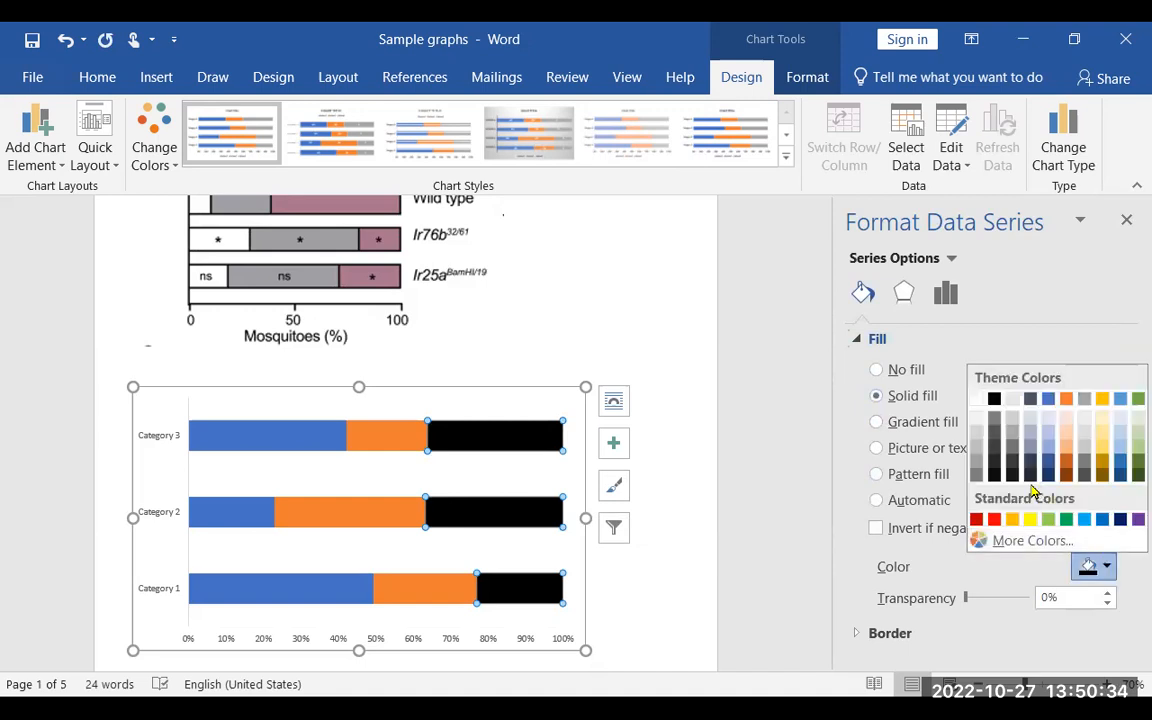
left_click(1137, 519)
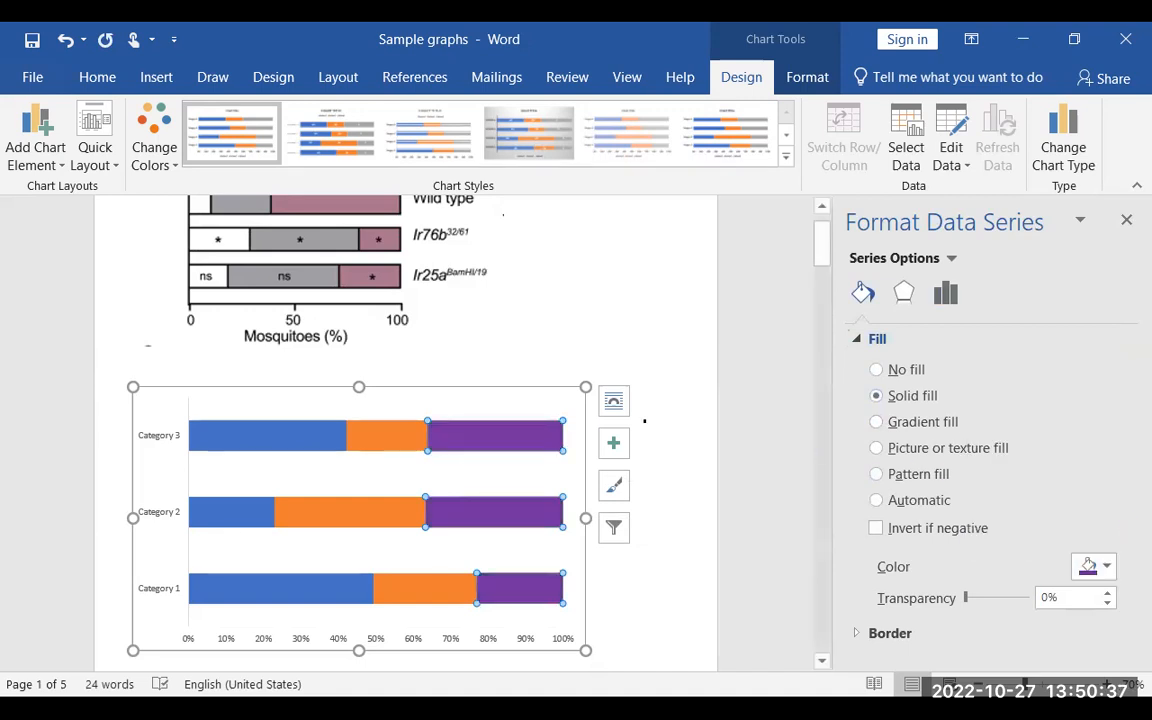
- Change the orange middle series to a solid medium-grey fill from the white theme shades
left_click(398, 432)
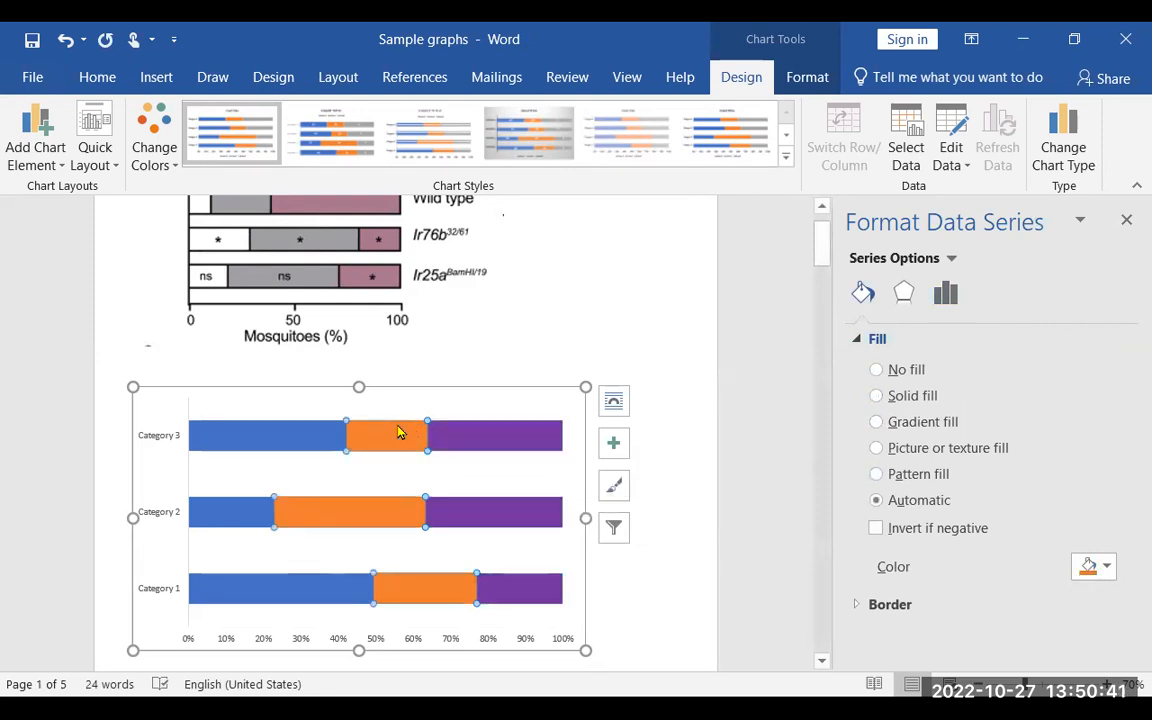
left_click(1104, 571)
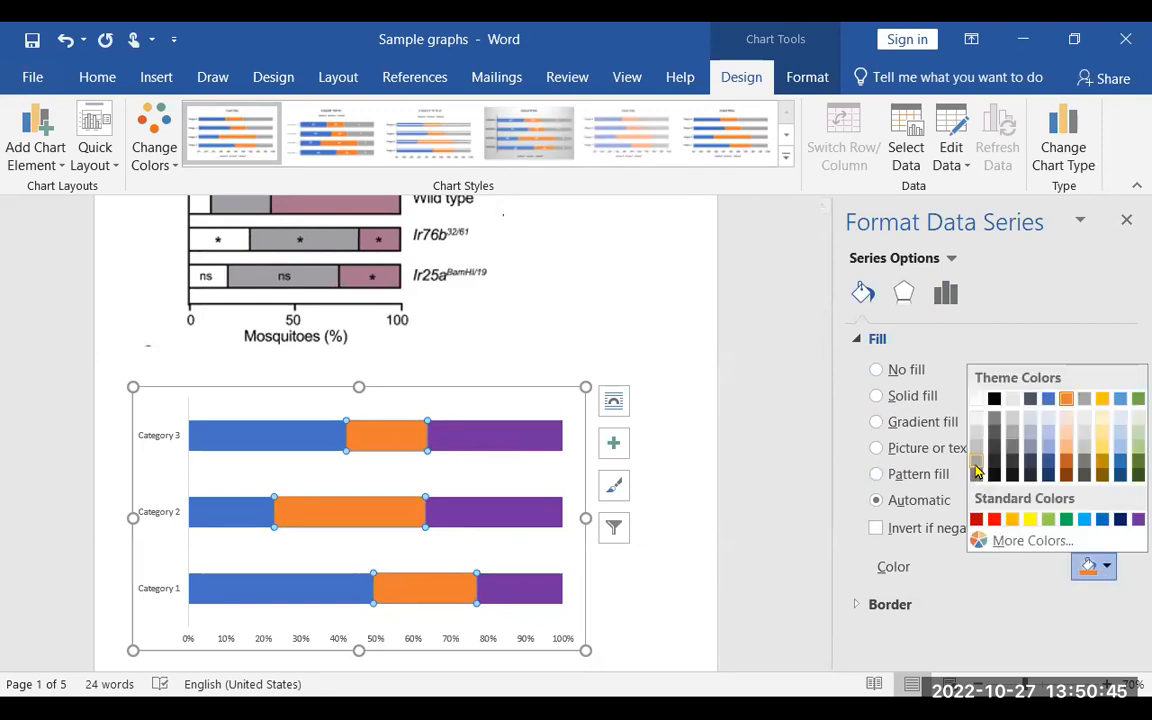
left_click(977, 472)
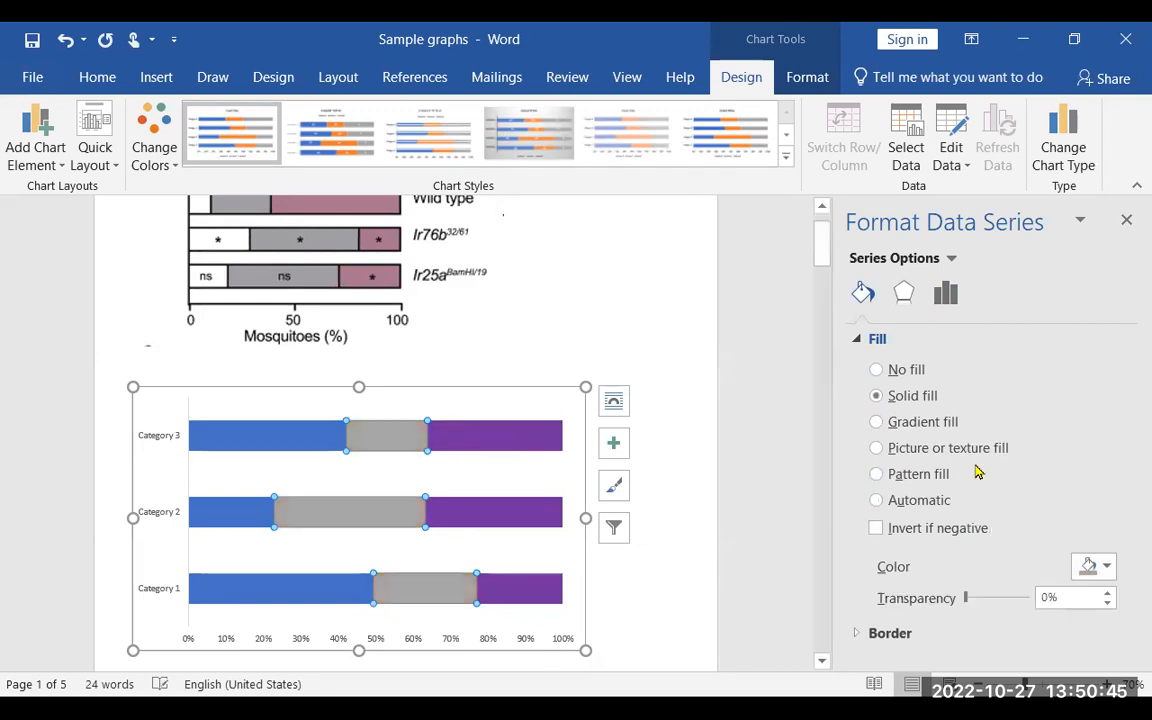
- Change the blue first series to a solid white fill and deselect the chart
left_click(250, 448)
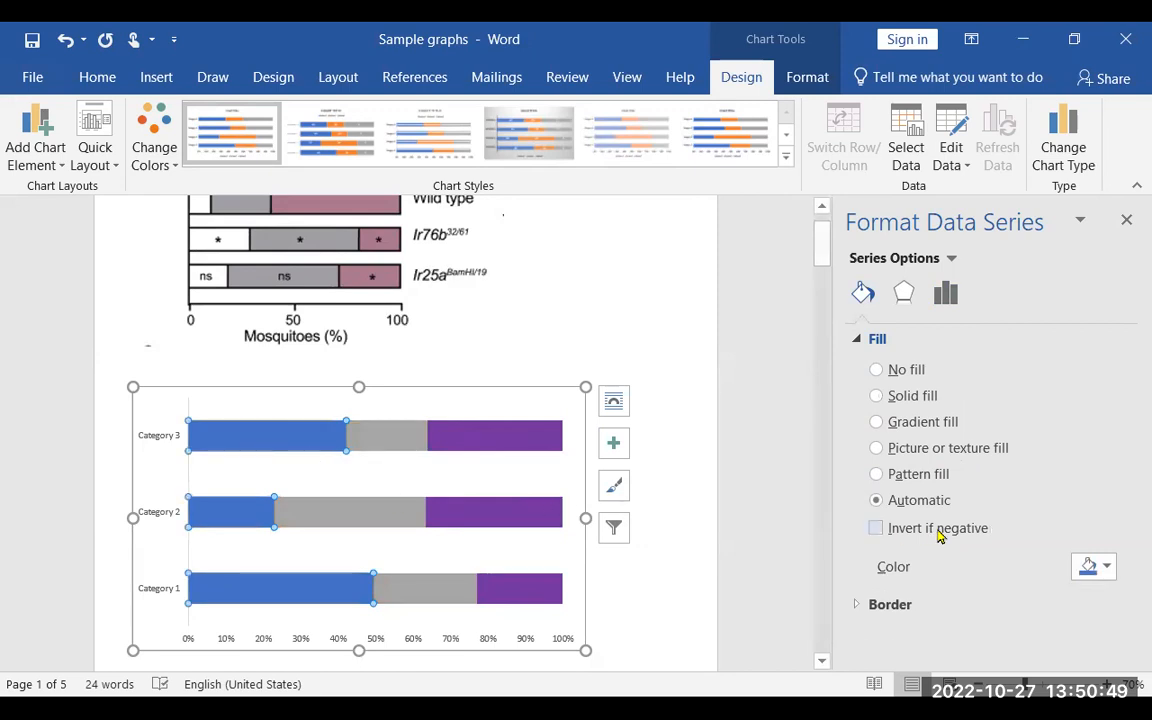
left_click(1107, 567)
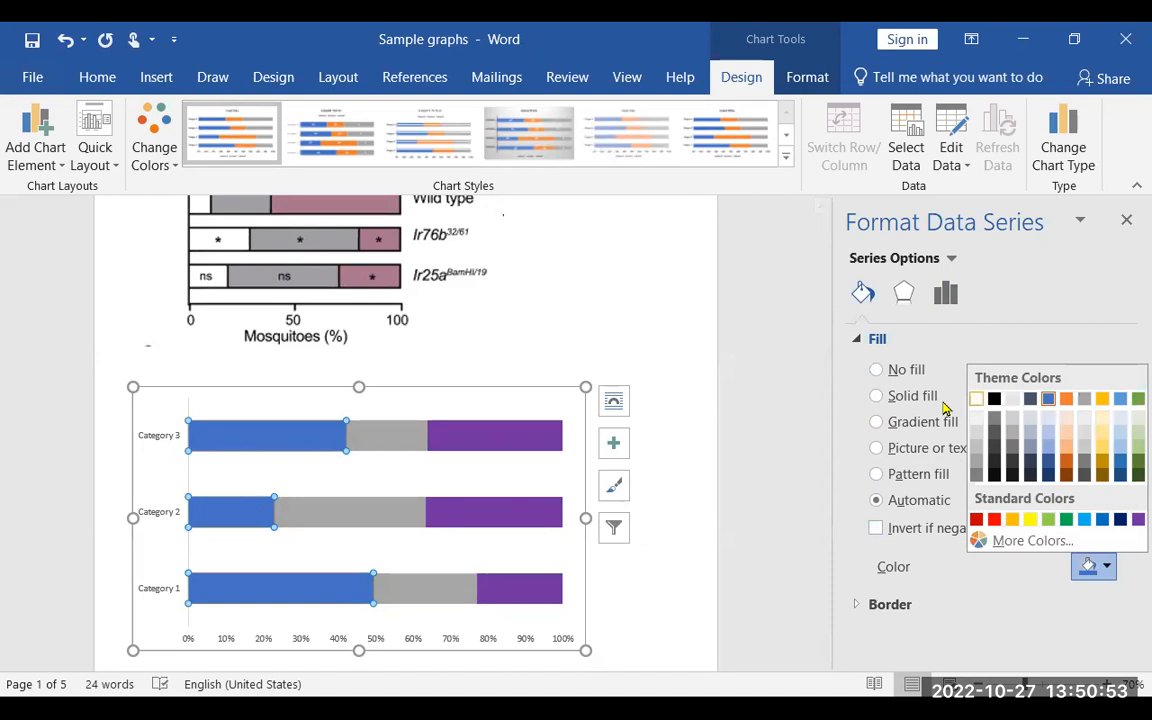
left_click(976, 399)
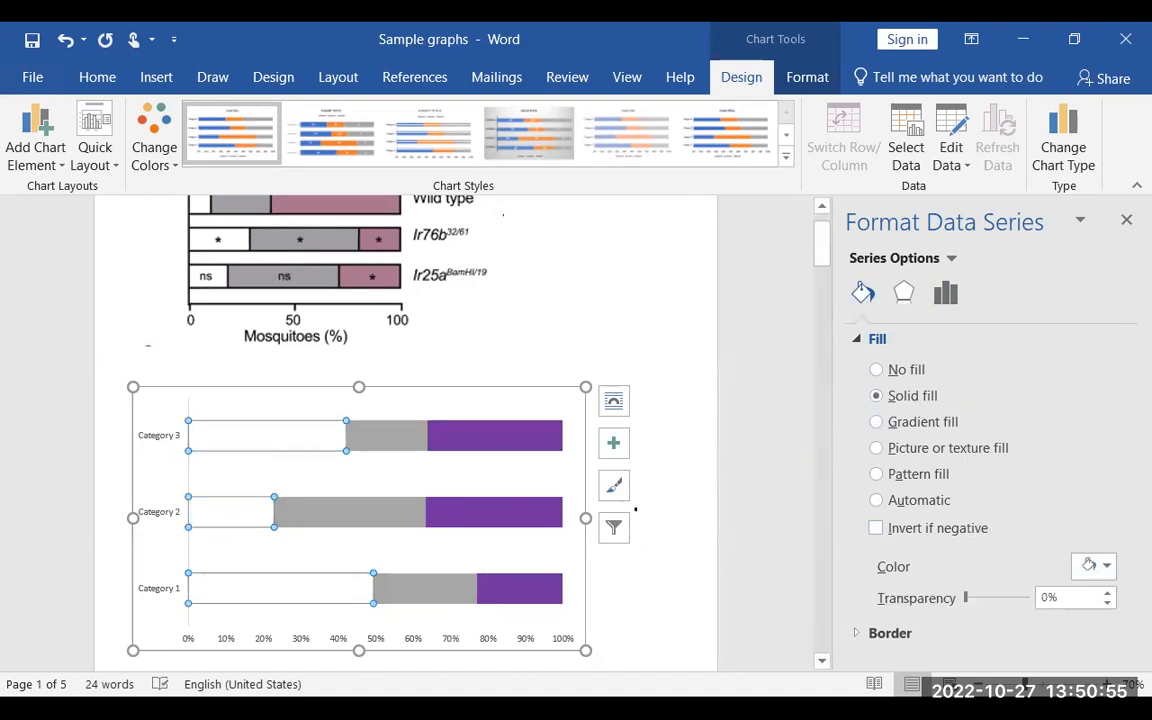
left_click(660, 567)
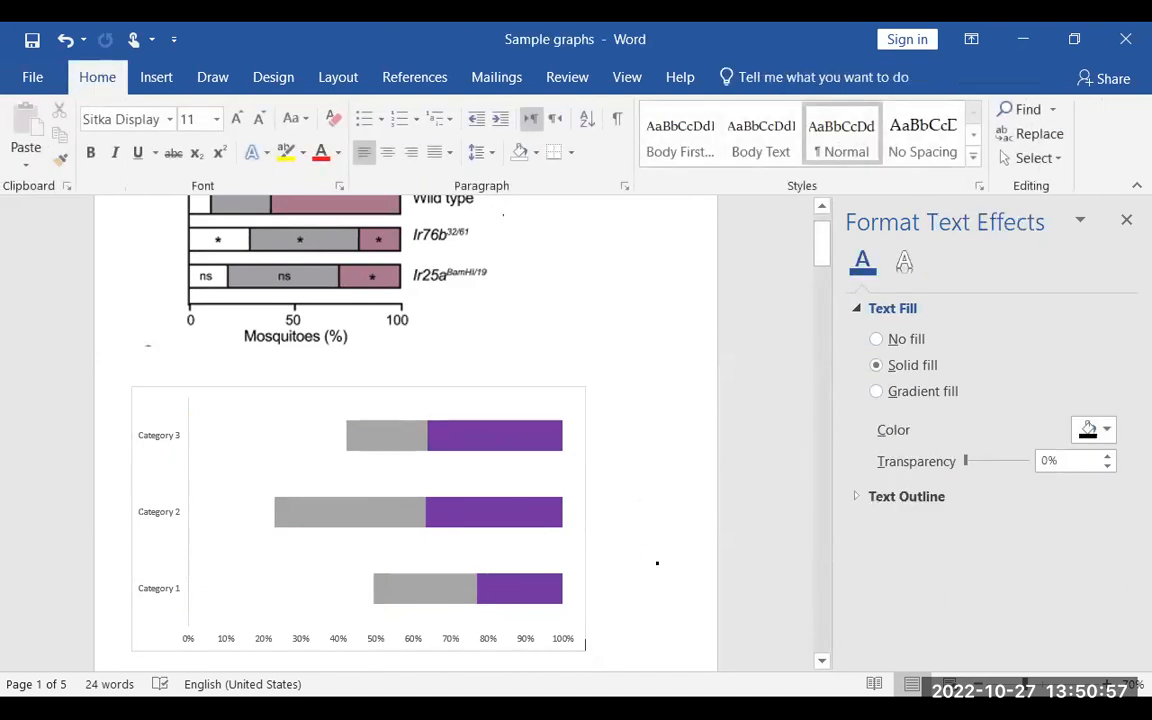
- Give the white first series a solid dark border line so its segments are outlined
left_click(280, 441)
left_click(248, 472)
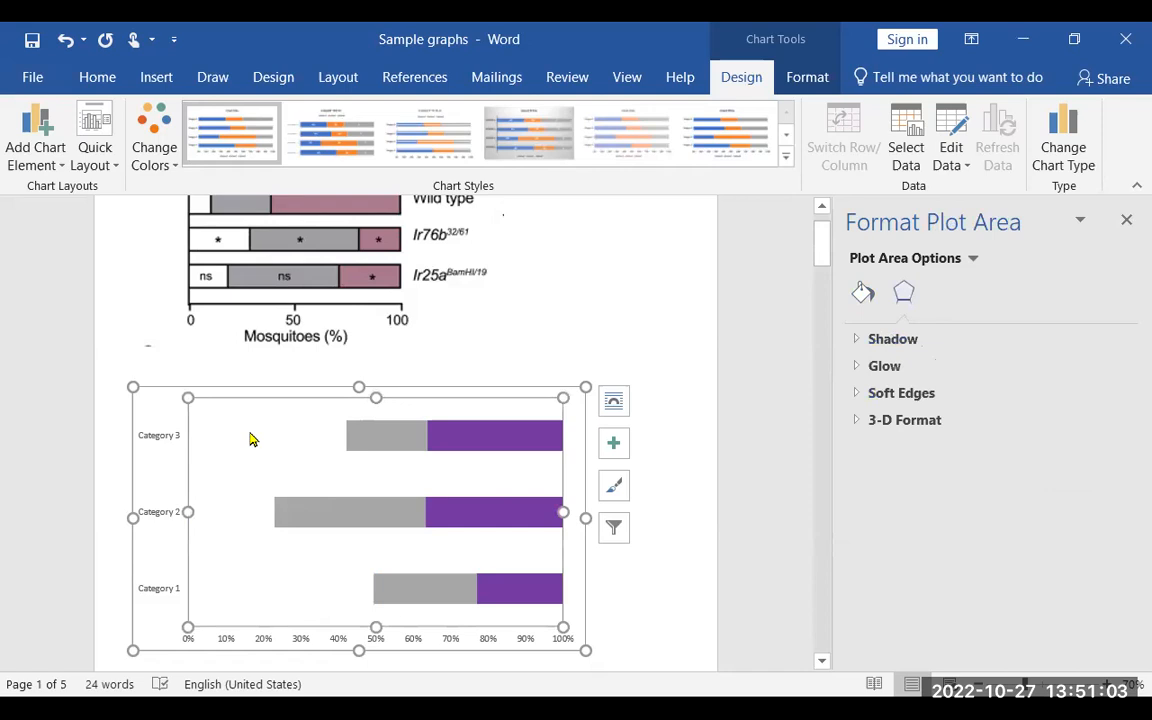
left_click(254, 438)
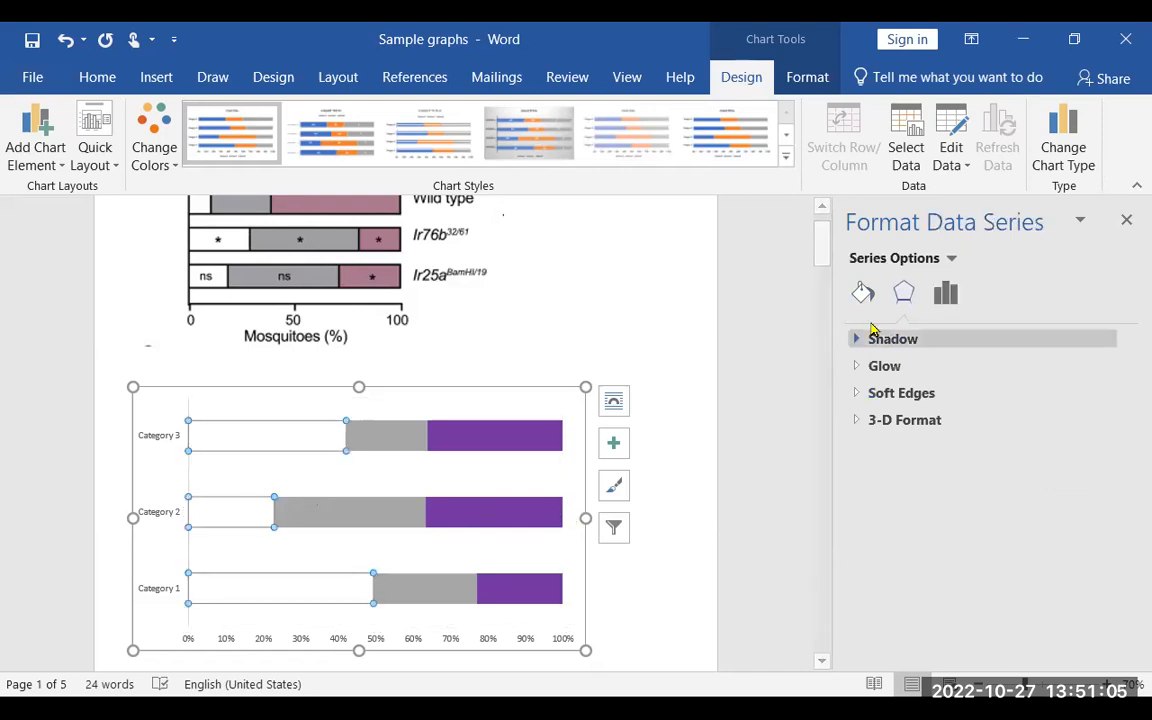
left_click(859, 298)
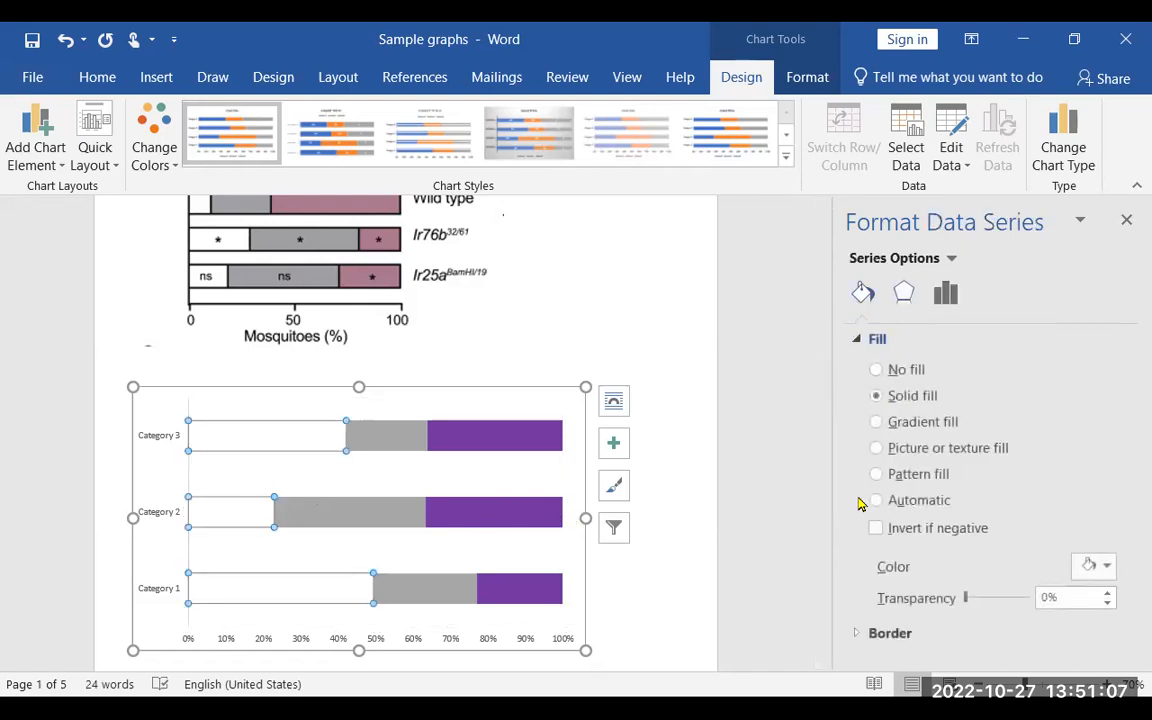
left_click(863, 634)
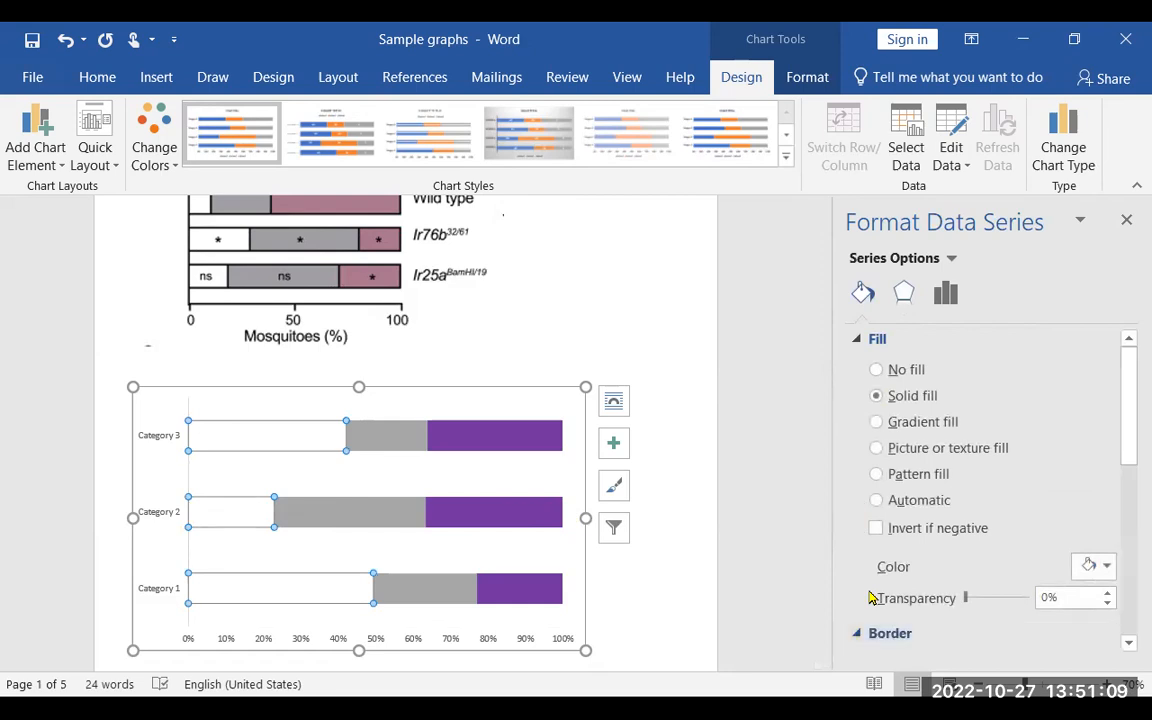
scroll(998, 578, "down", 3)
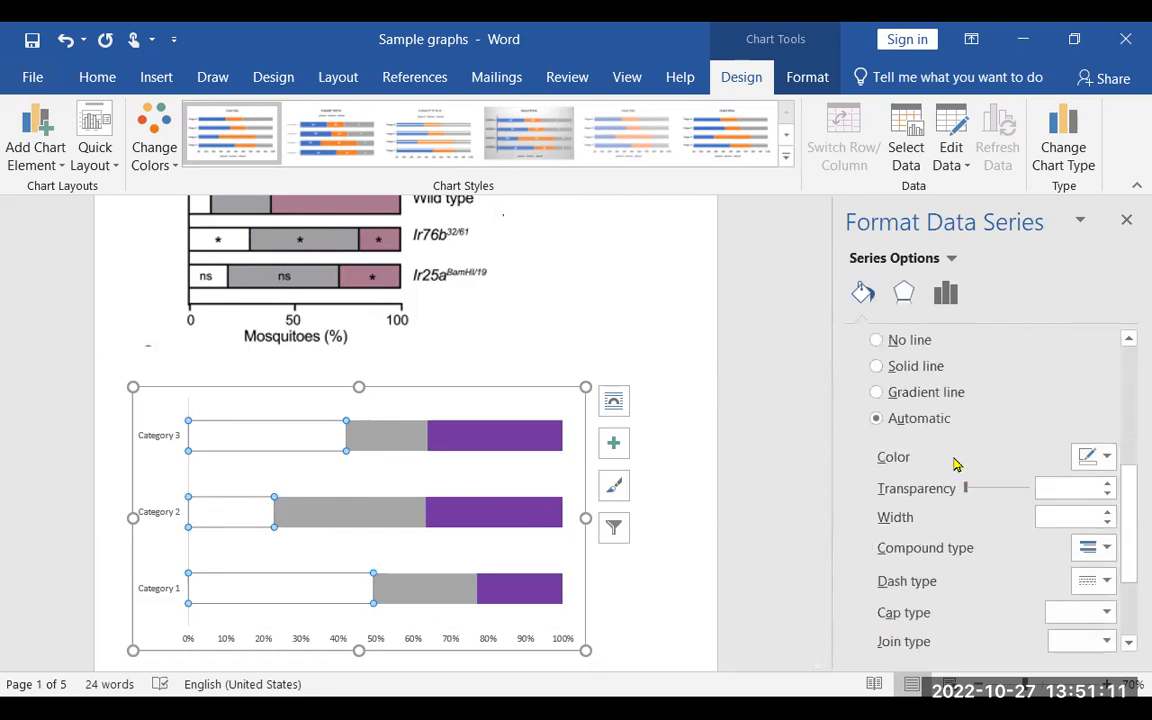
scroll(941, 463, "up", 1)
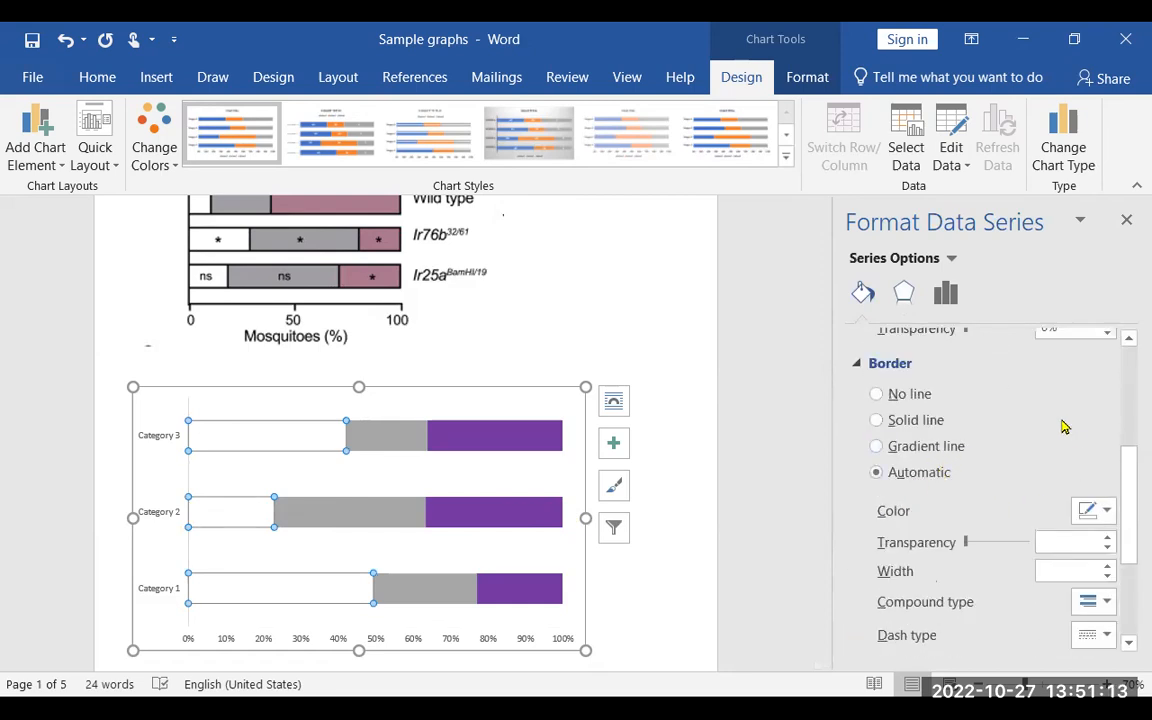
left_click(925, 421)
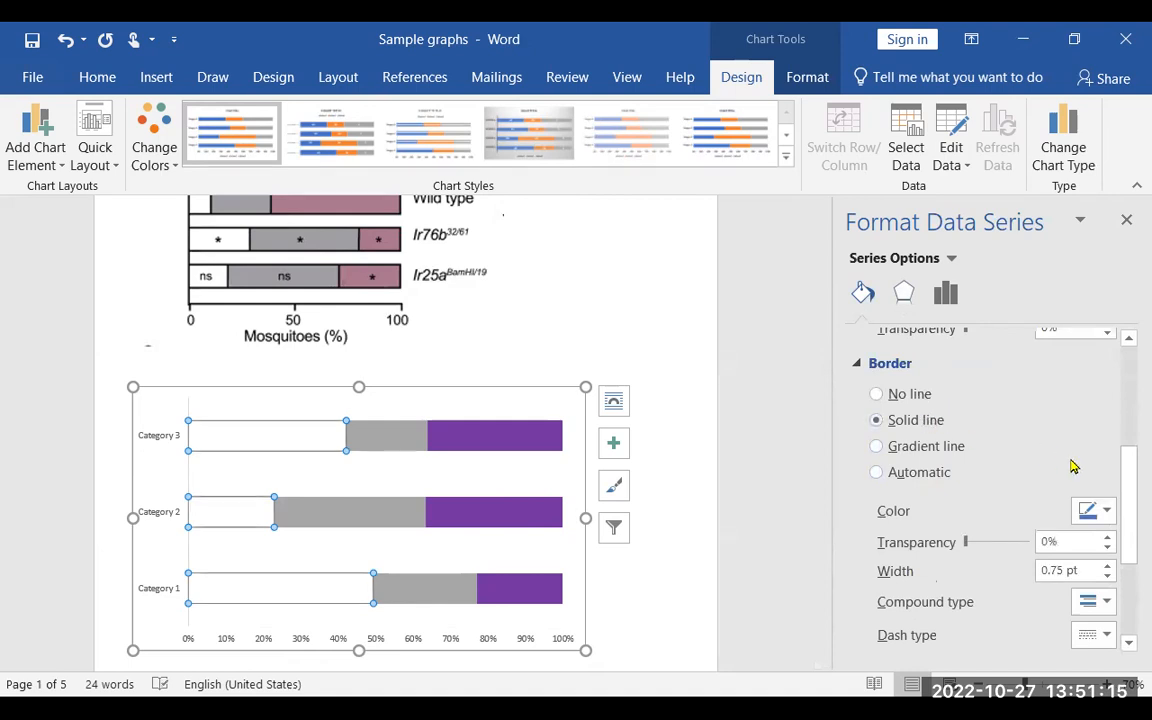
left_click(1106, 511)
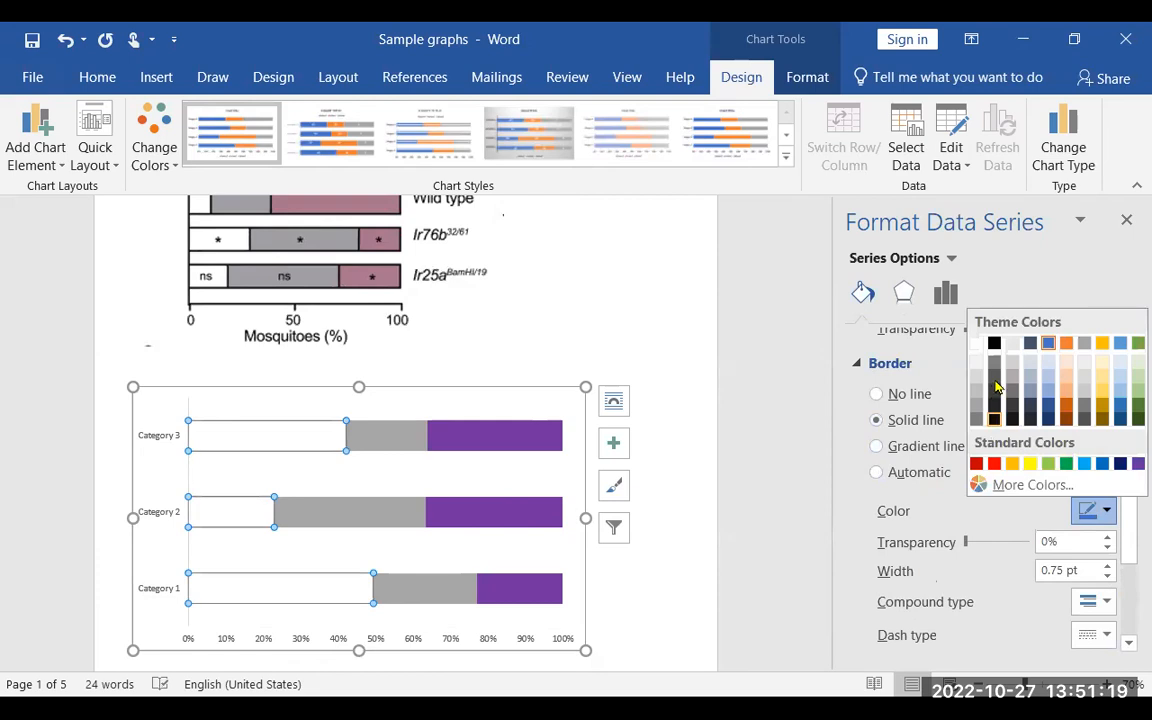
left_click(996, 371)
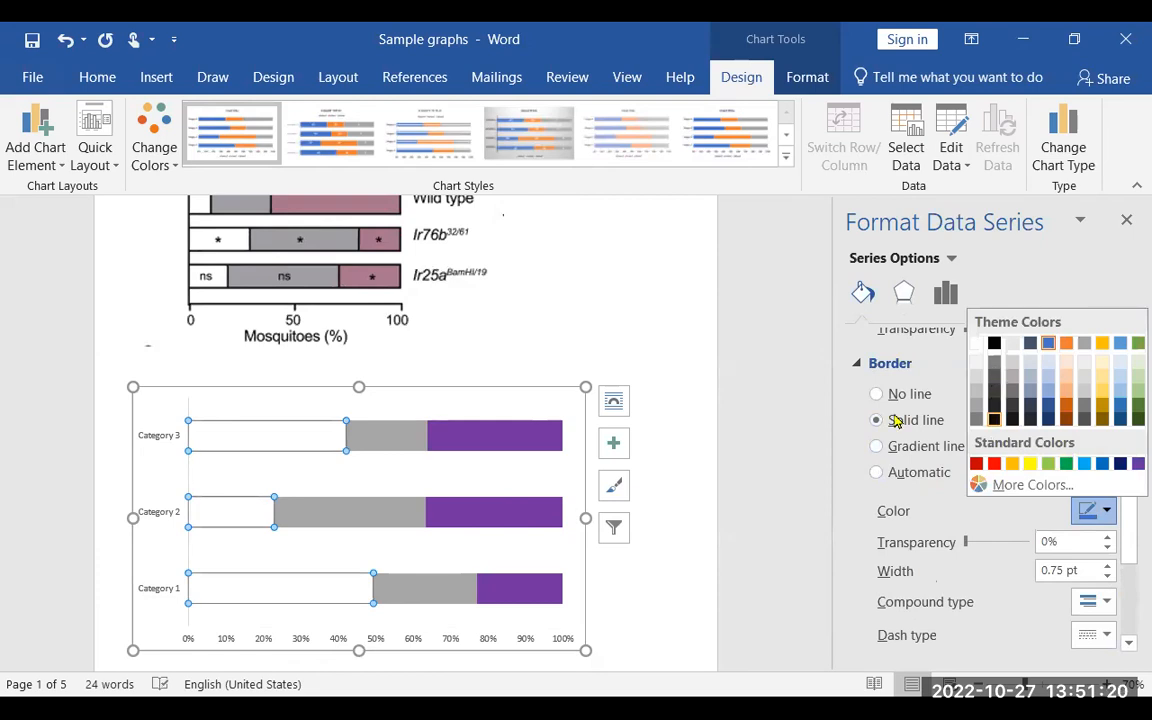
left_click(750, 510)
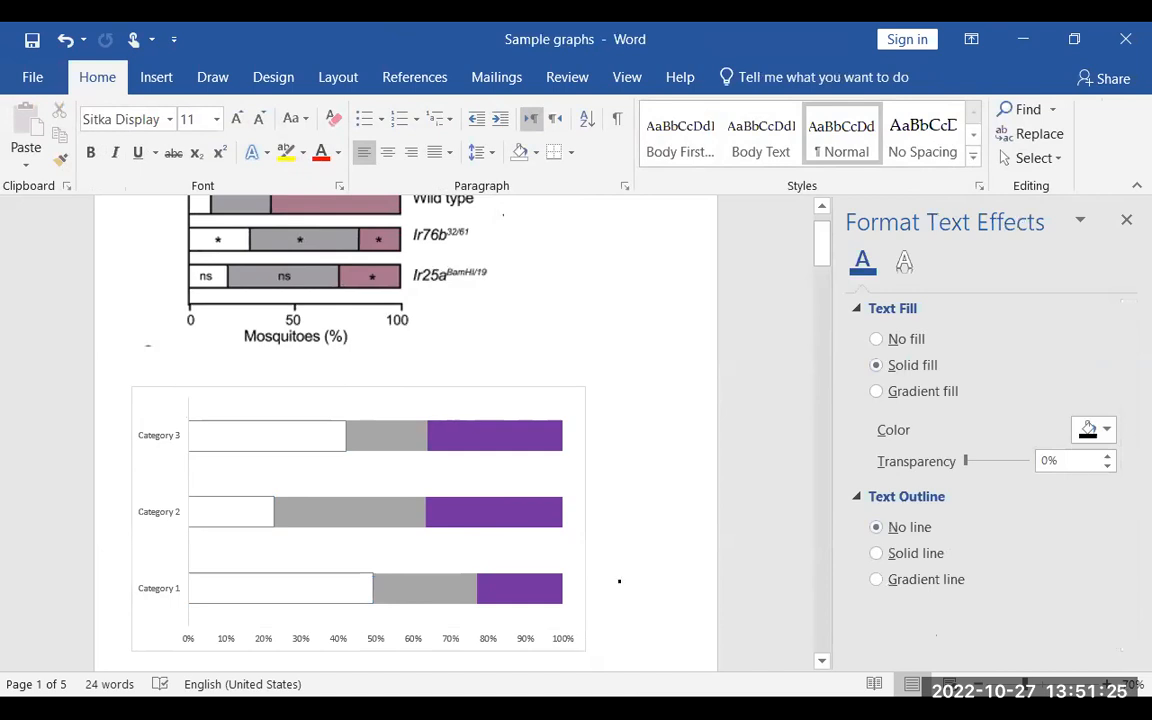
- Give the grey middle series a solid border line and deselect the chart
left_click(408, 597)
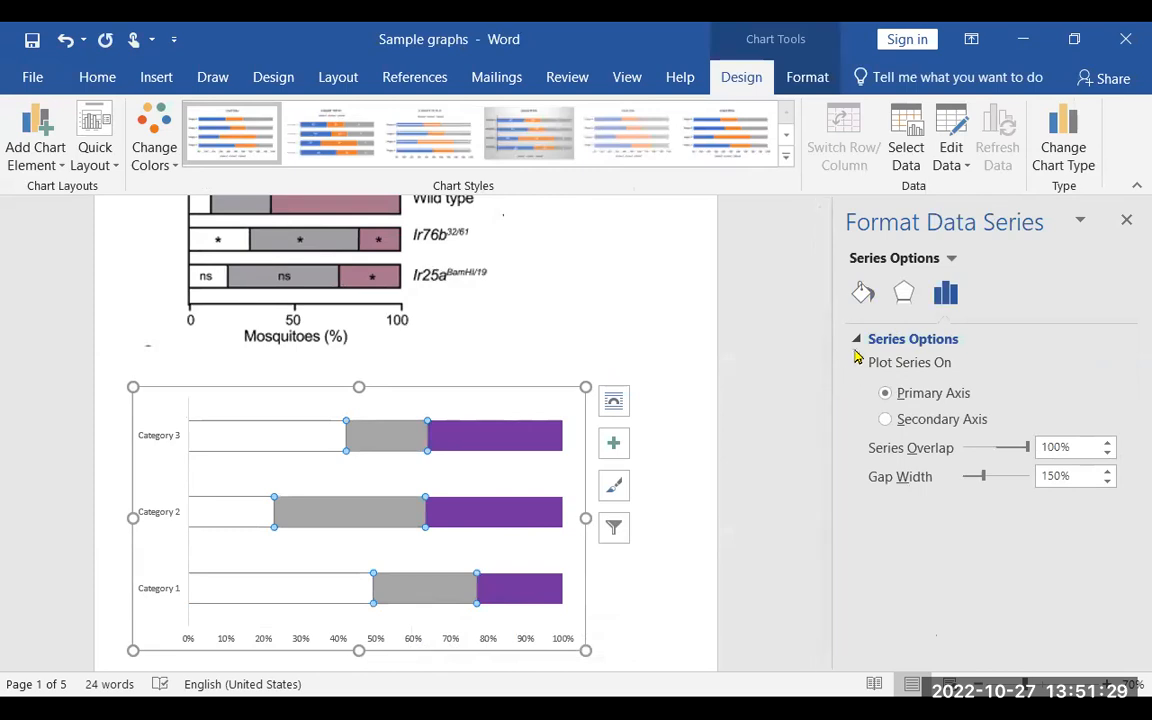
left_click(863, 293)
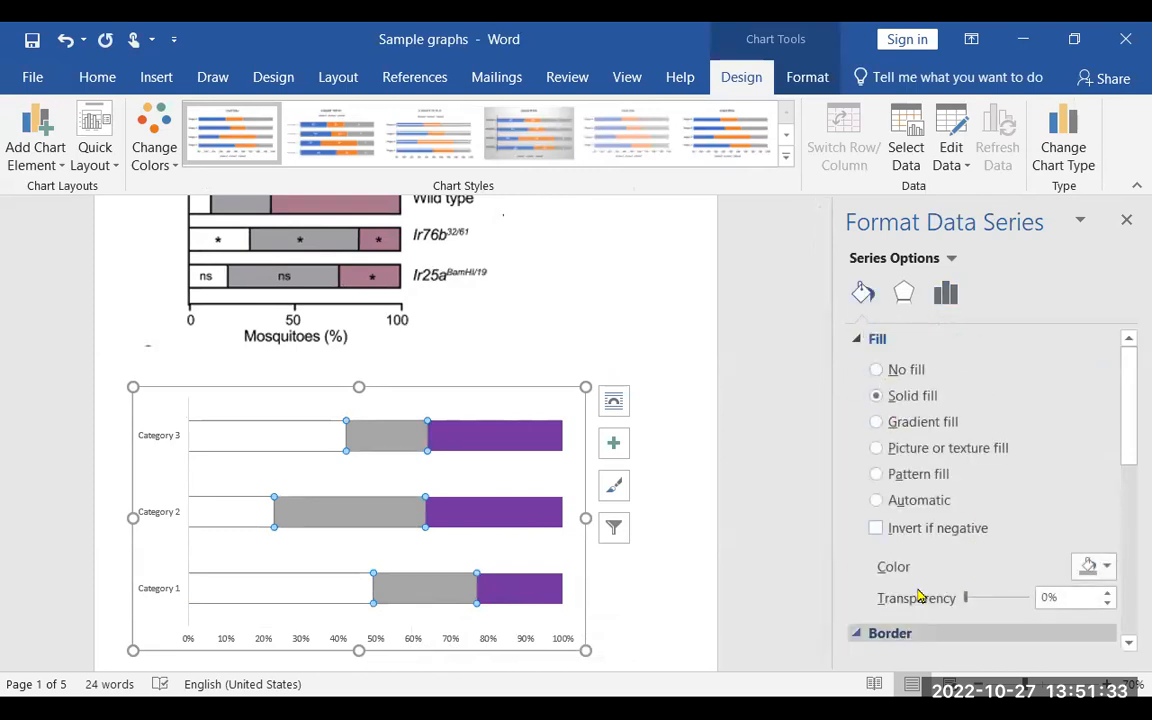
left_click(915, 632)
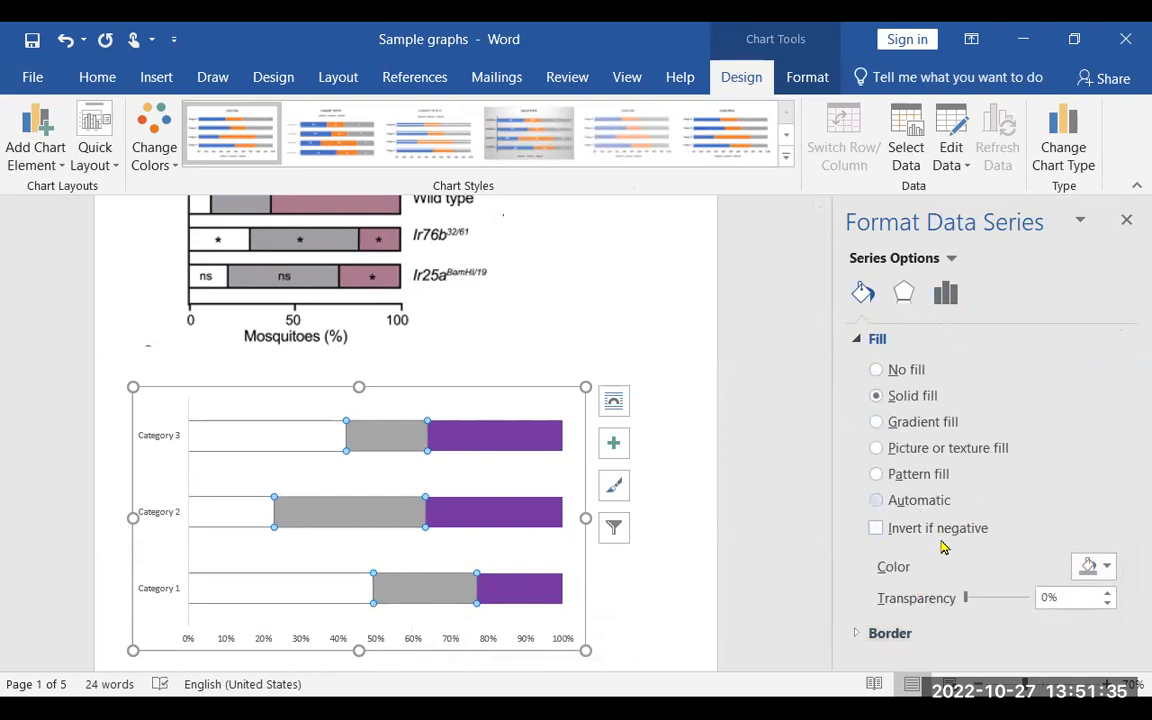
left_click(975, 634)
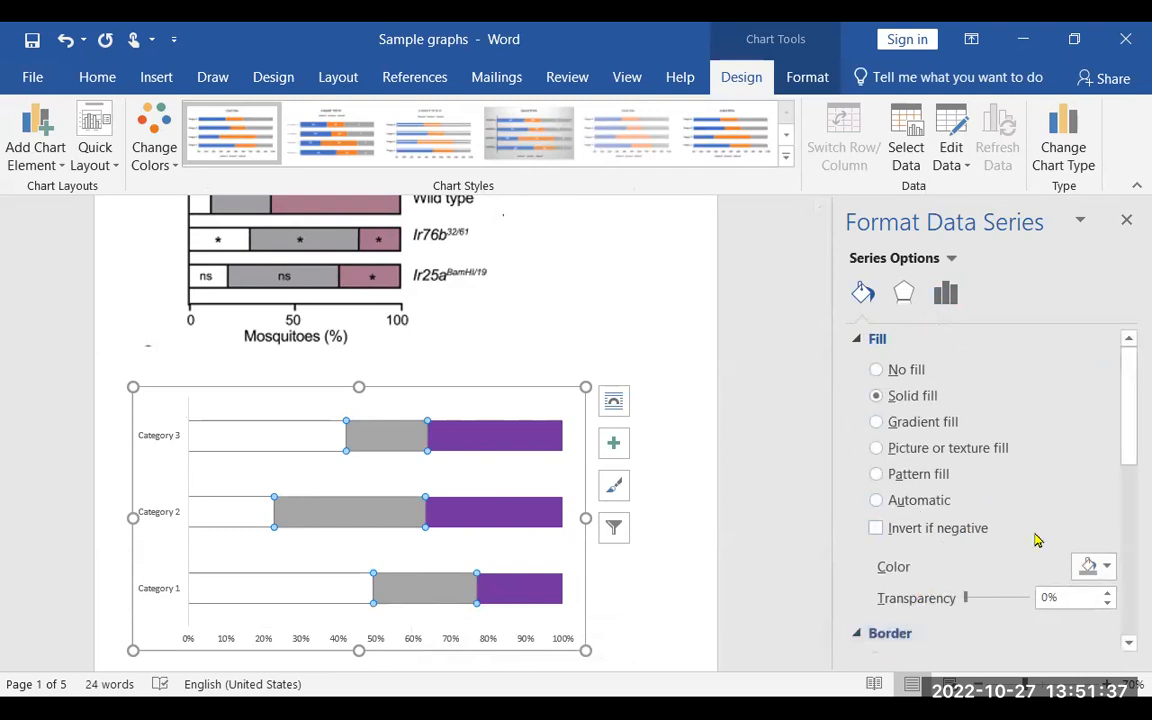
scroll(1086, 525, "down", 3)
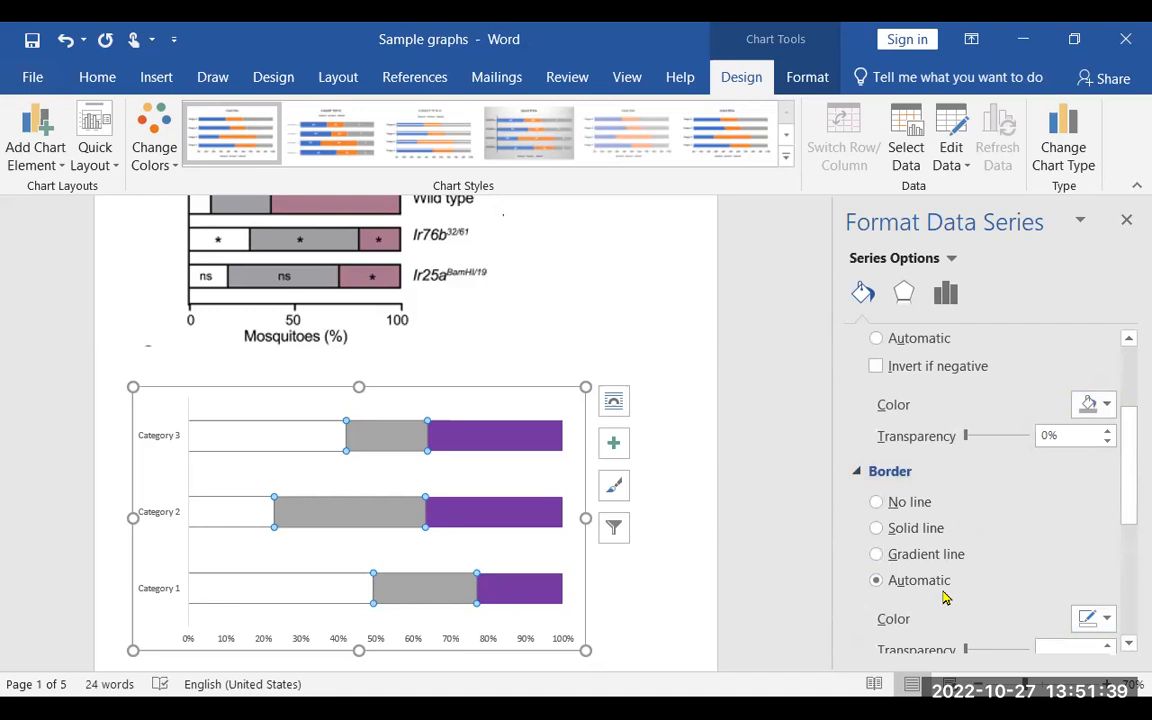
left_click(880, 528)
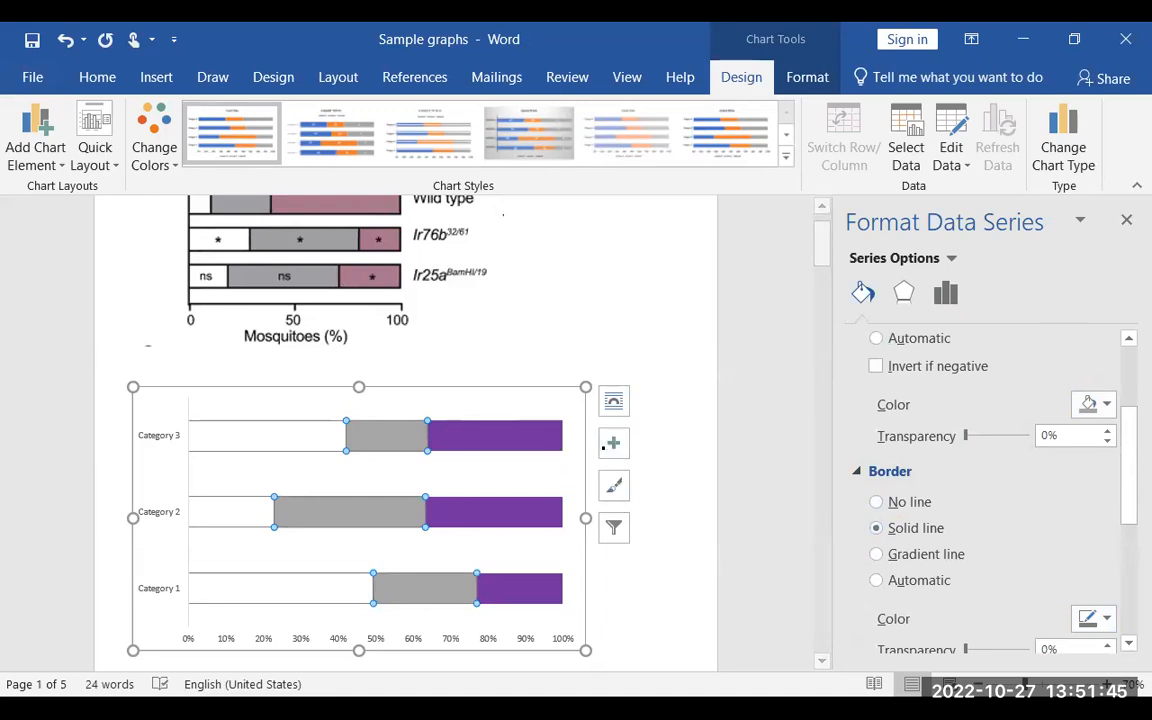
left_click(662, 452)
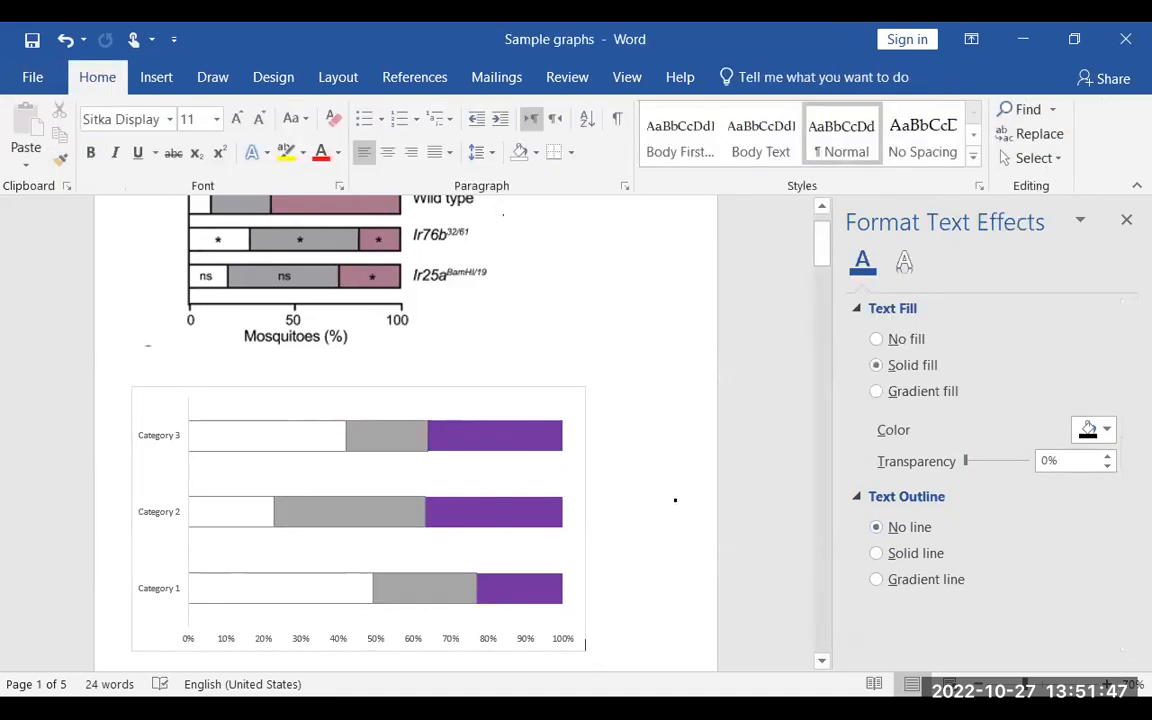
- Open the chart's data sheet for editing, move it clear of the labels, and rename Category 1 as "Wild type"
left_click(160, 462)
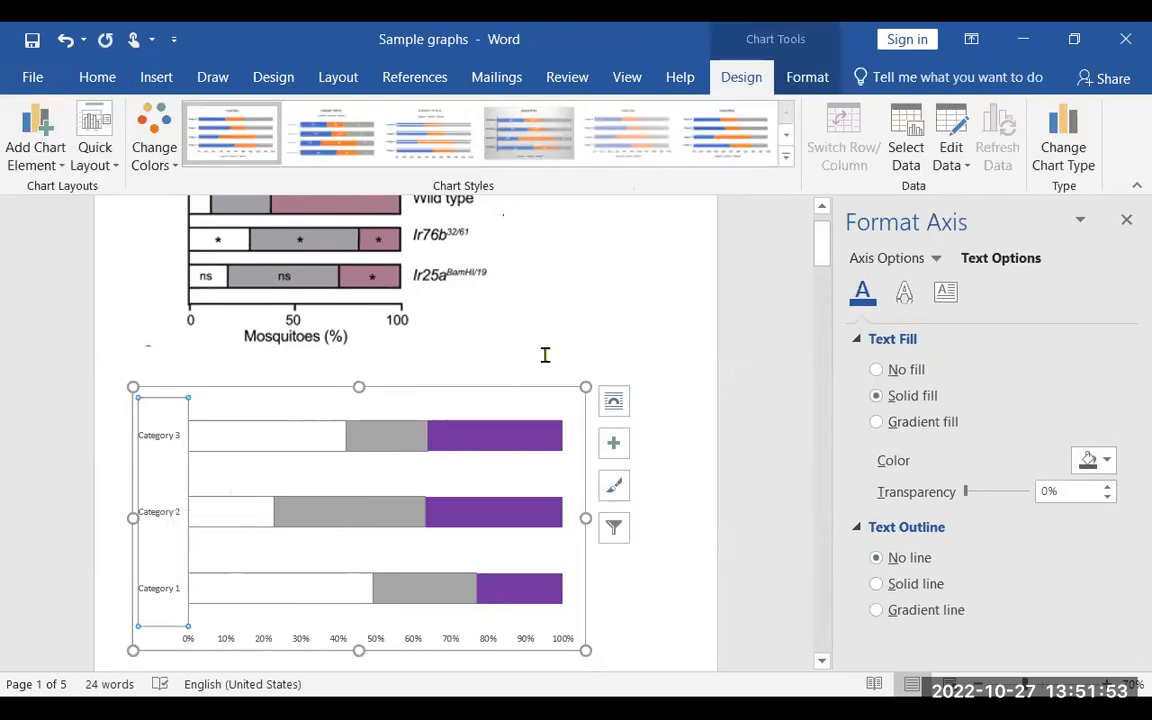
left_click(962, 168)
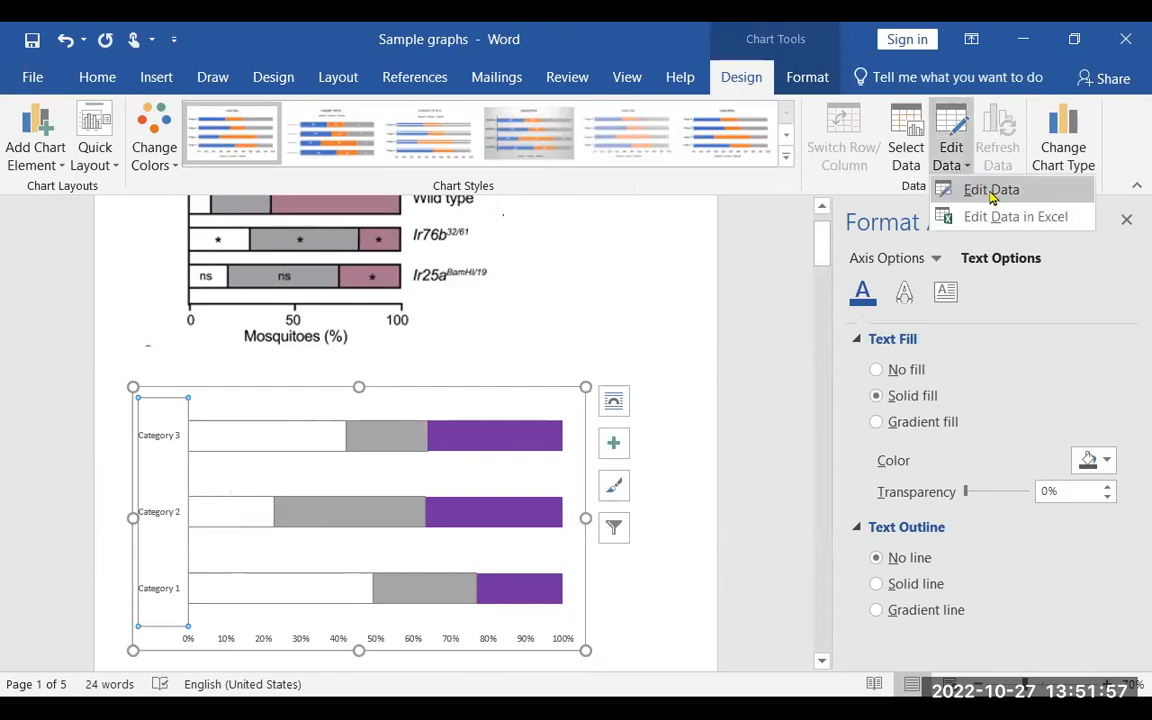
left_click(991, 195)
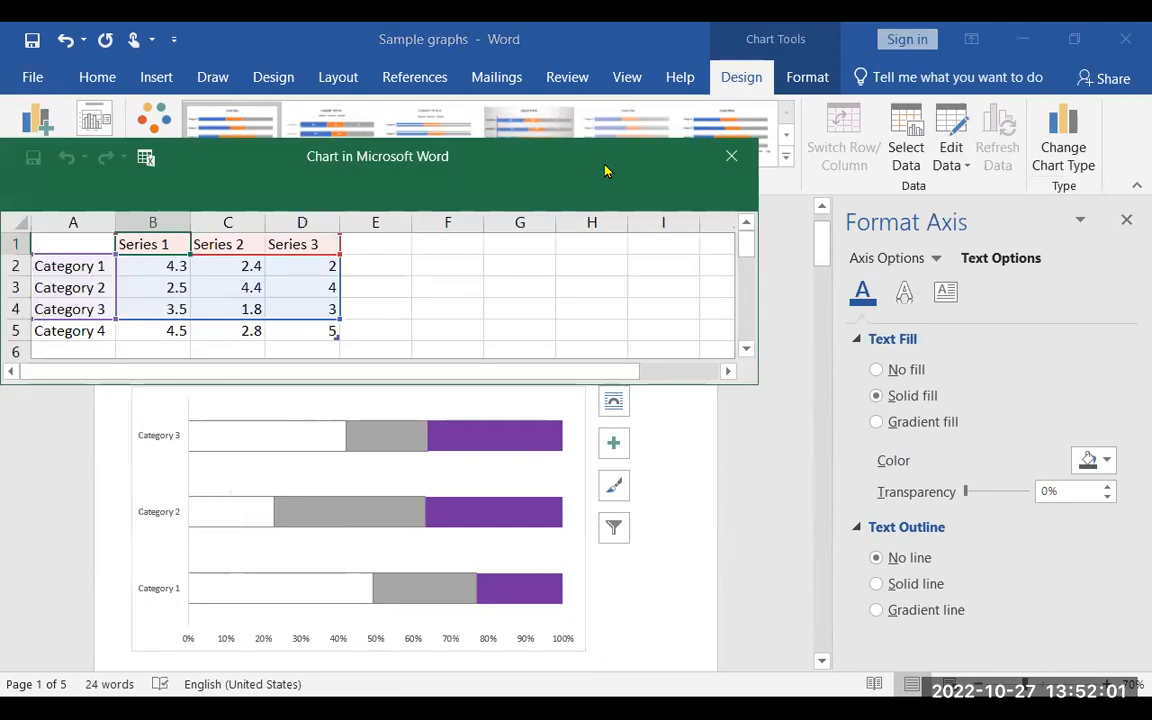
left_click_drag(604, 170, 976, 366)
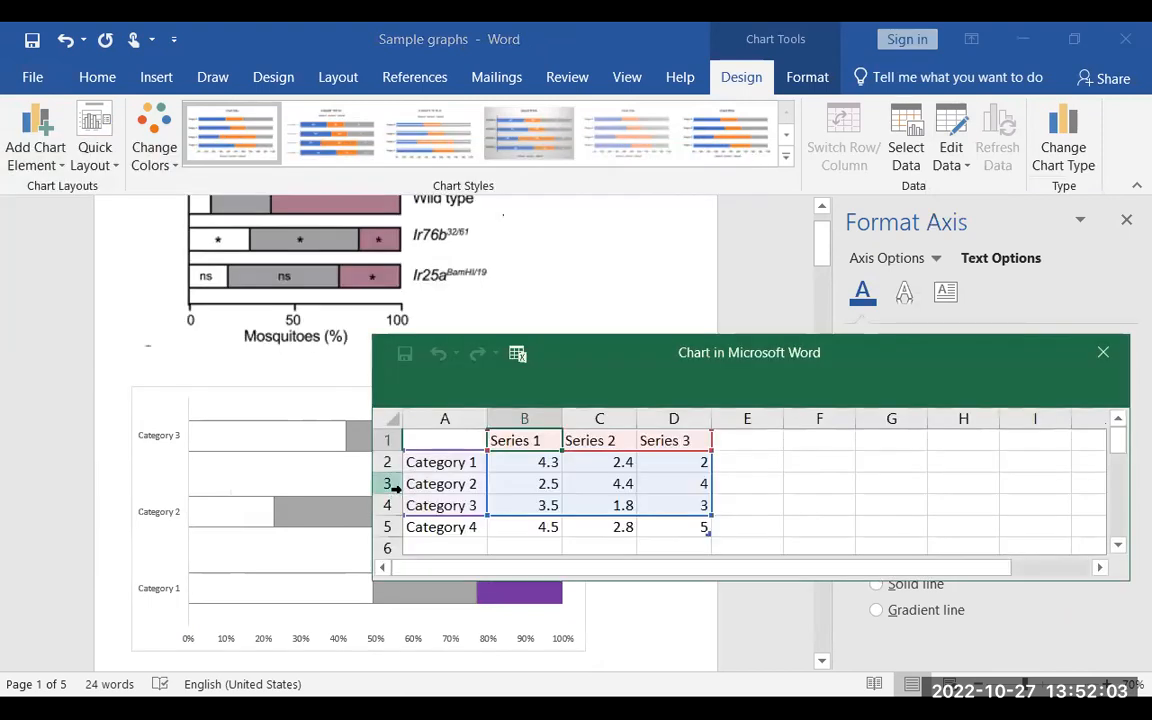
left_click(455, 460)
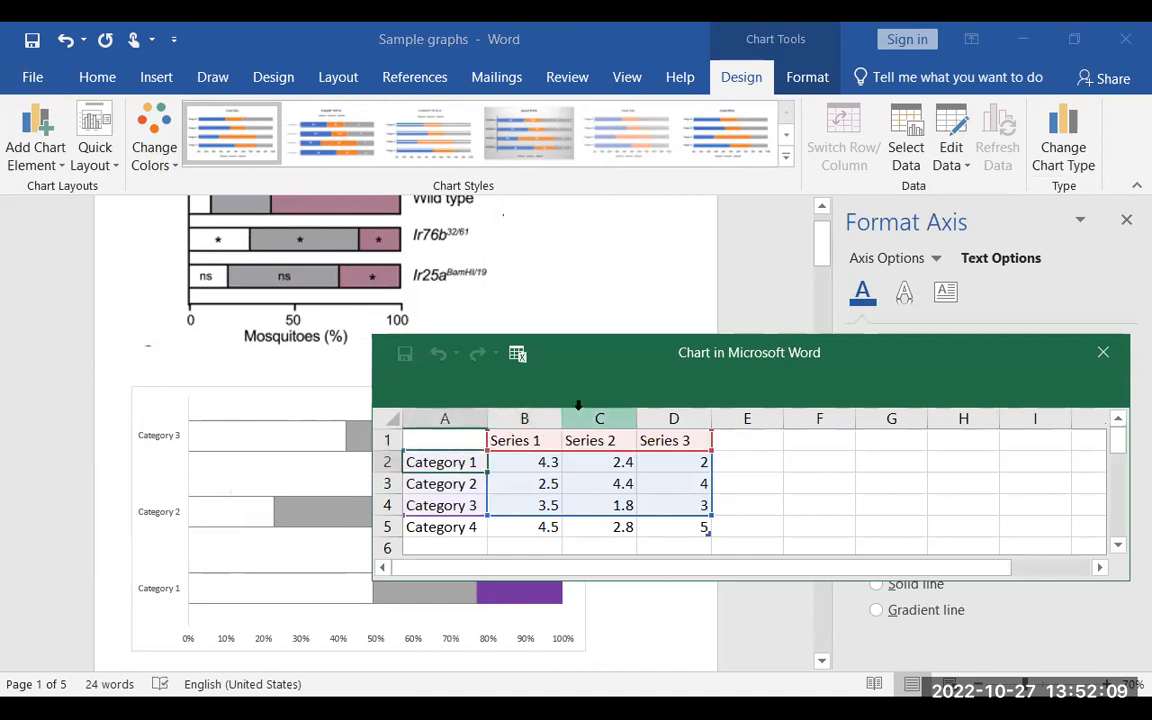
type("Wild type")
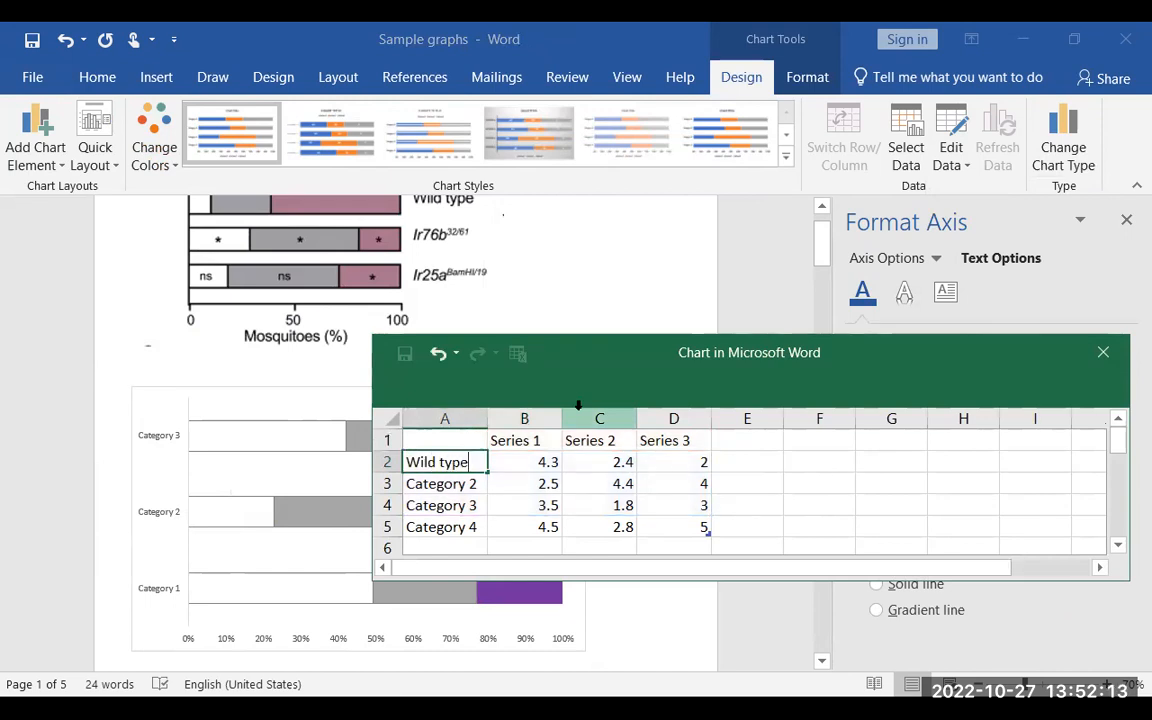
key("Return")
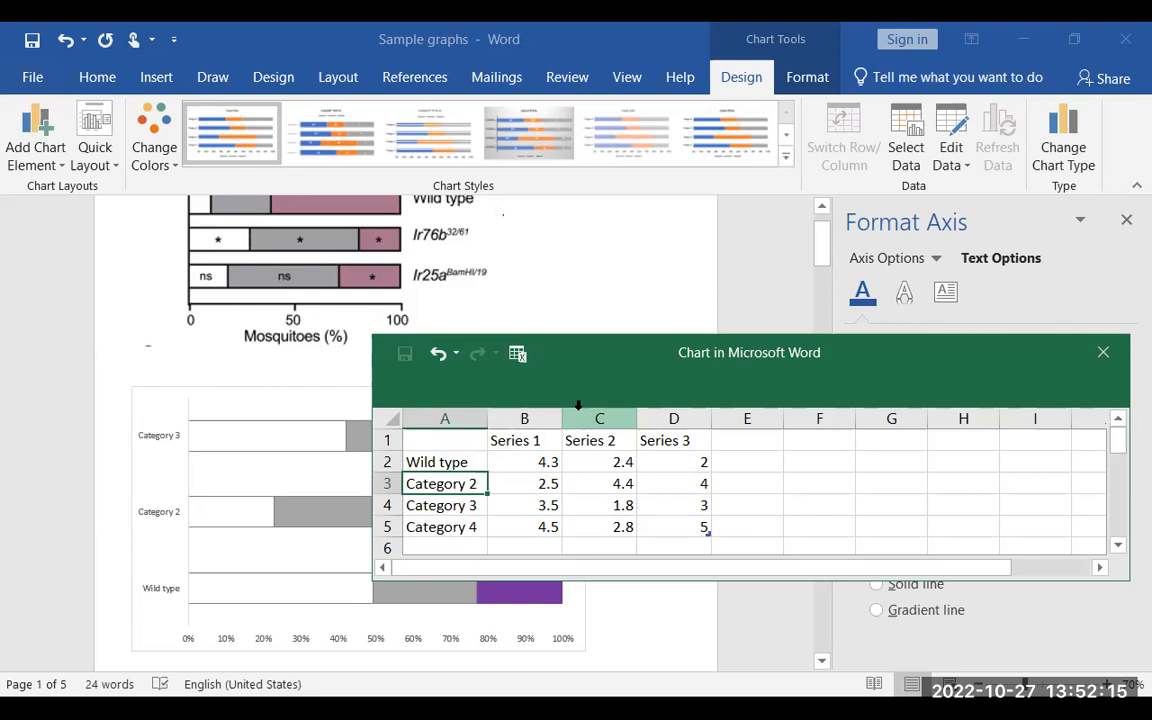
- Rename Category 2 as "Ir76b" in the chart data
type("I")
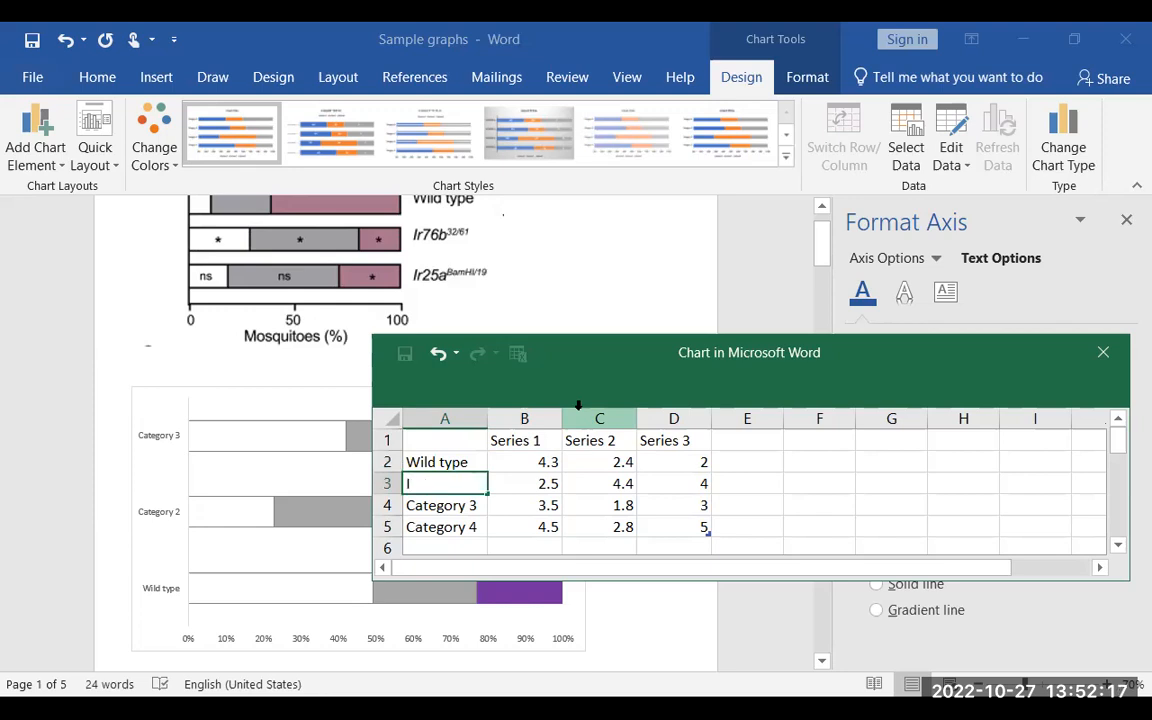
type("r76b")
key("Return")
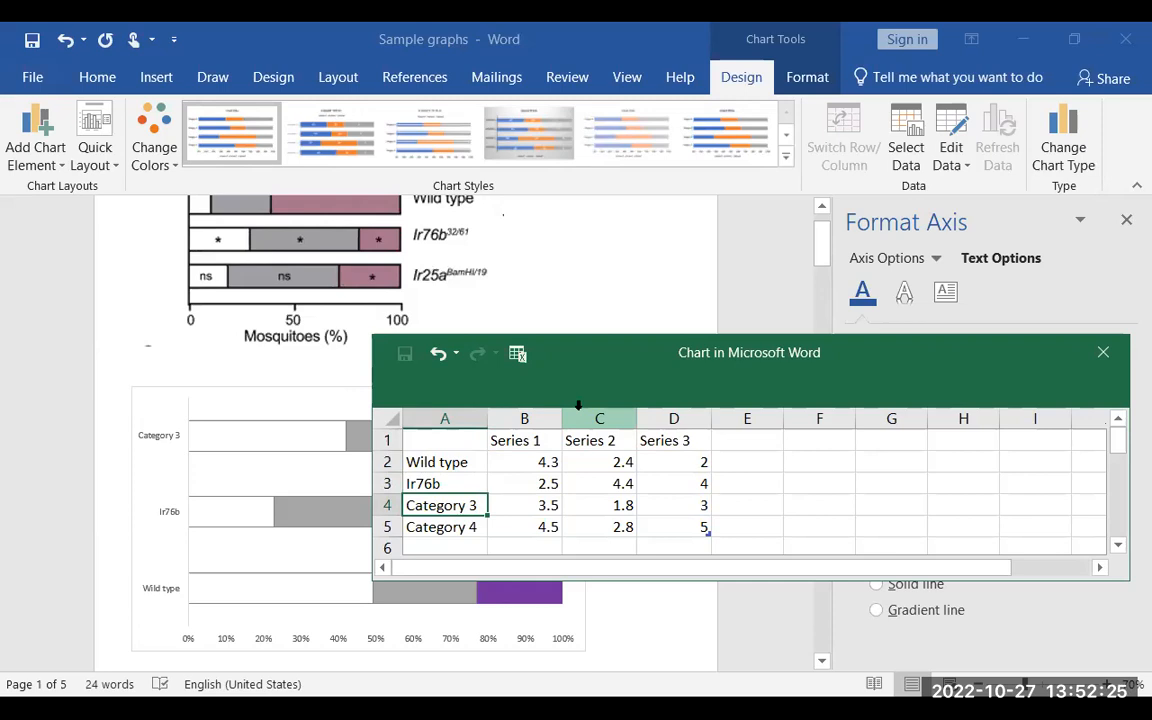
key("Up")
type("ir")
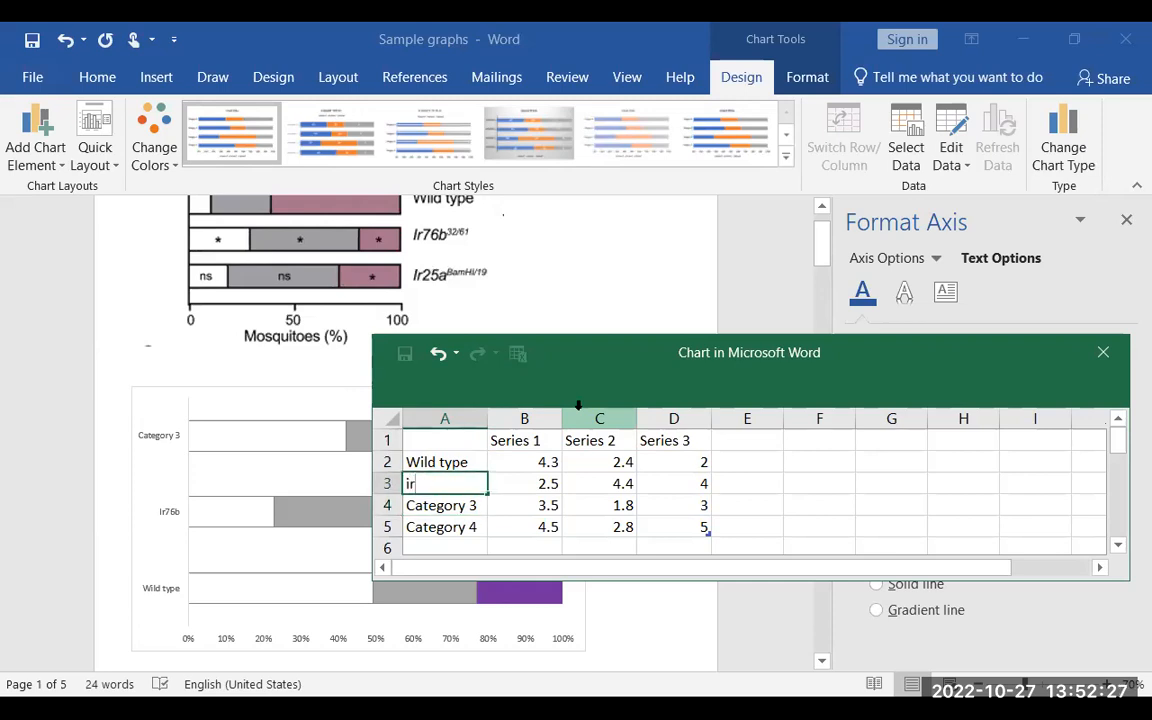
type("25")
key("BackSpace")
key("BackSpace")
key("BackSpace")
key("BackSpace")
key("BackSpace")
type("Ir76b")
key("Return")
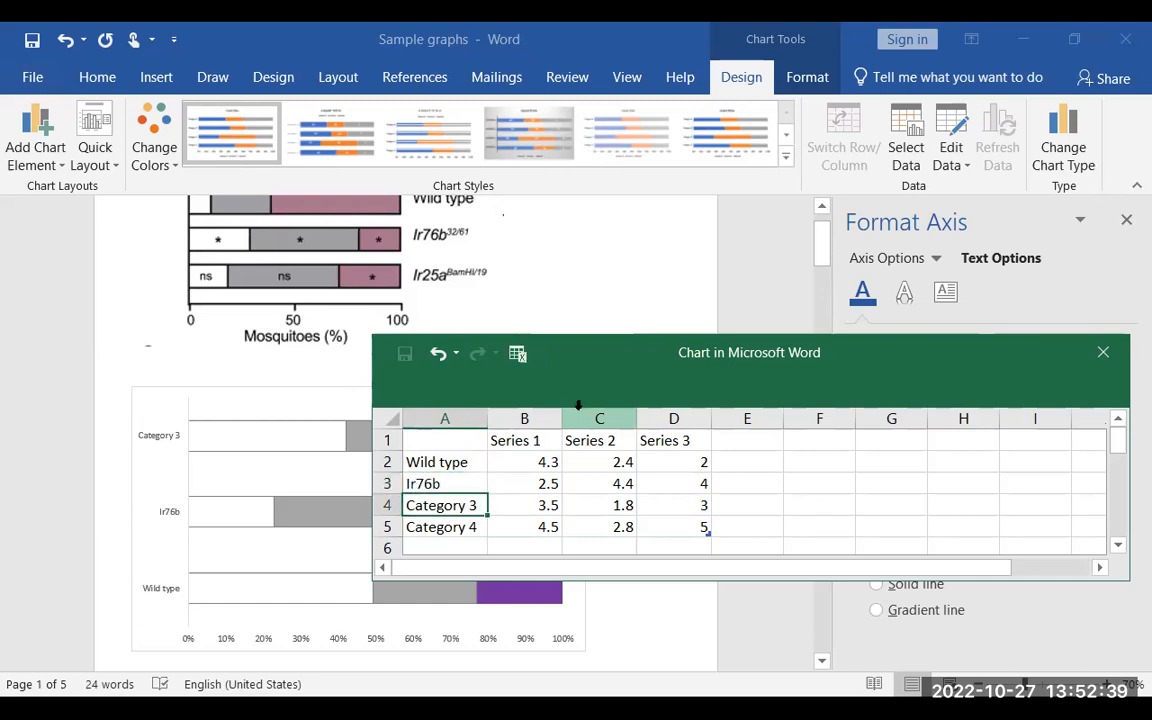
- Rename Category 3 as "Ir25a" in the chart data and close the data sheet
type("Ir")
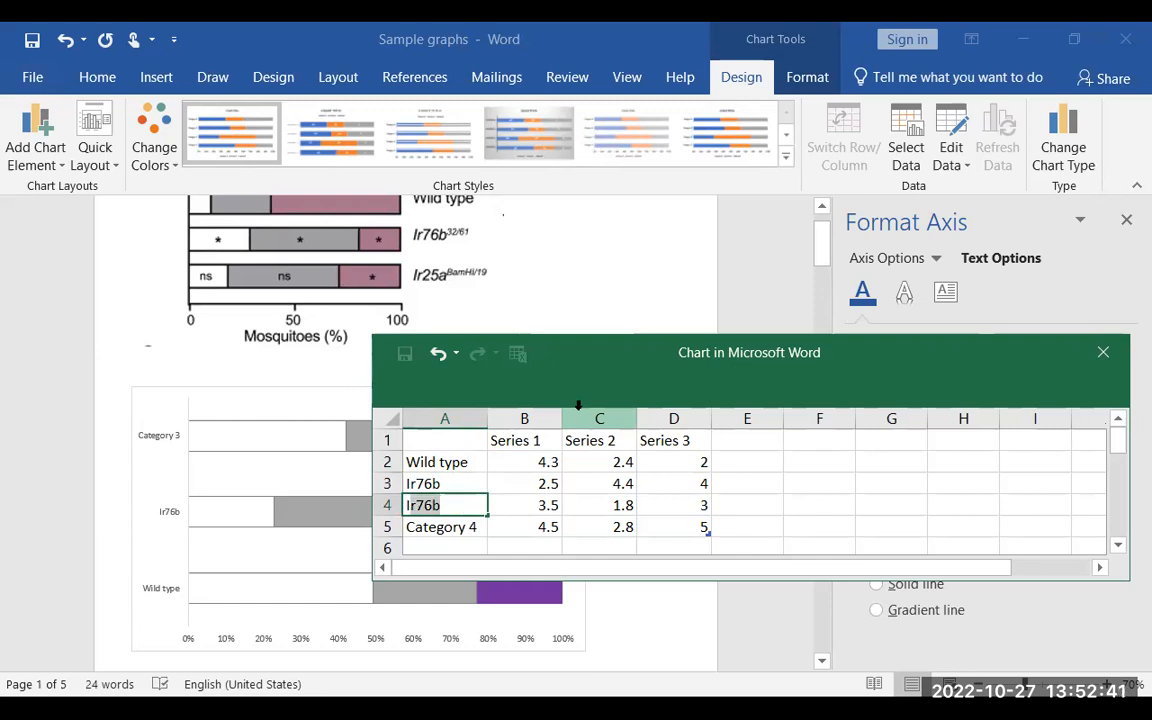
type("2")
type("5b")
key("Return")
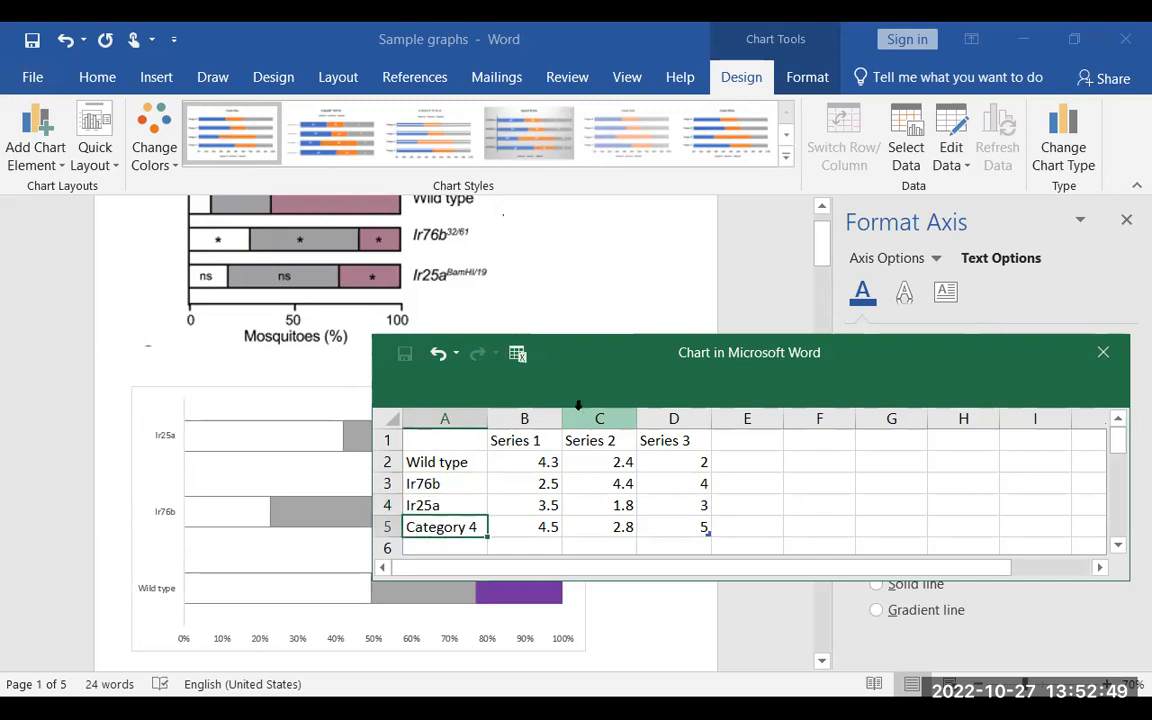
left_click(1106, 356)
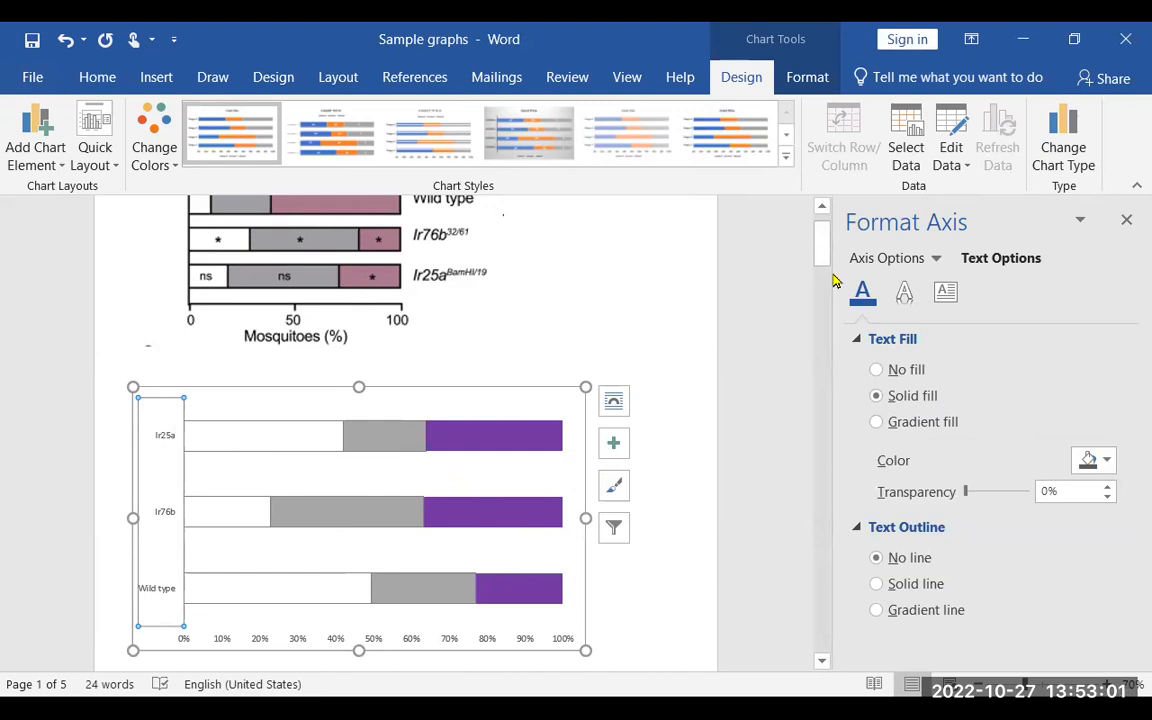
- Put the vertical axis categories in reverse order, with the horizontal axis crossing at the maximum category, and deselect the chart
left_click(885, 259)
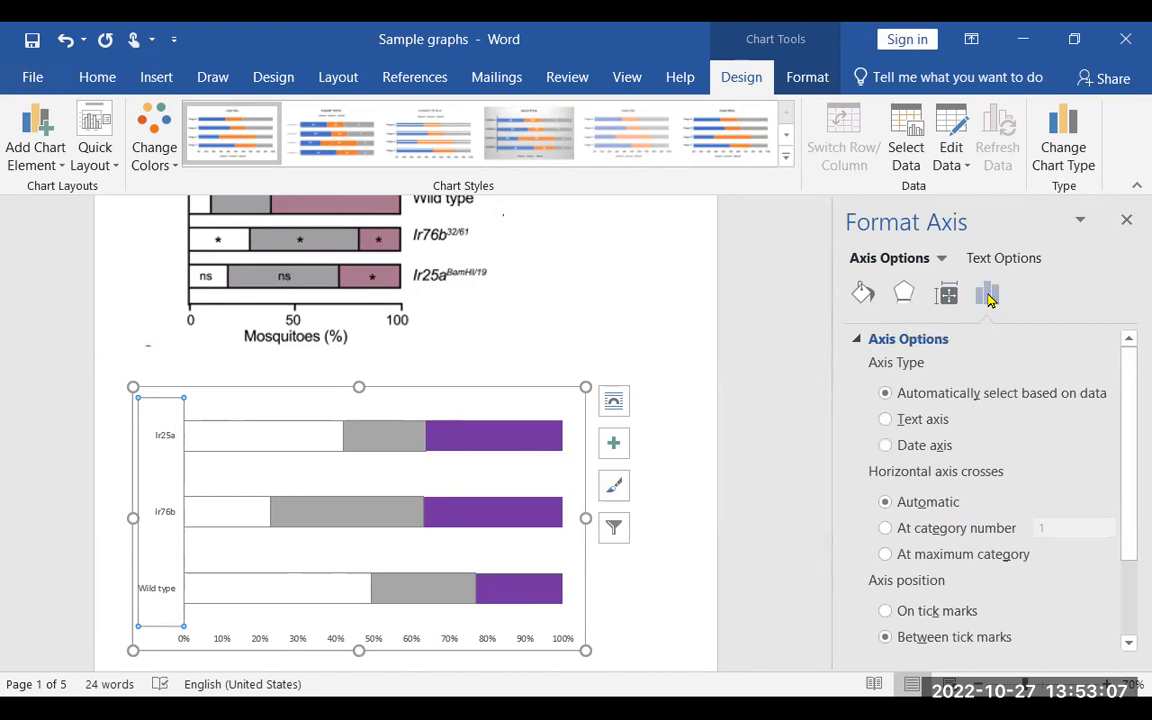
left_click_drag(1126, 392, 1126, 473)
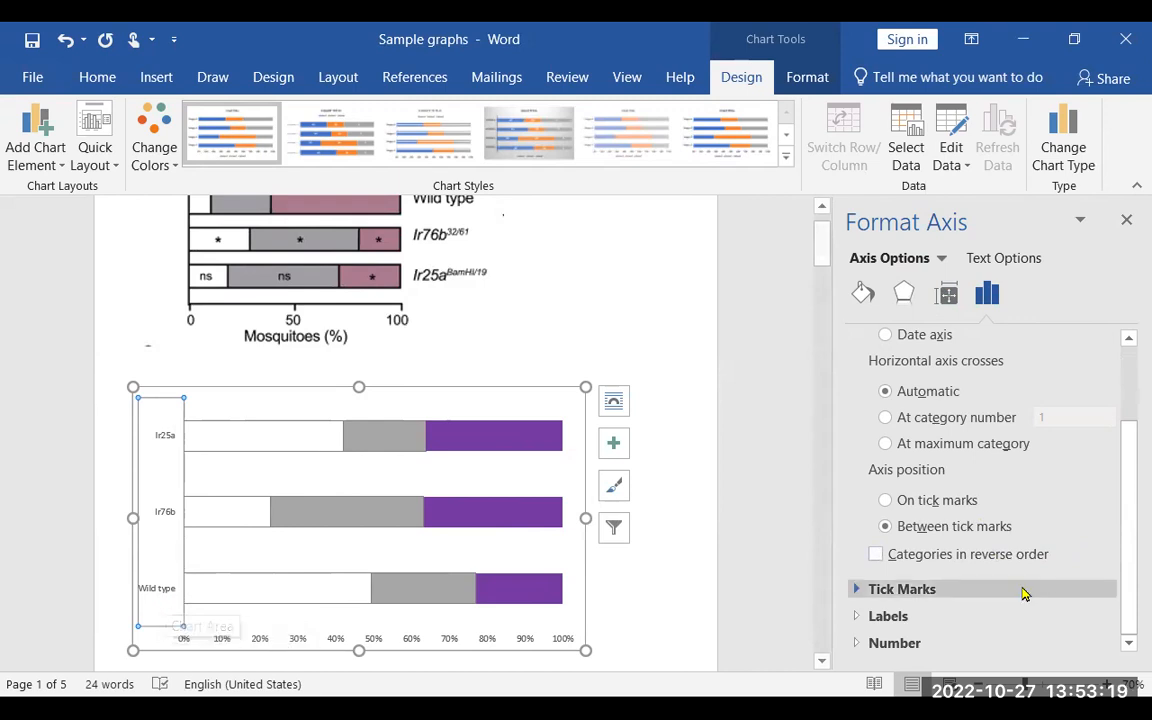
left_click(876, 555)
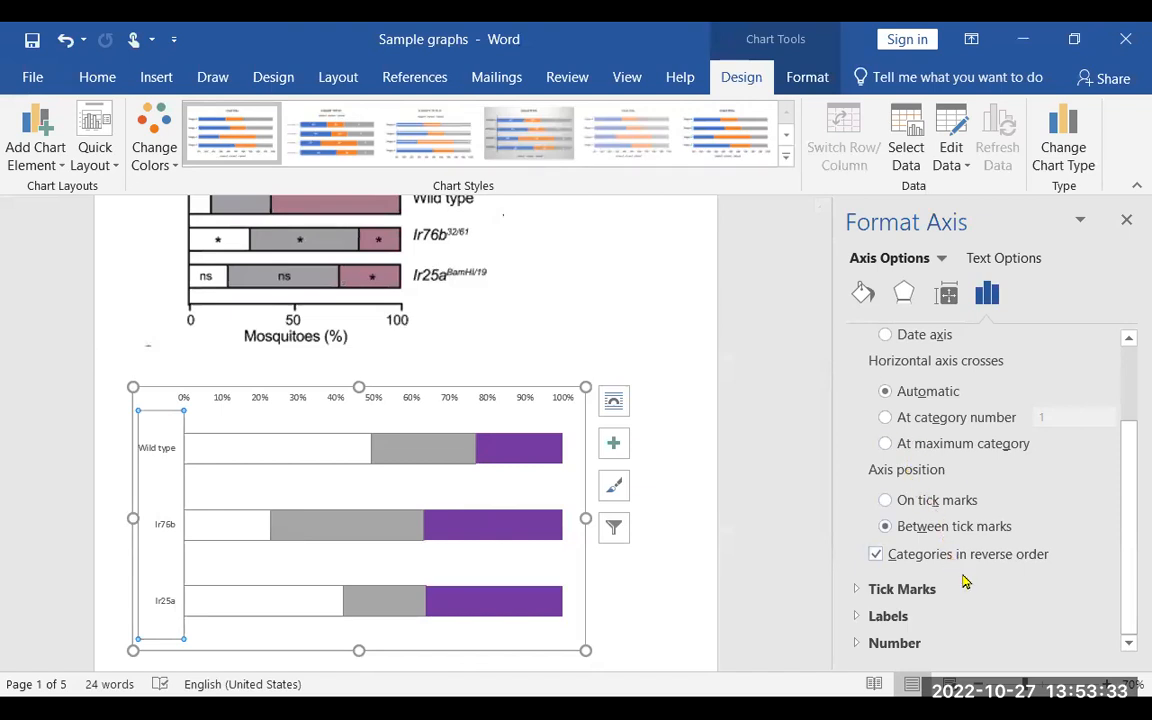
left_click(886, 445)
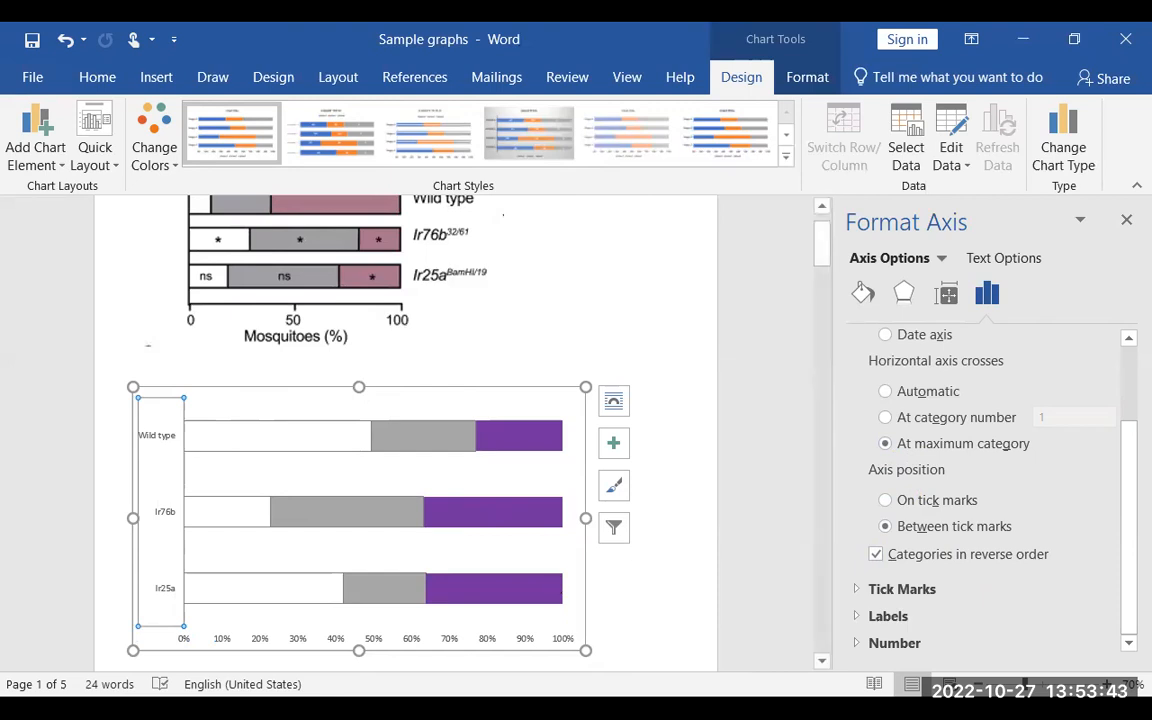
left_click(885, 391)
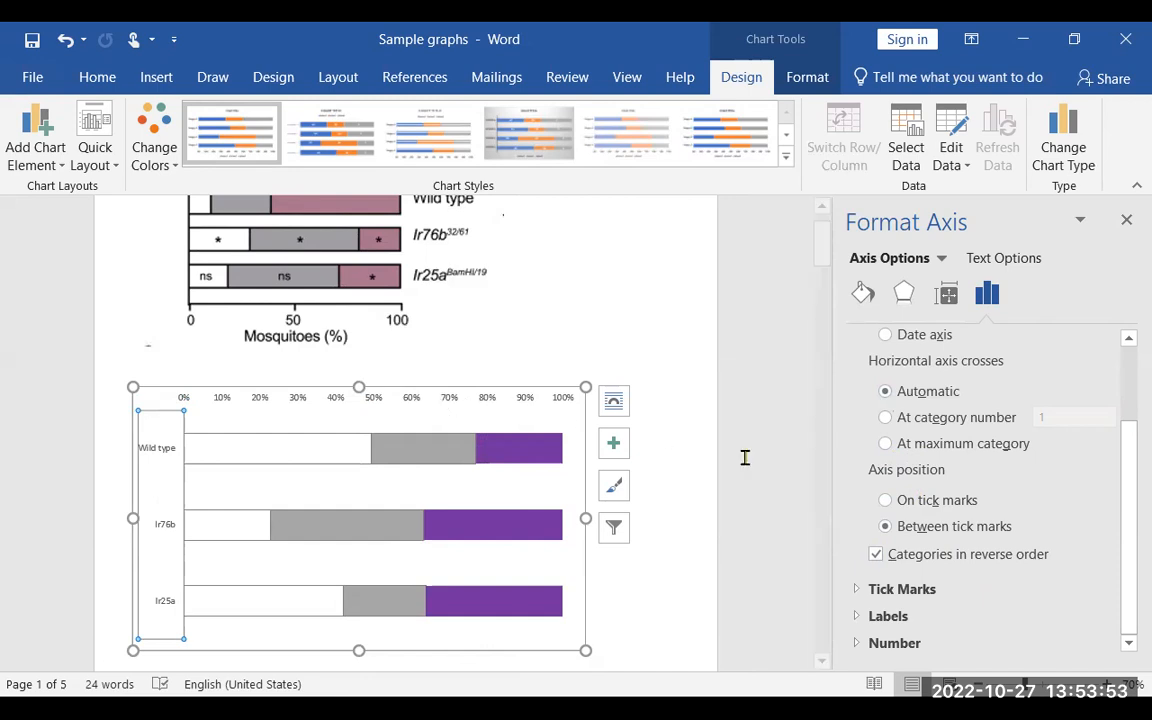
left_click(888, 446)
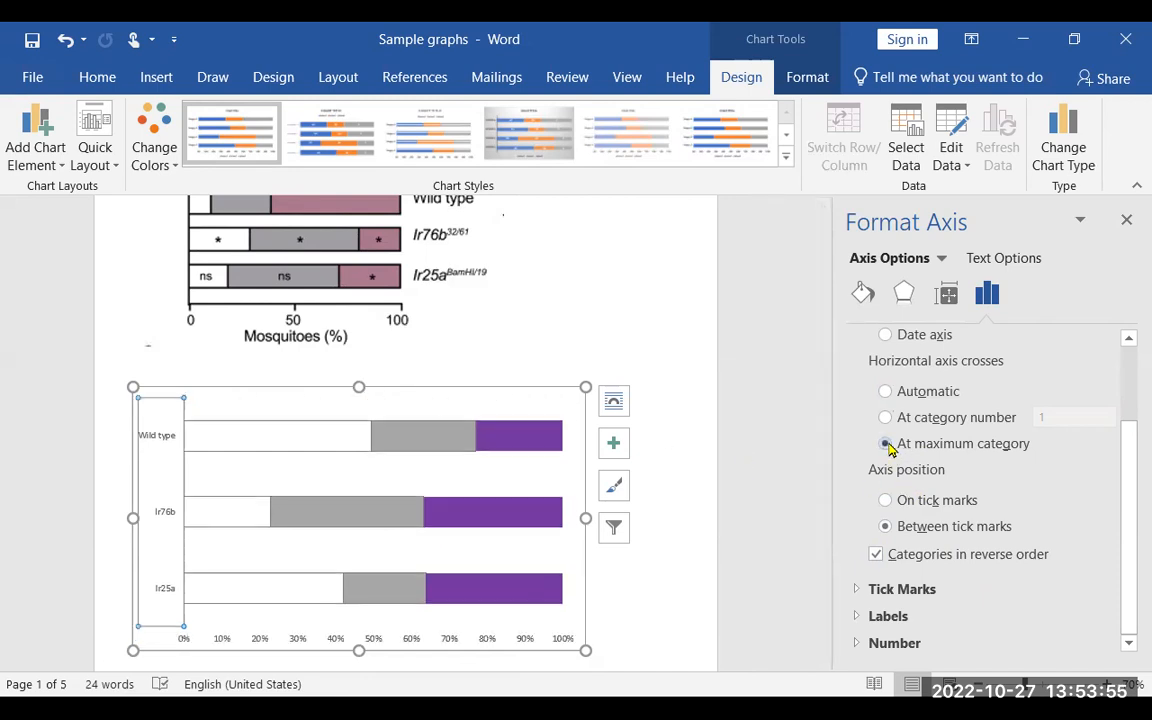
left_click(745, 526)
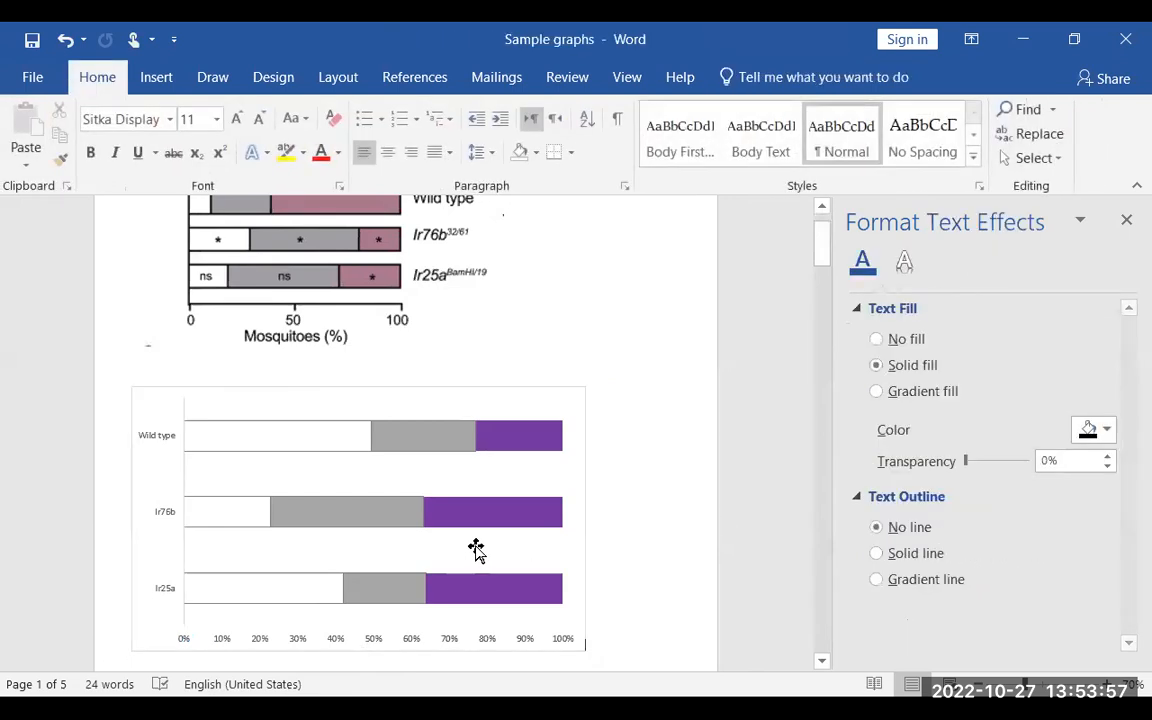
- Set the horizontal value axis's major unit to 0.5
left_click(298, 598)
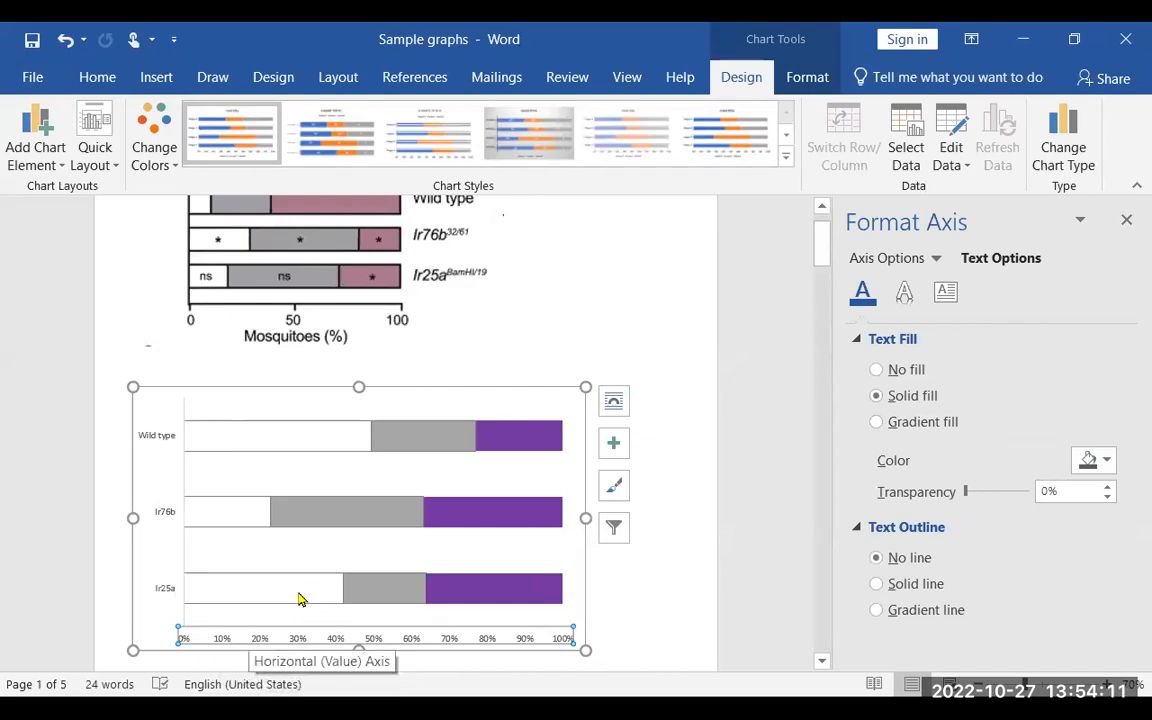
left_click(882, 258)
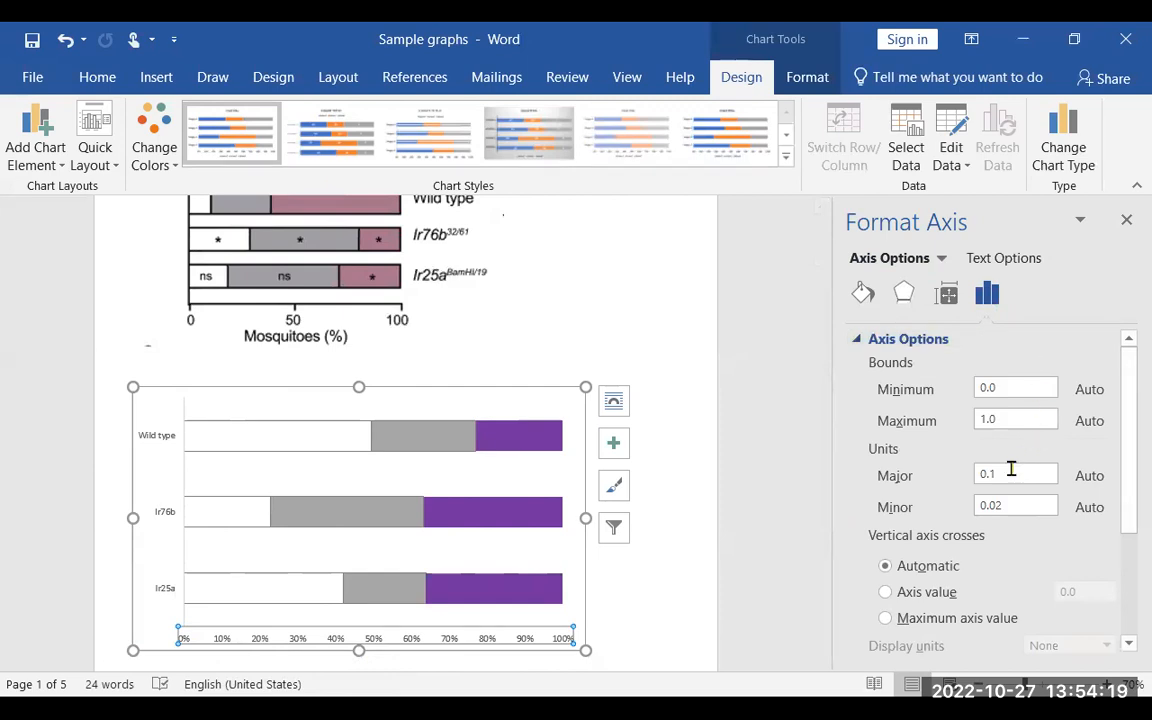
left_click_drag(1005, 470, 975, 474)
type("0")
key("Return")
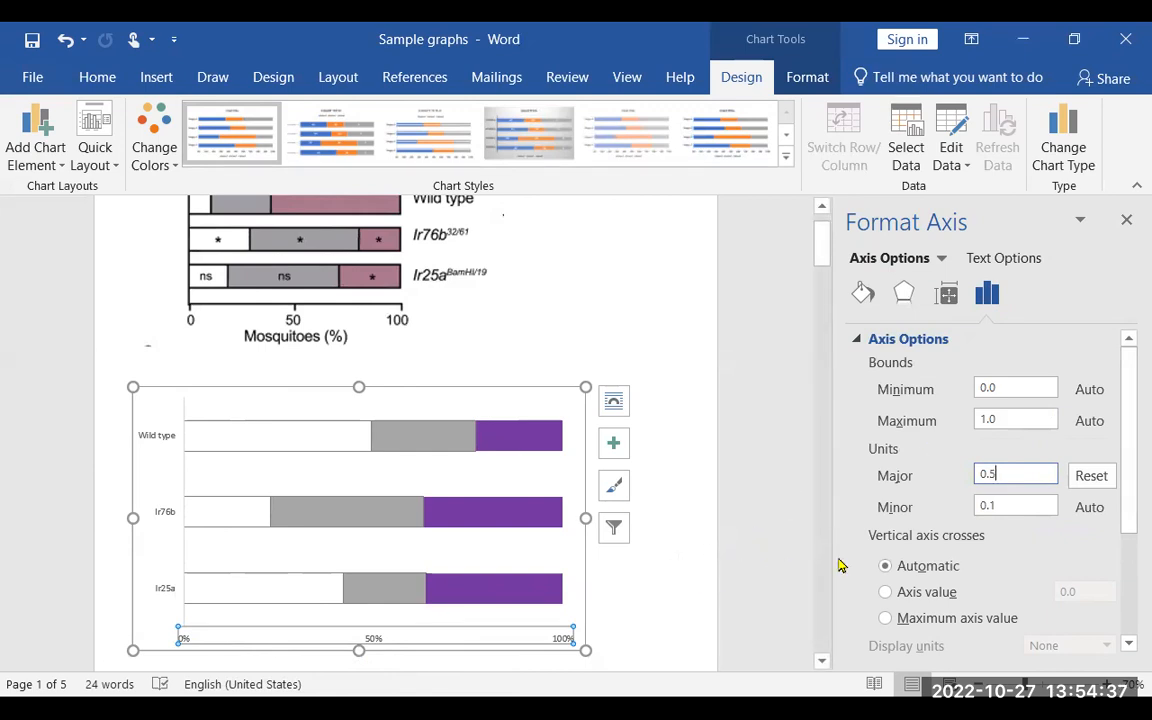
- Set the horizontal value axis's major tick marks to Outside and deselect the chart
left_click_drag(1127, 374, 1127, 510)
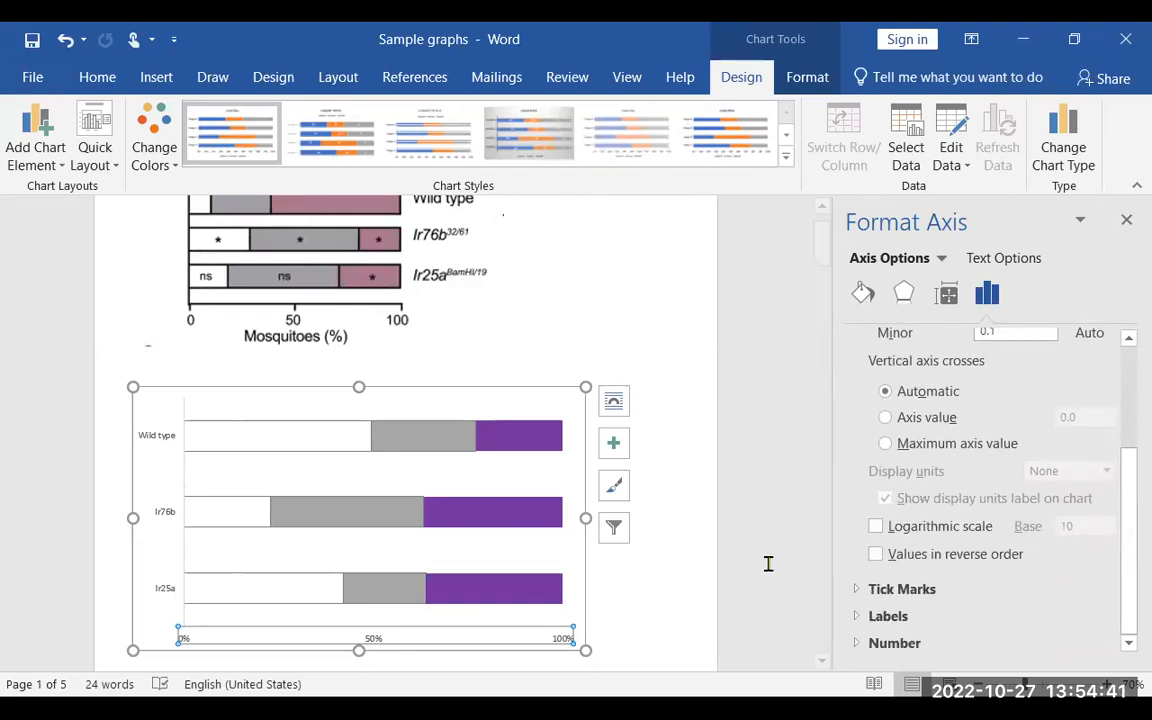
left_click(857, 592)
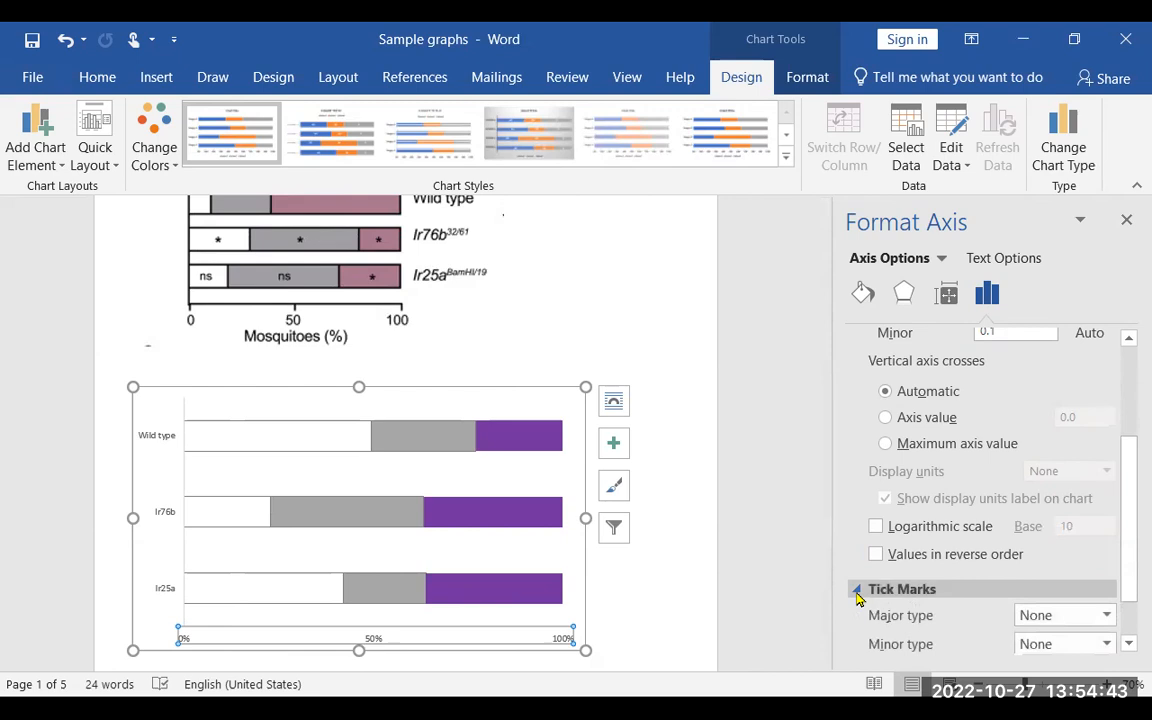
left_click(1106, 615)
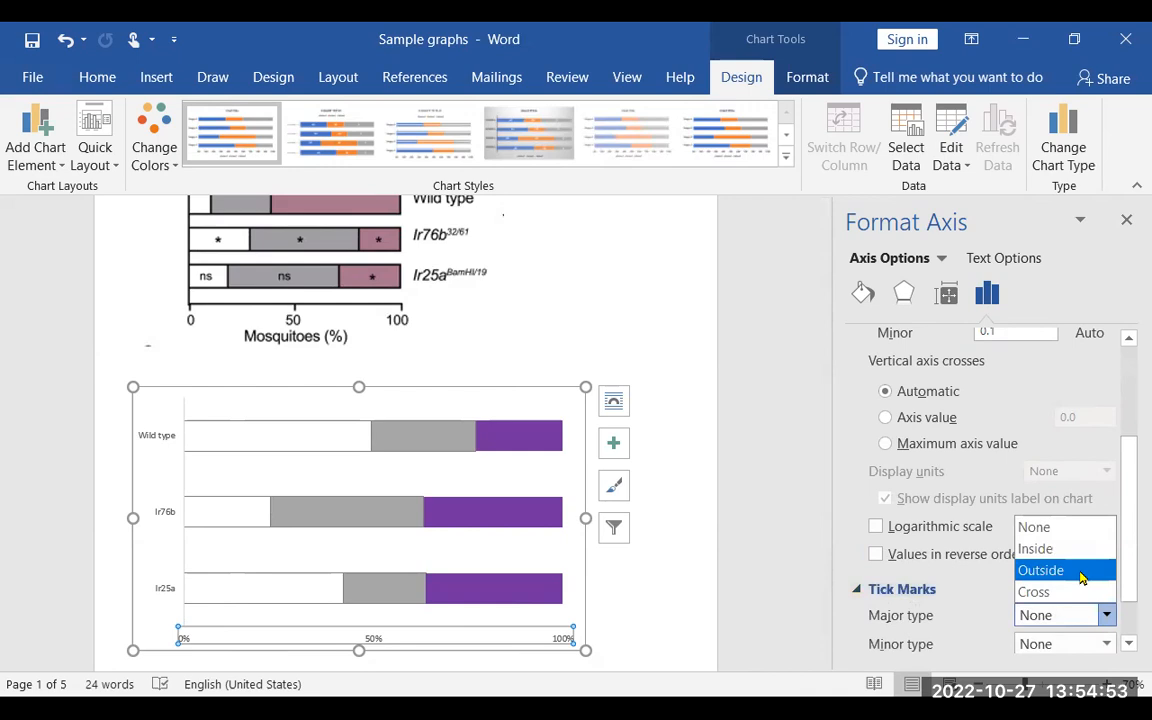
left_click(1080, 572)
left_click(752, 551)
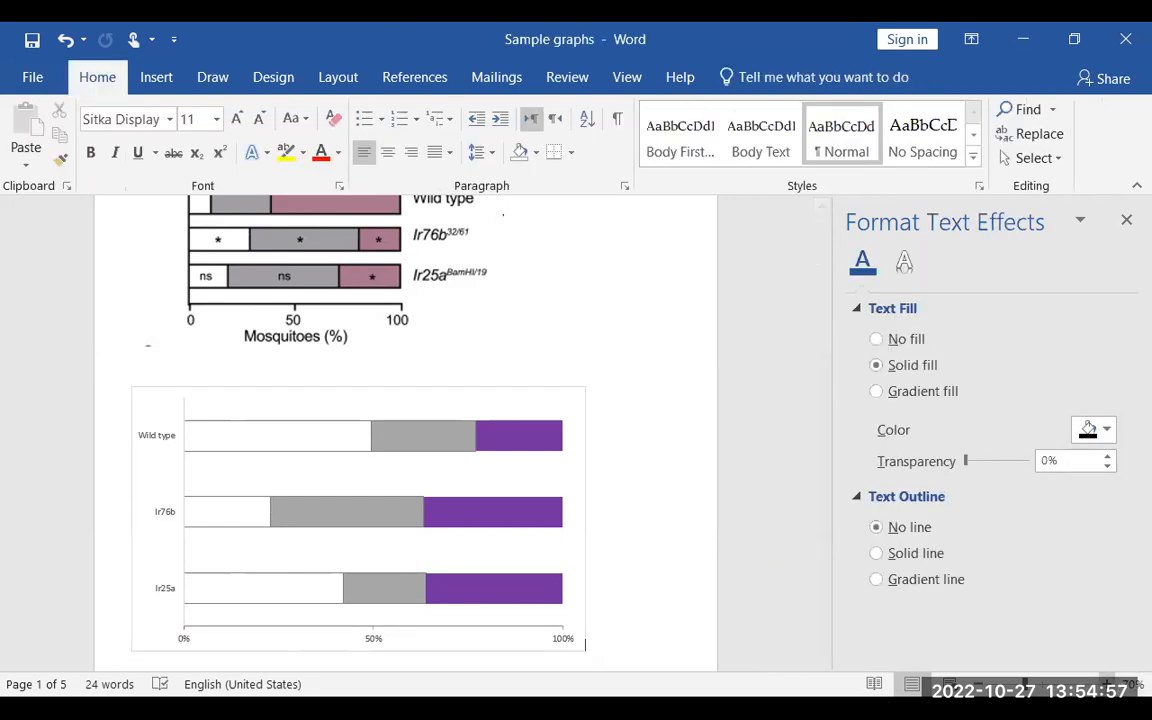
- Recolor the horizontal value axis line near-black, increase its width, and deselect the chart
left_click(1107, 685)
left_click(1107, 685)
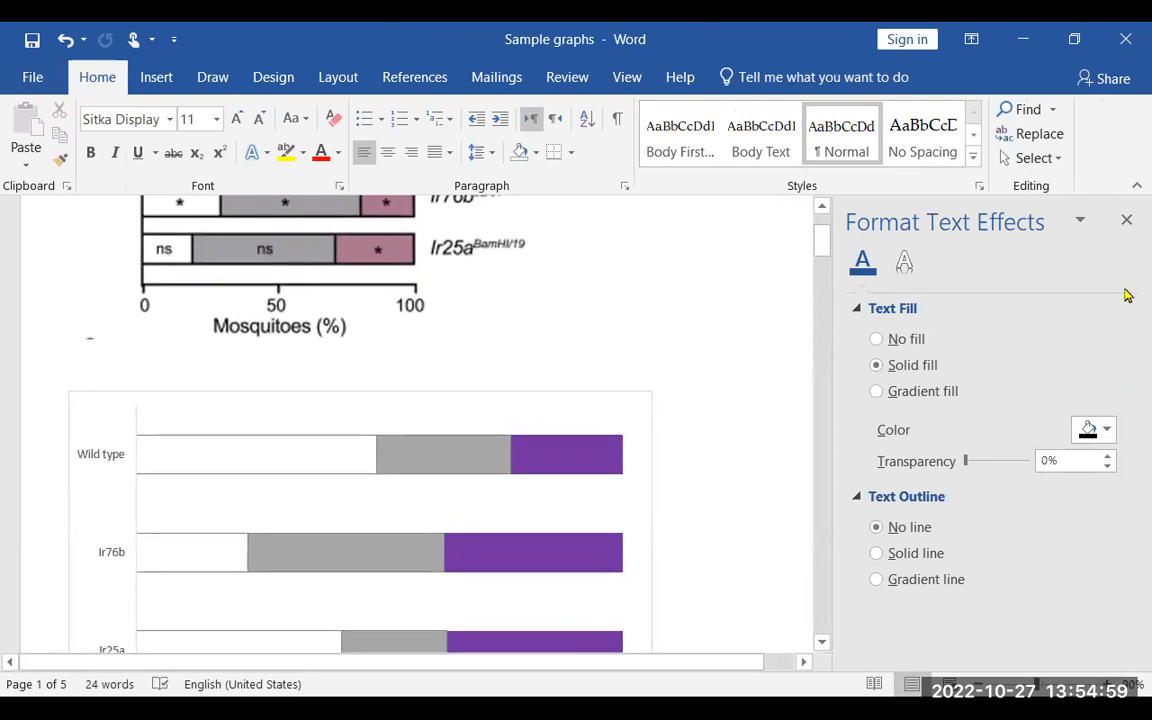
scroll(764, 337, "down", 3)
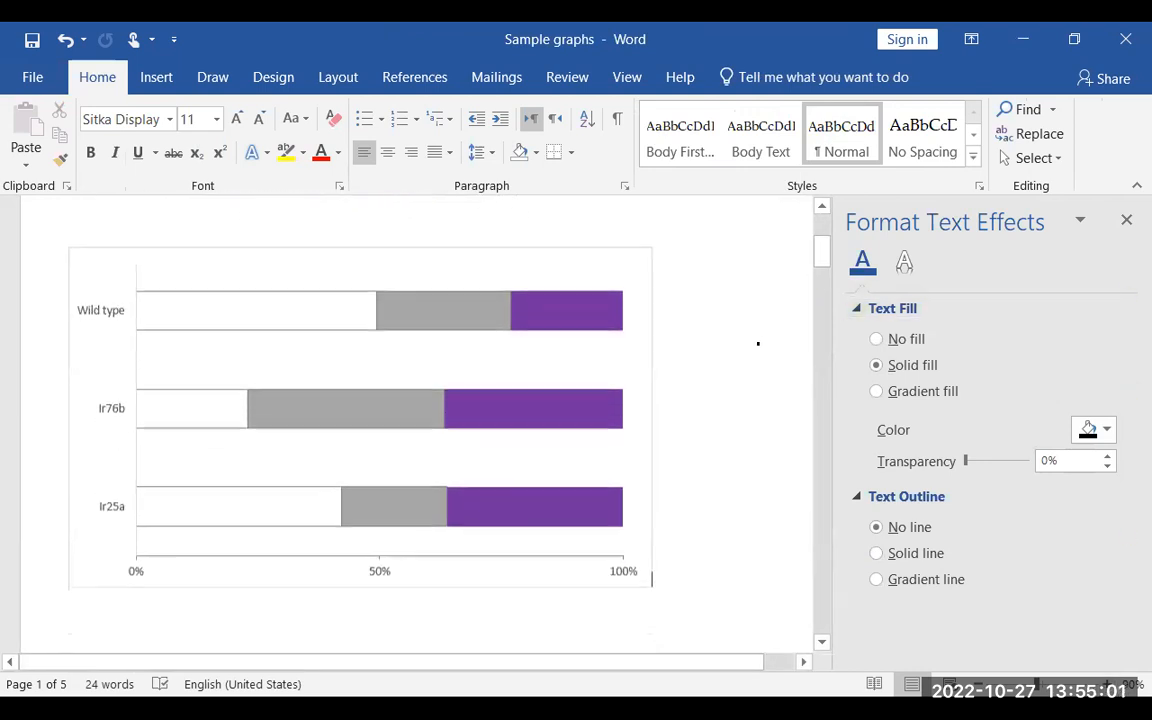
mouse_move(566, 549)
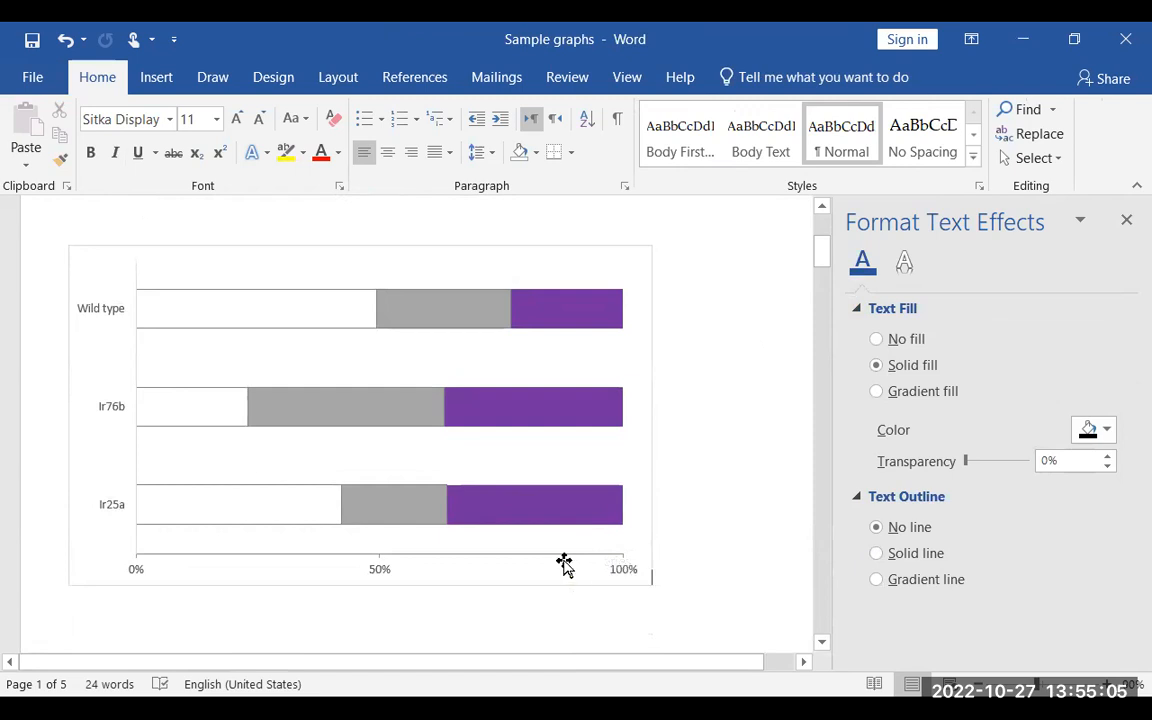
left_click(565, 565)
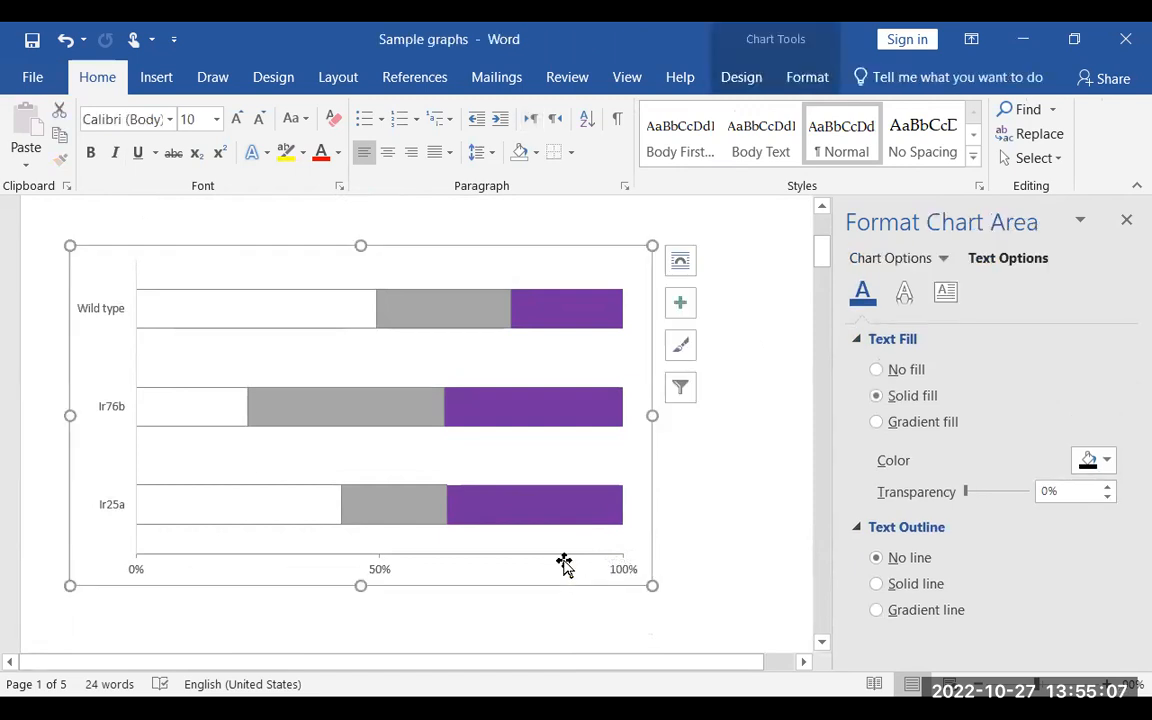
left_click(631, 572)
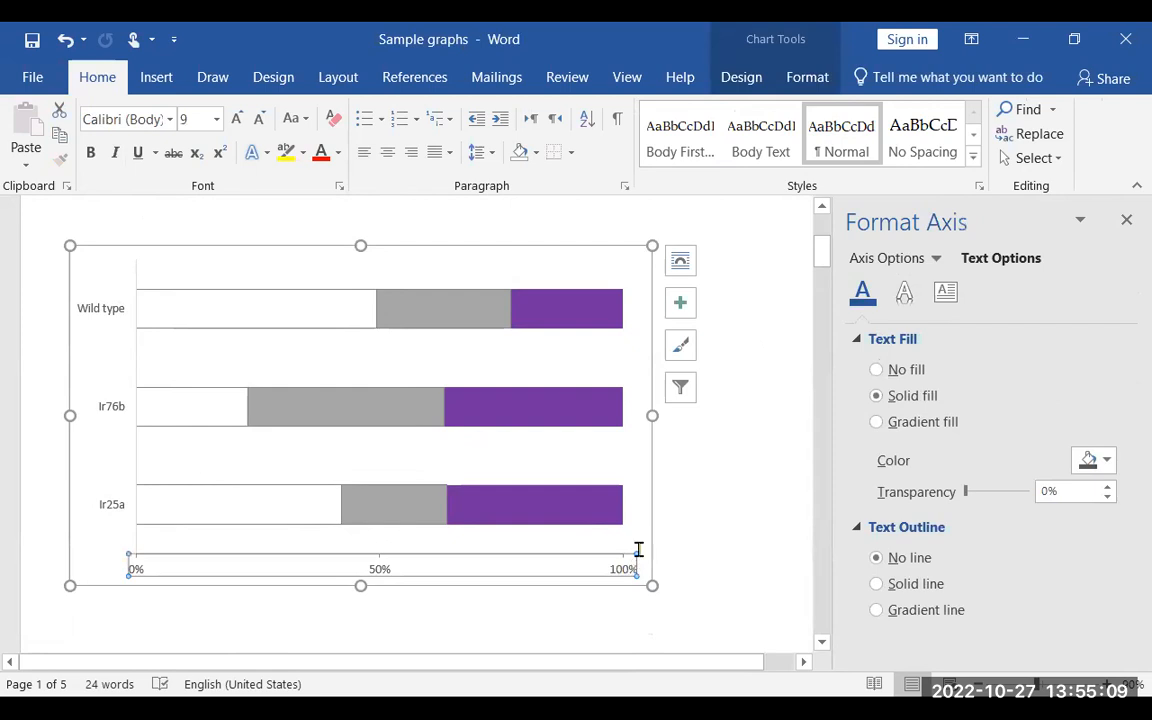
left_click(886, 259)
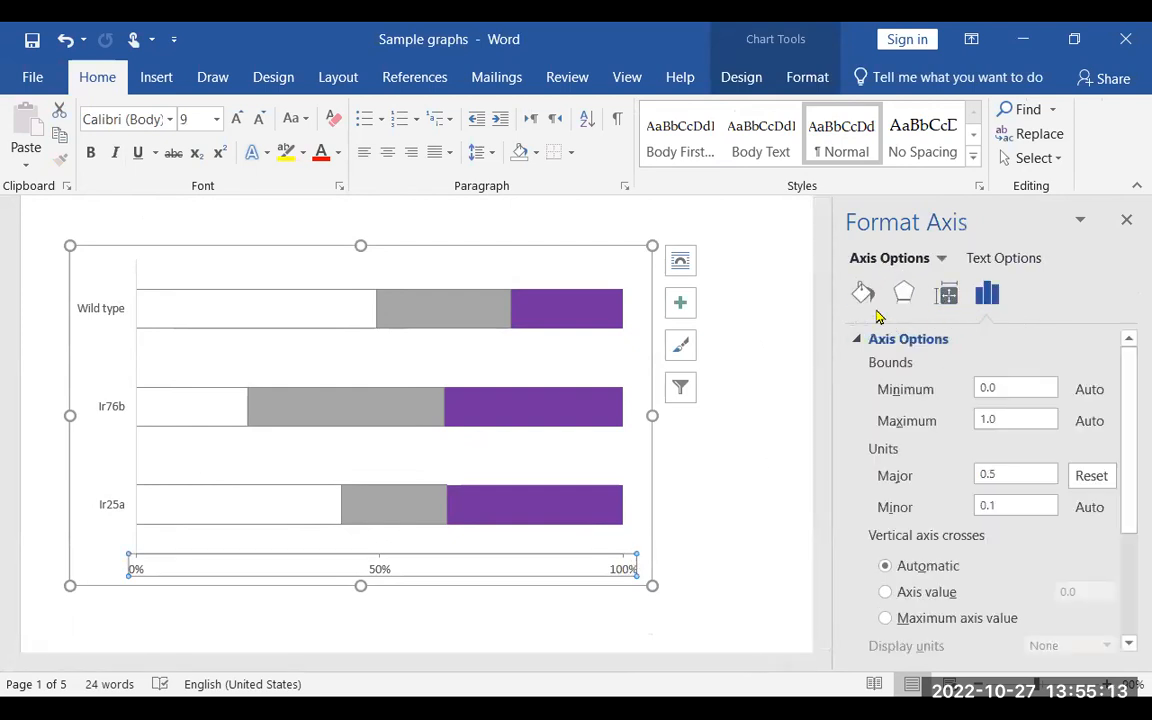
left_click(862, 293)
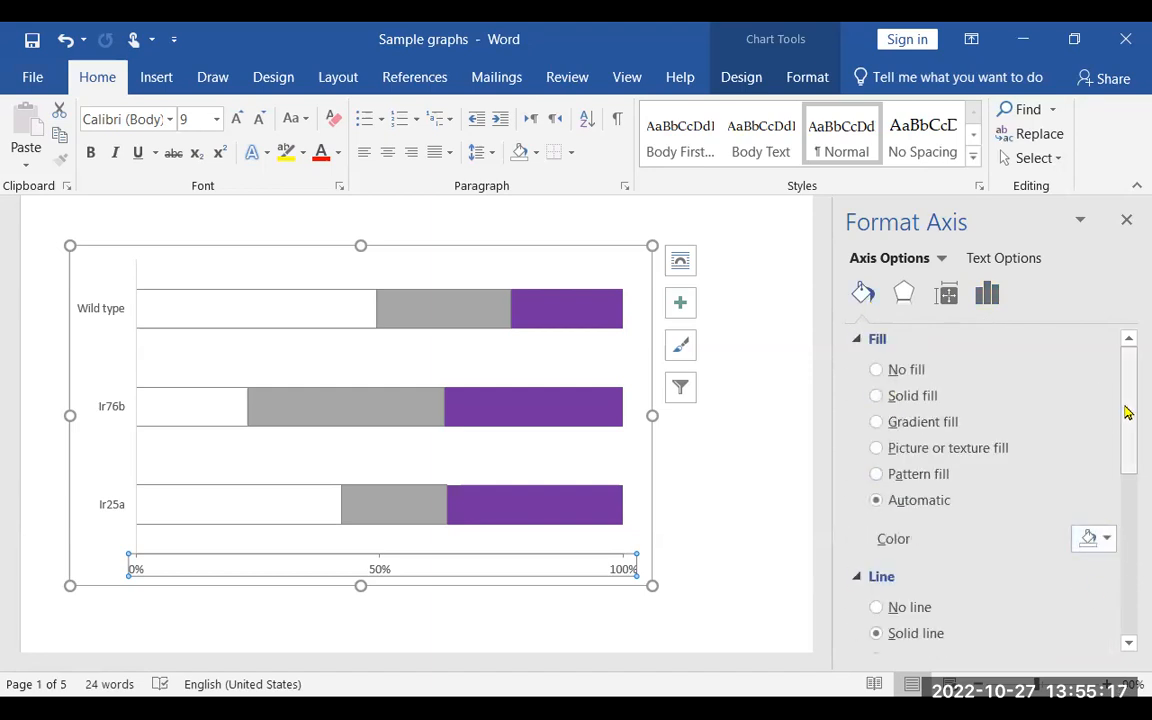
left_click_drag(1124, 409, 1124, 519)
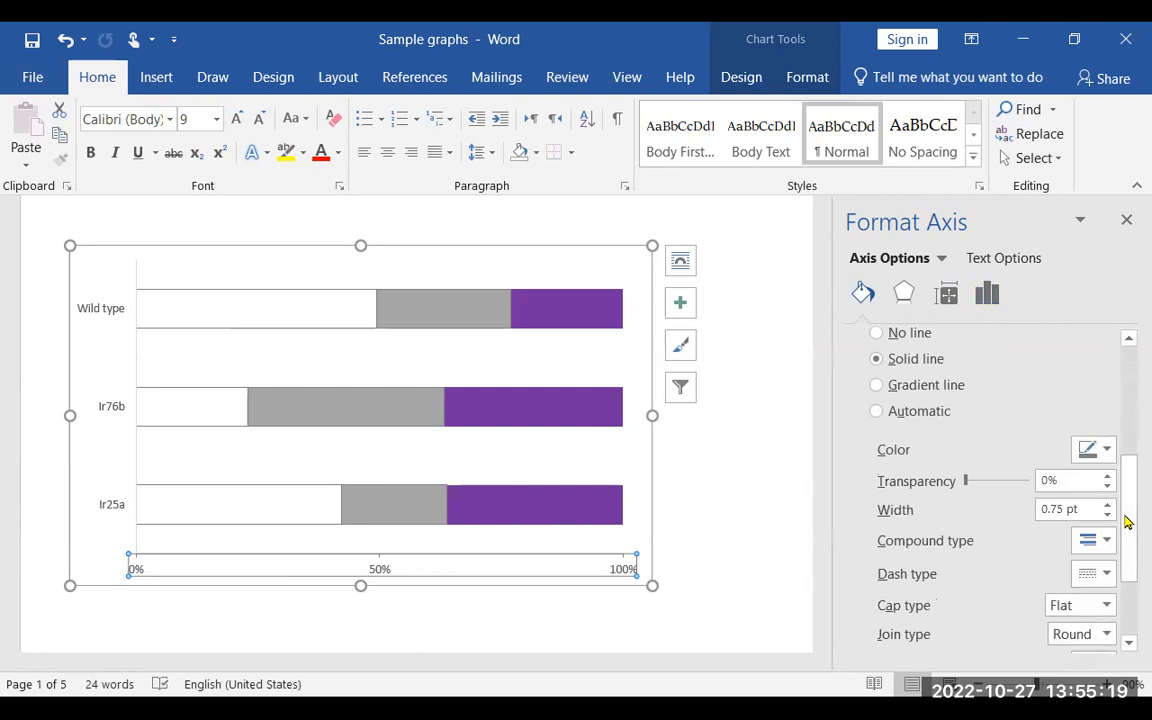
left_click(1106, 451)
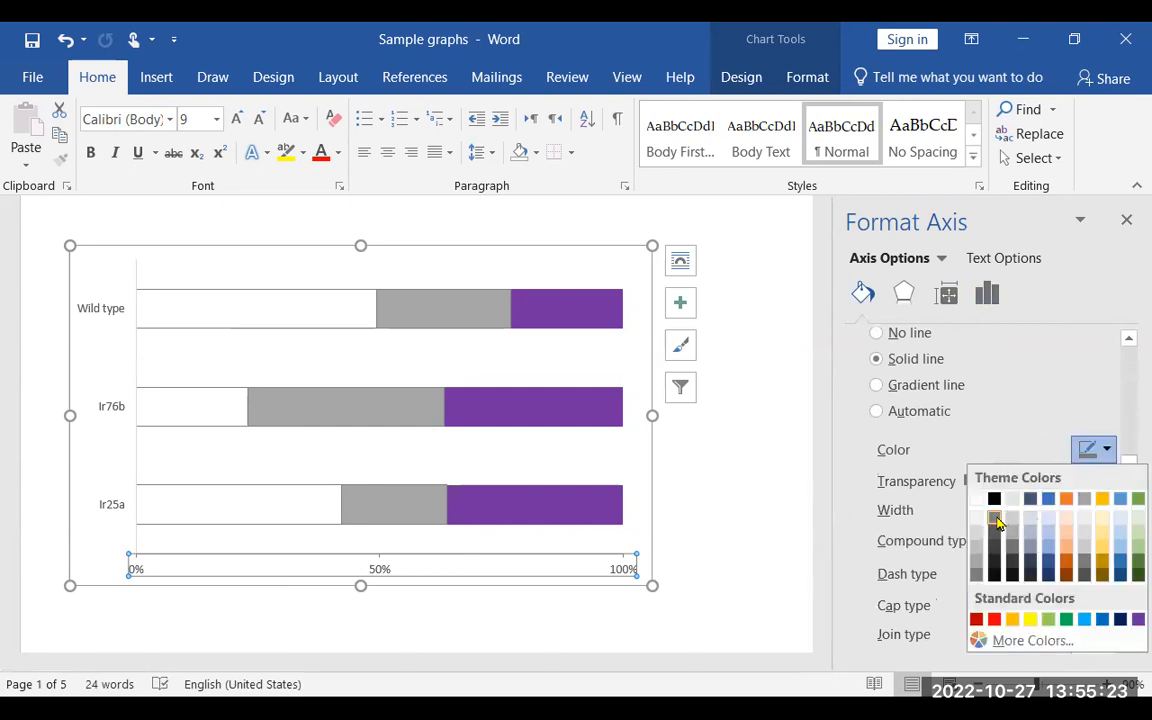
left_click(995, 569)
left_click(1108, 505)
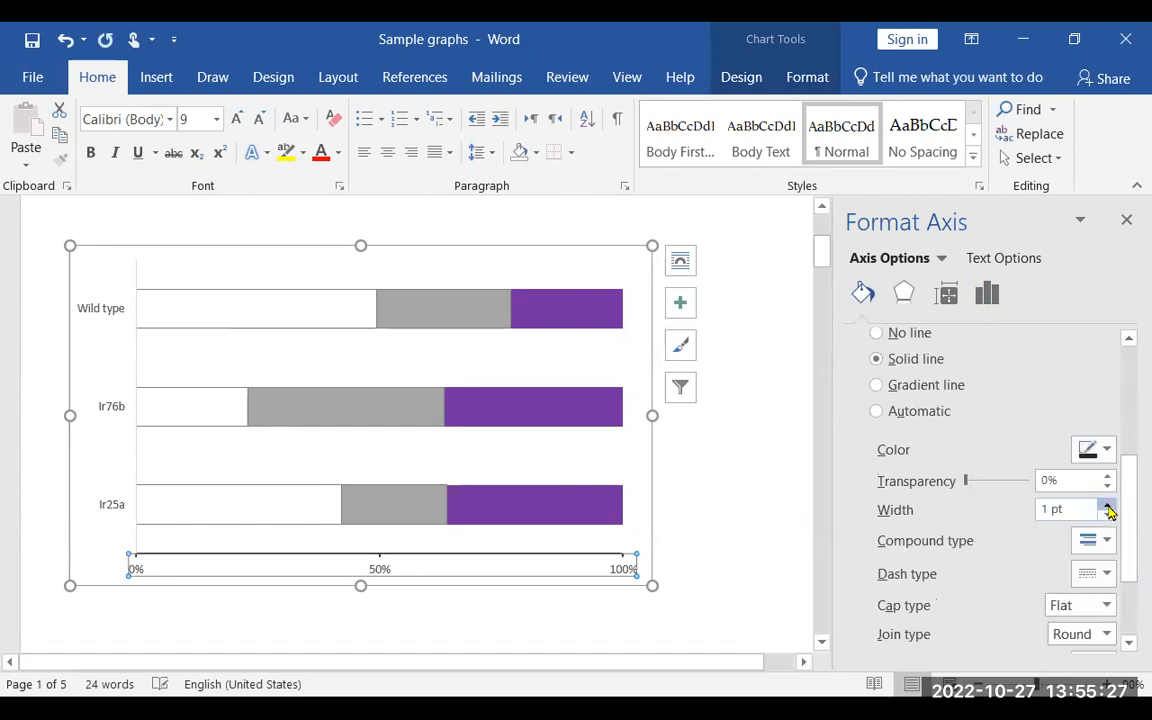
left_click(1108, 505)
left_click(709, 519)
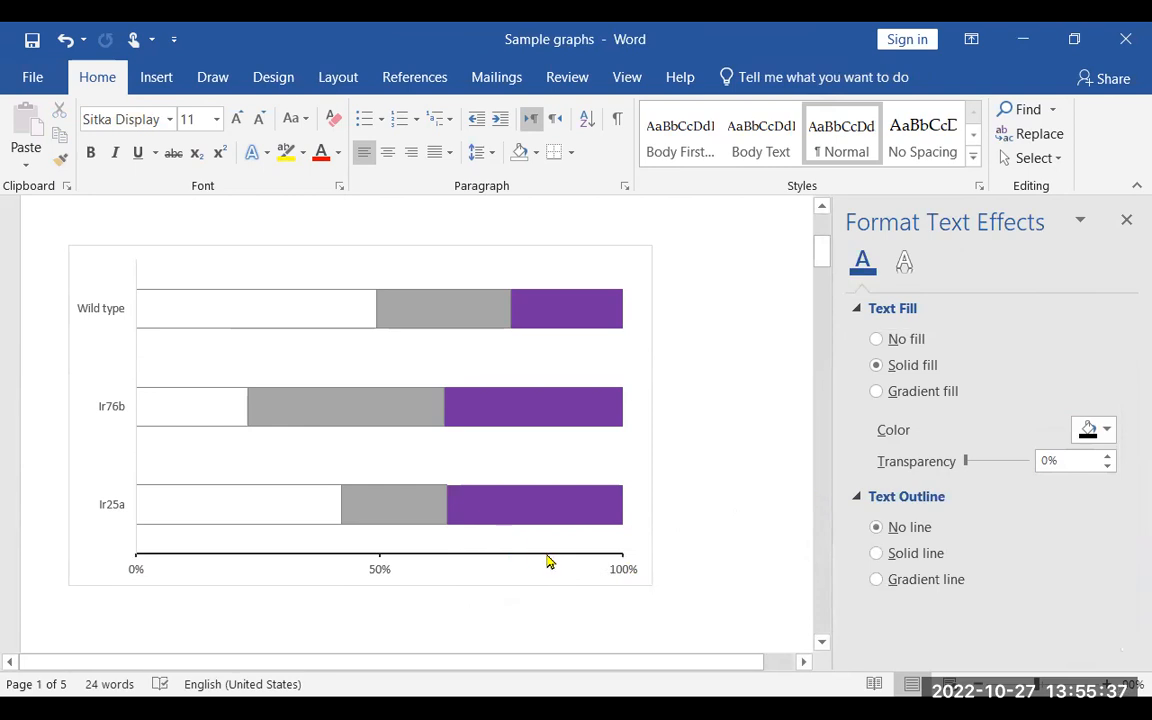
- Make the vertical axis cross the horizontal value axis at the maximum axis value and deselect the chart
left_click(622, 569)
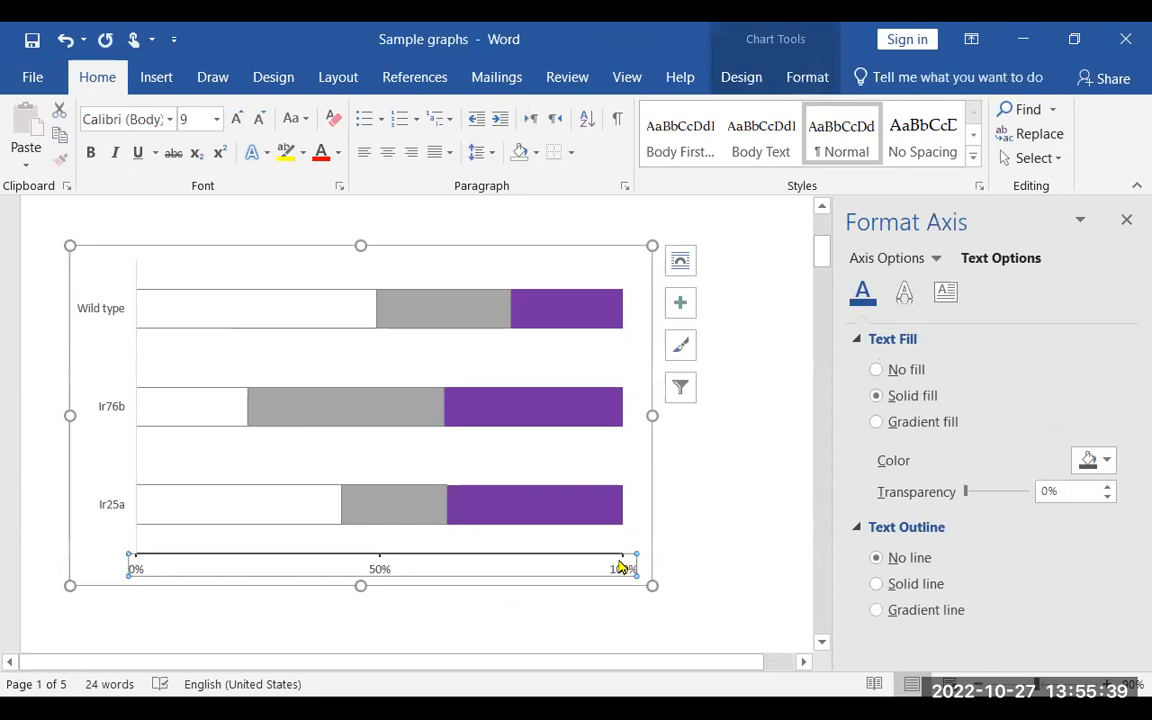
left_click(884, 264)
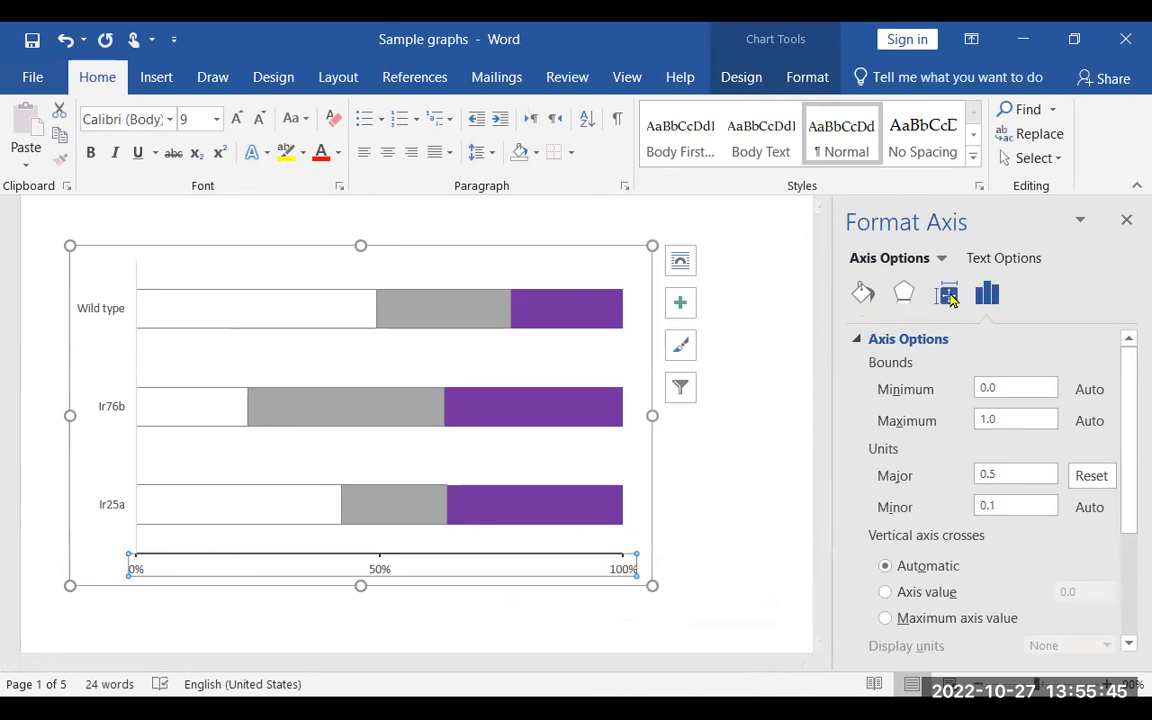
left_click(949, 295)
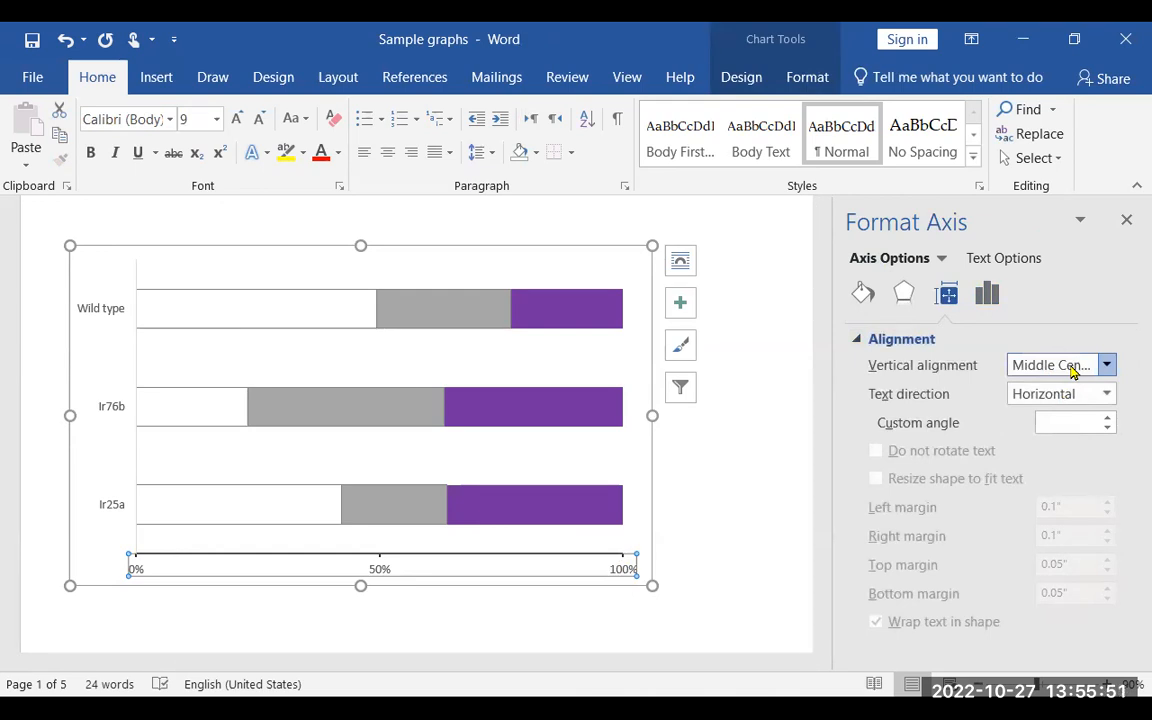
left_click(987, 293)
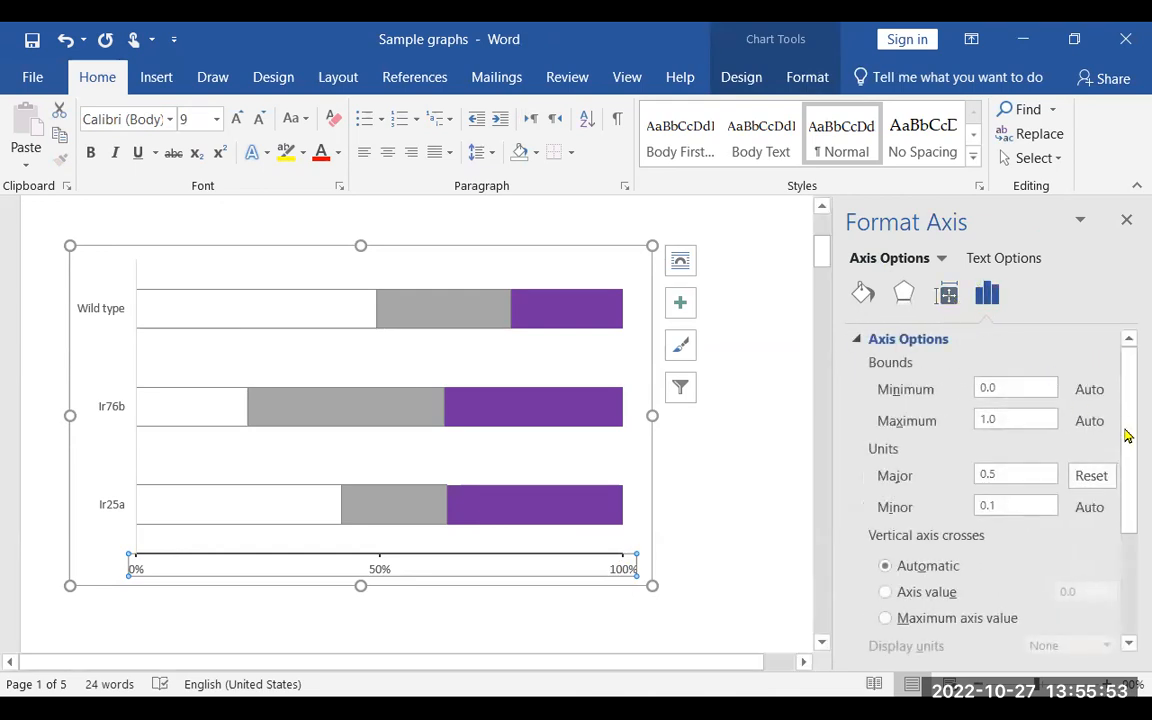
left_click(999, 597)
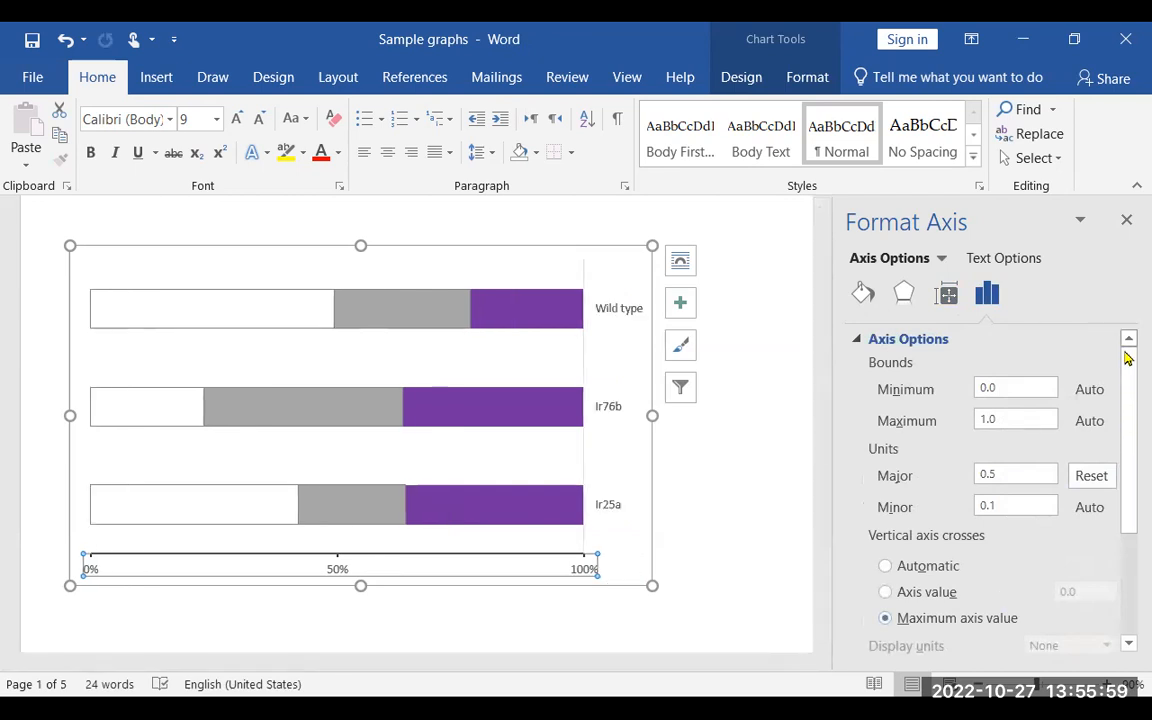
left_click_drag(1127, 372, 1124, 489)
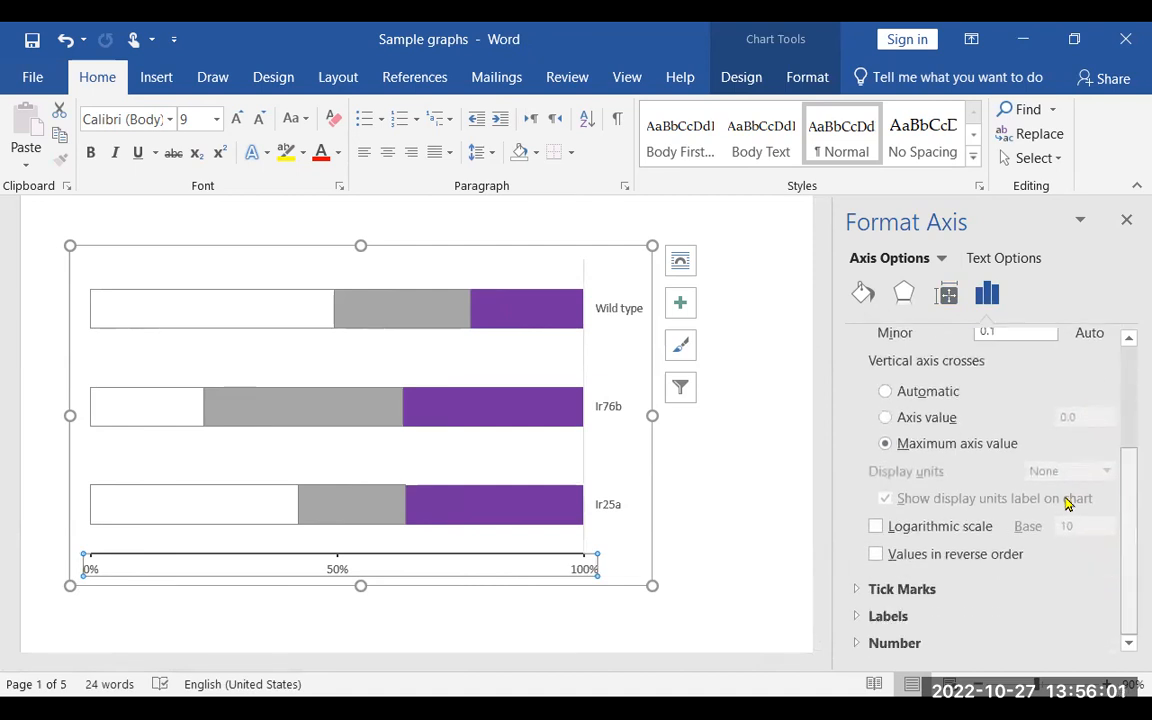
left_click(932, 558)
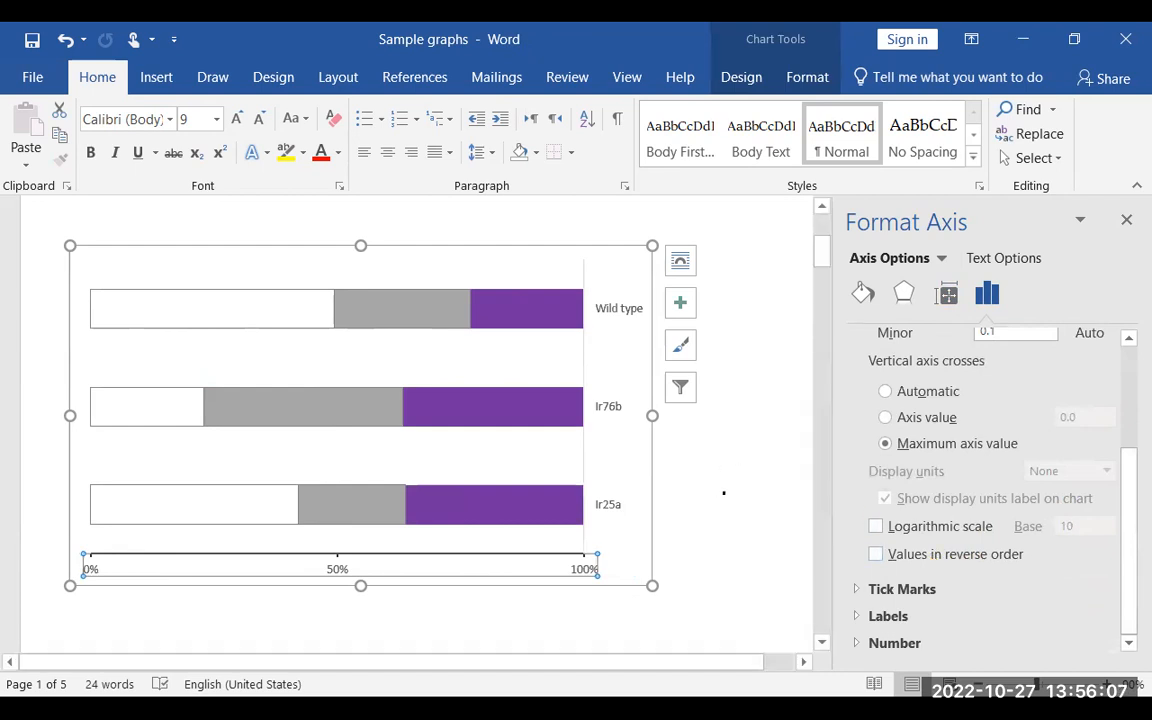
left_click(727, 500)
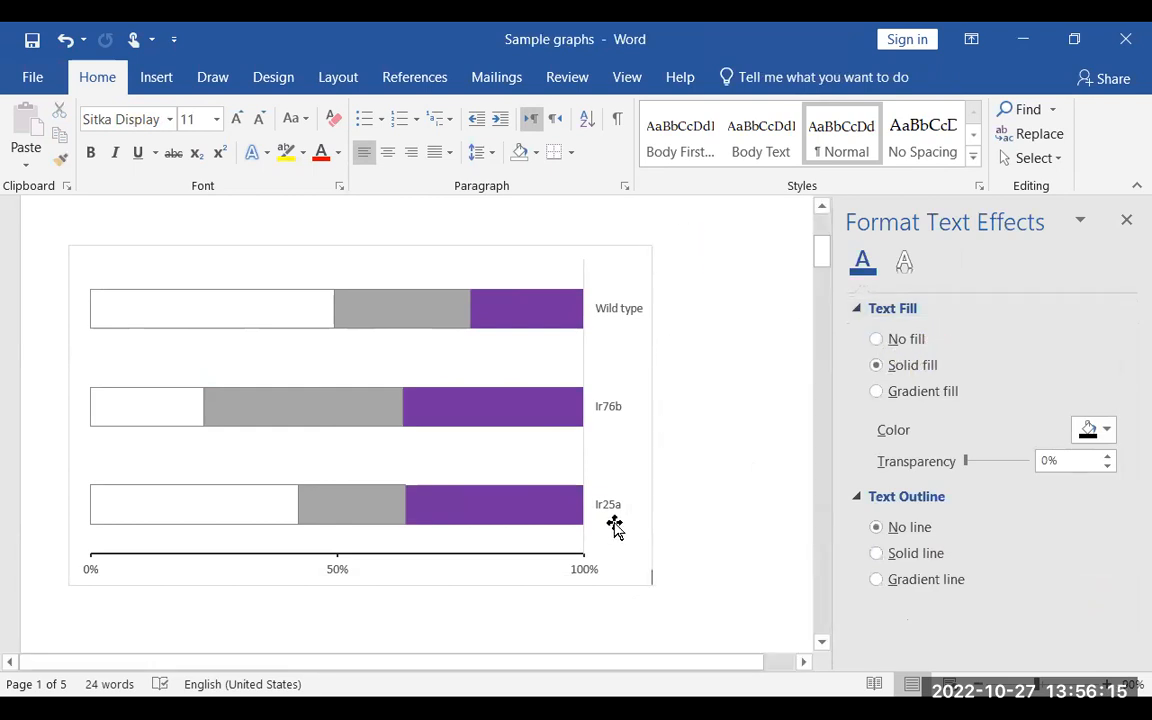
left_click(590, 572)
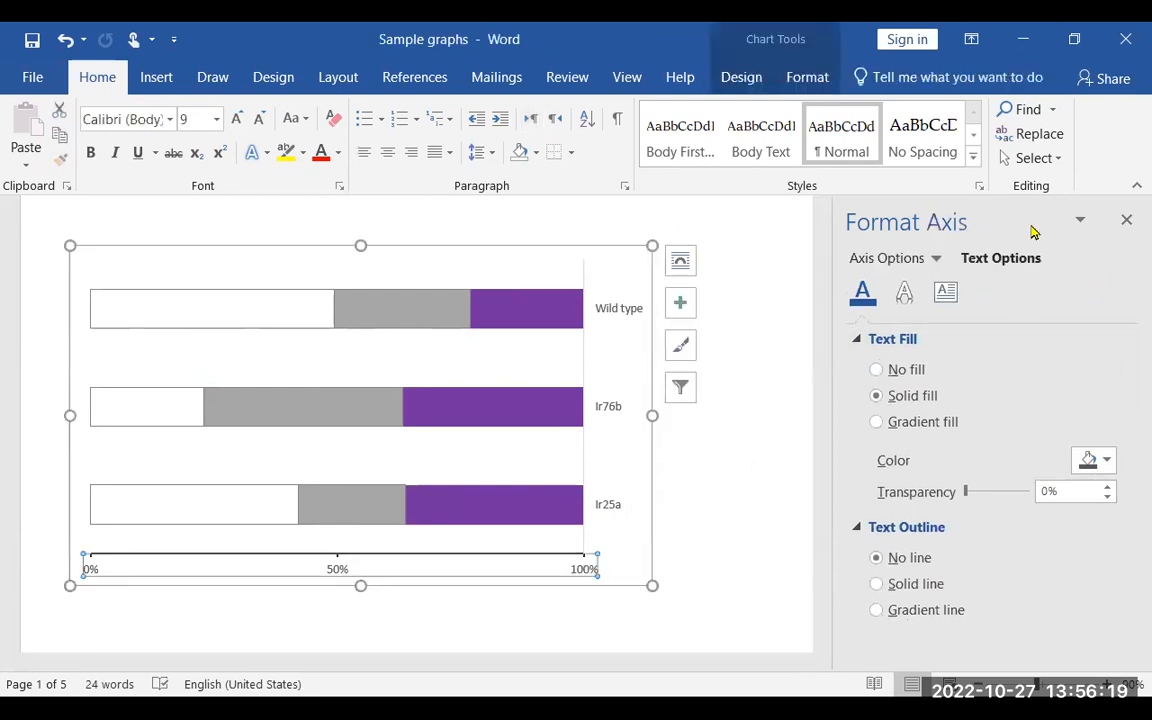
left_click(870, 262)
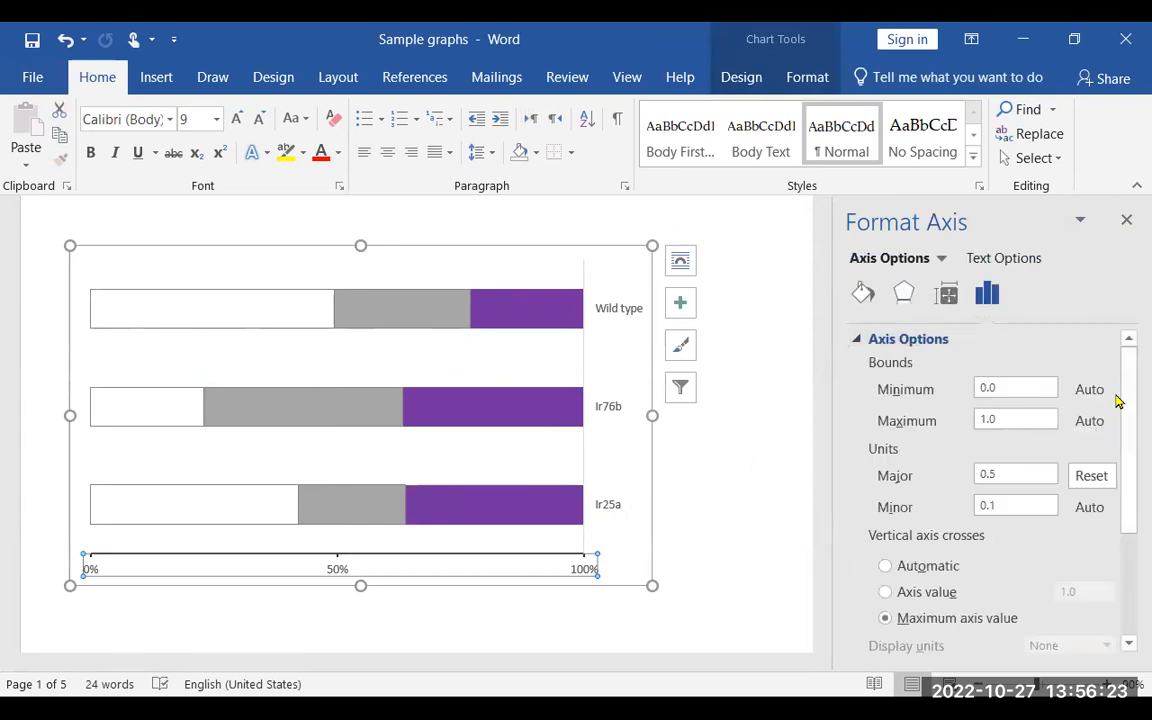
left_click_drag(1127, 372, 1127, 447)
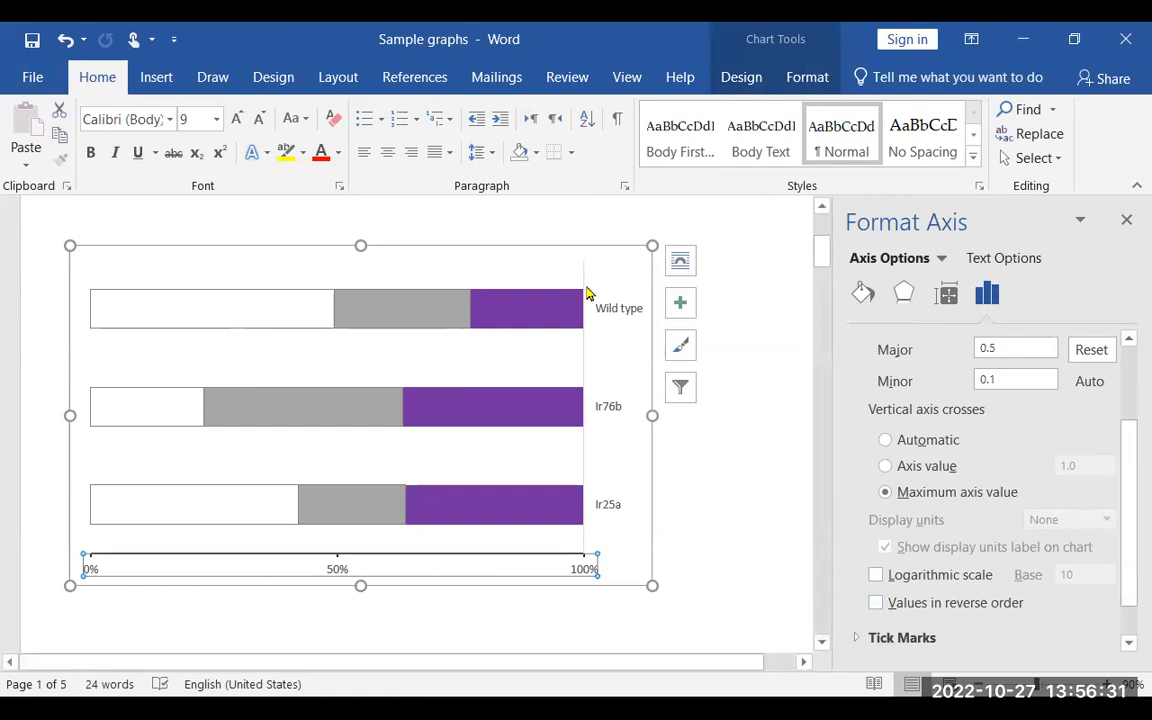
- Remove the vertical category axis line by setting it to No line and deselect the chart
left_click(584, 351)
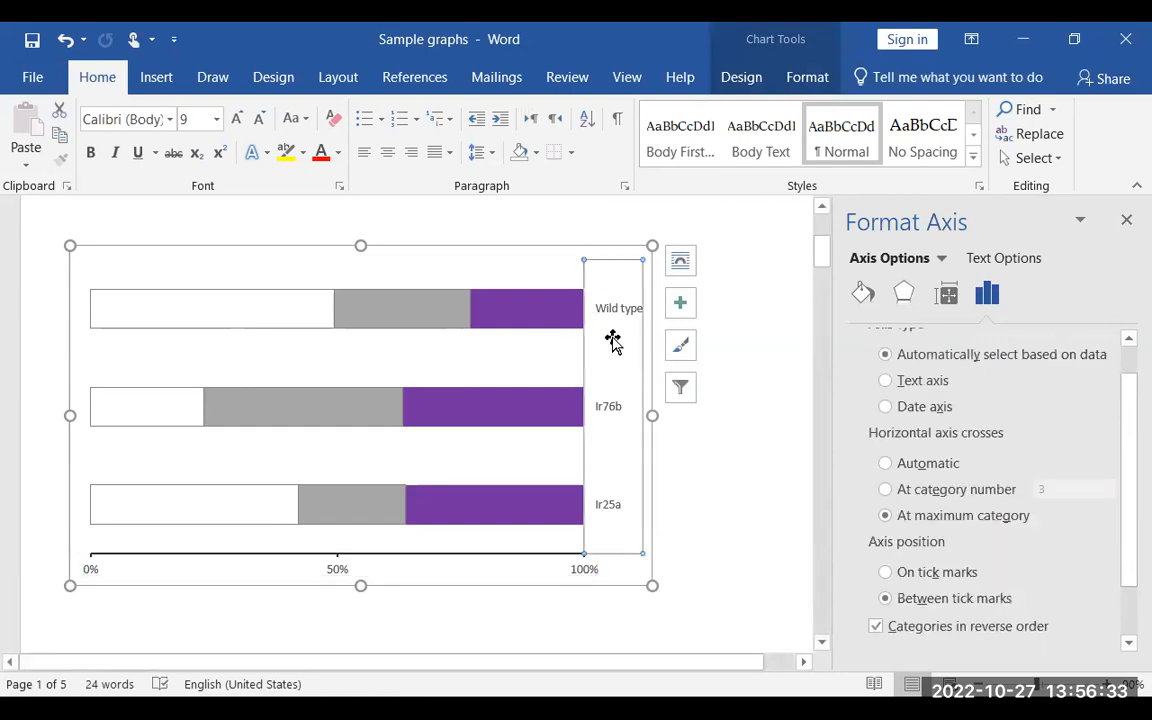
left_click(866, 302)
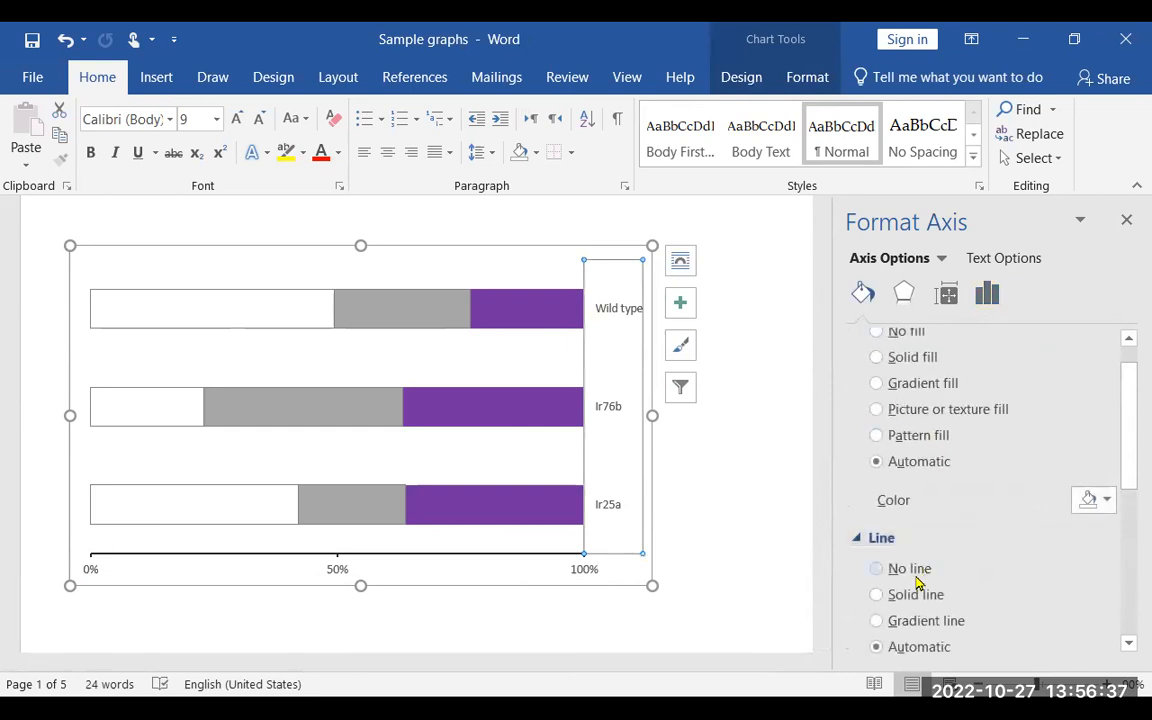
left_click(912, 570)
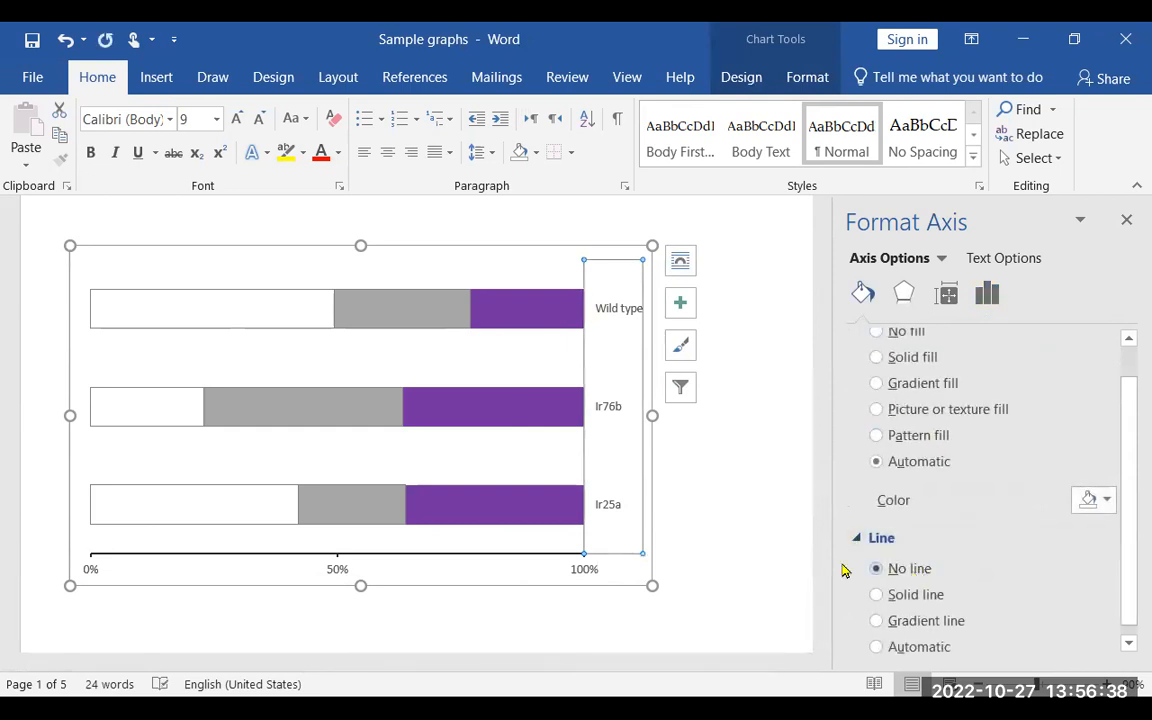
left_click(756, 509)
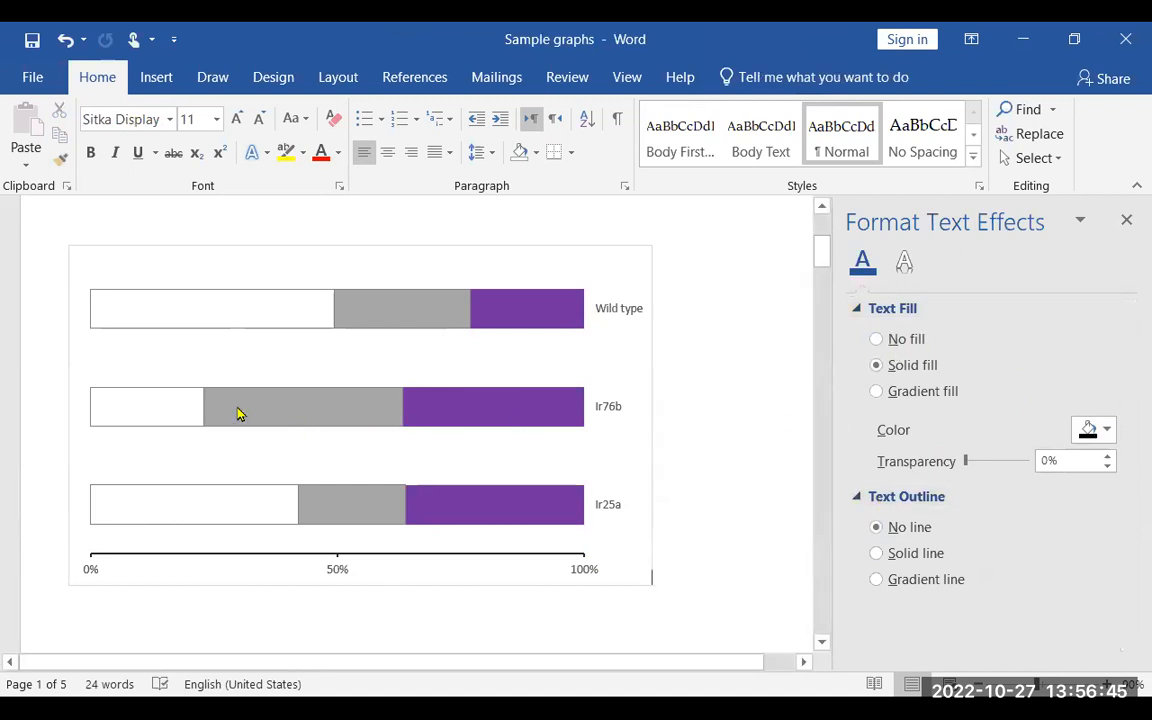
- Set the gap width between the stacked bars to 100% through the white data series
left_click(188, 415)
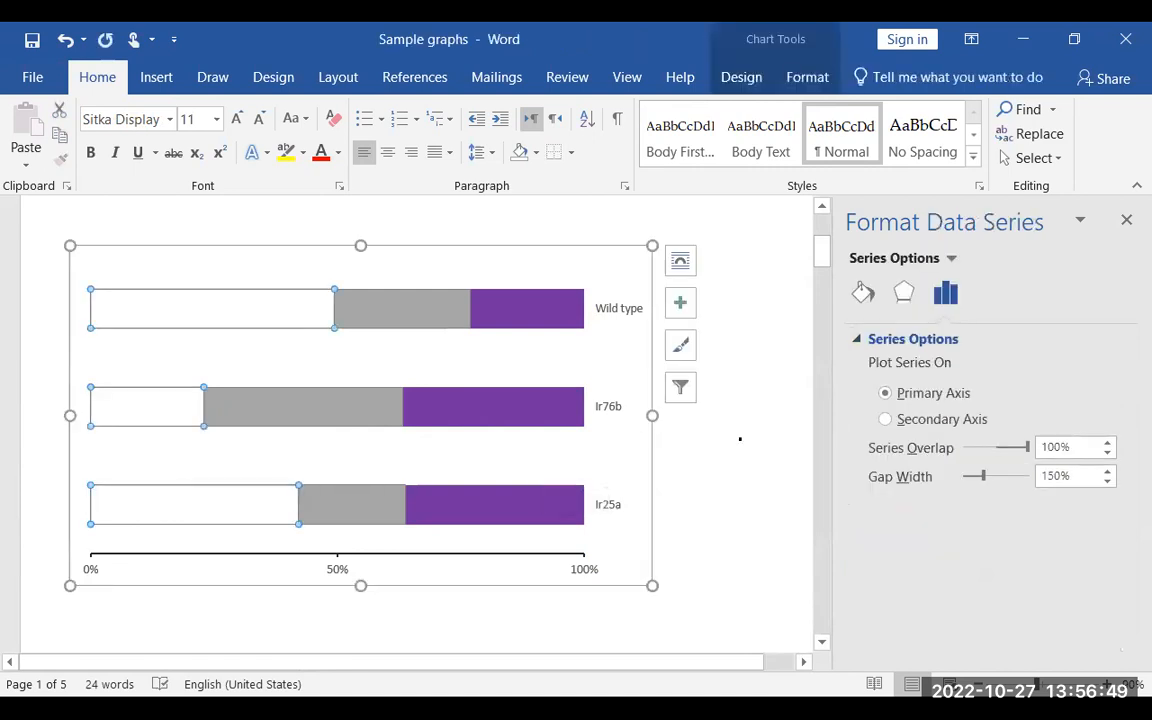
double_click(1045, 479)
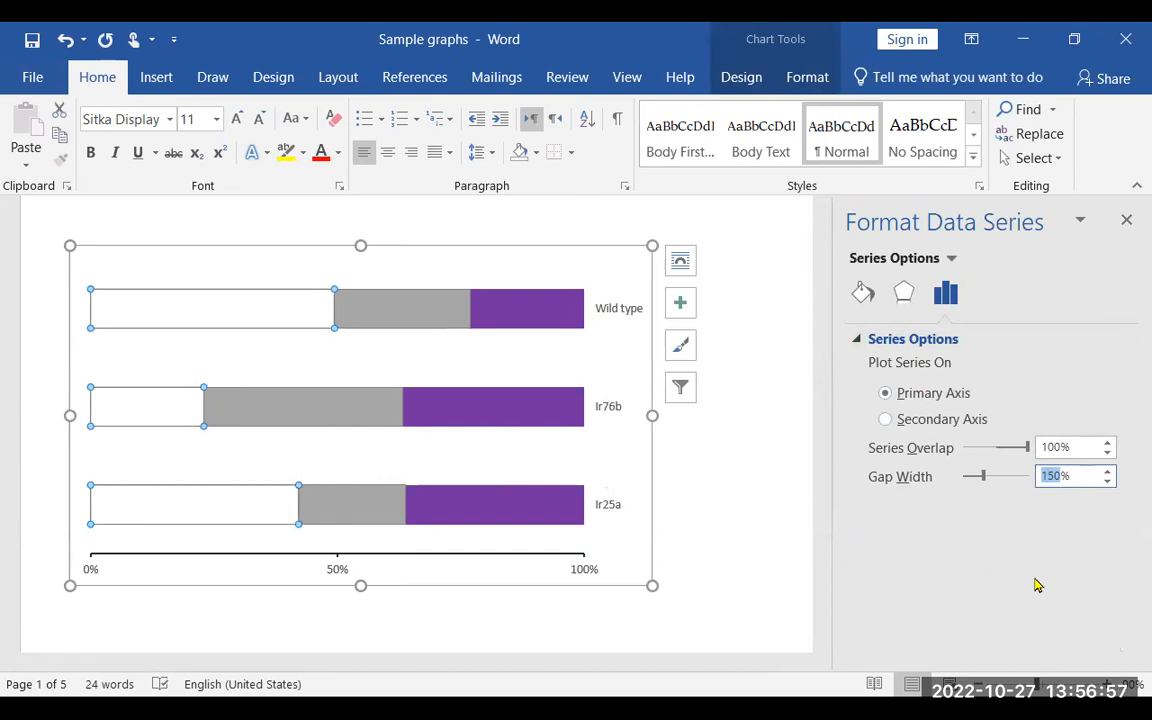
type("100")
key("Return")
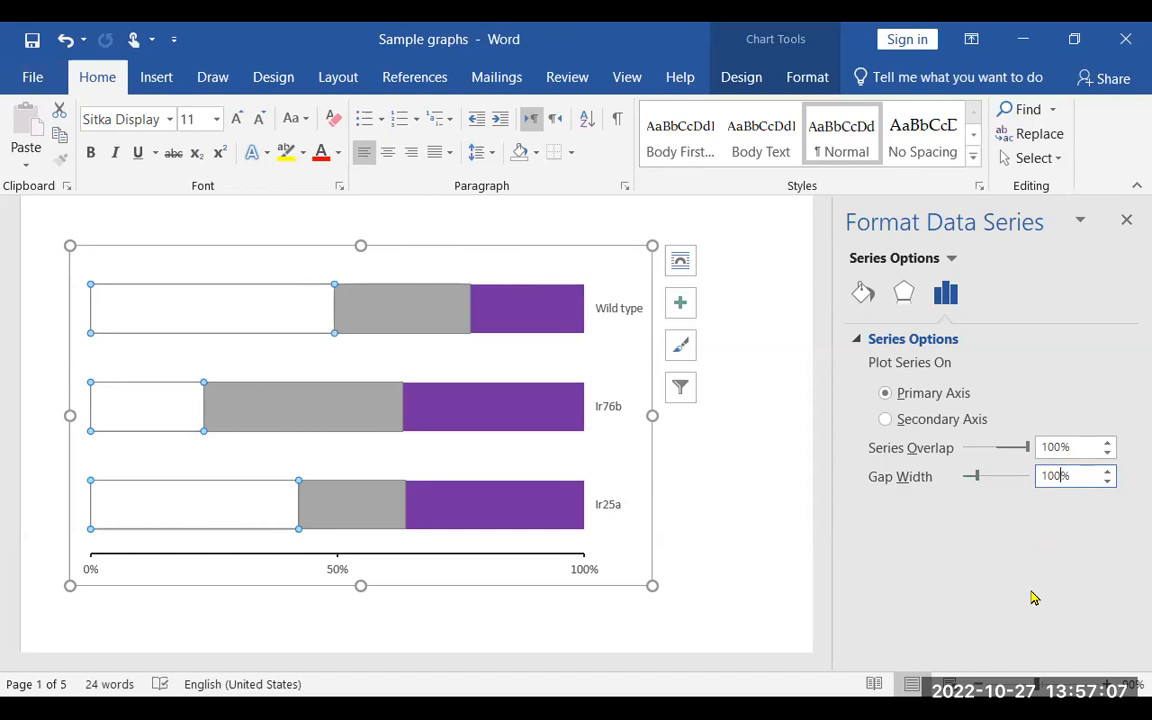
- Set the stacked bars' gap width to 75% and deselect the chart
key("BackSpace")
key("BackSpace")
key("BackSpace")
type("7")
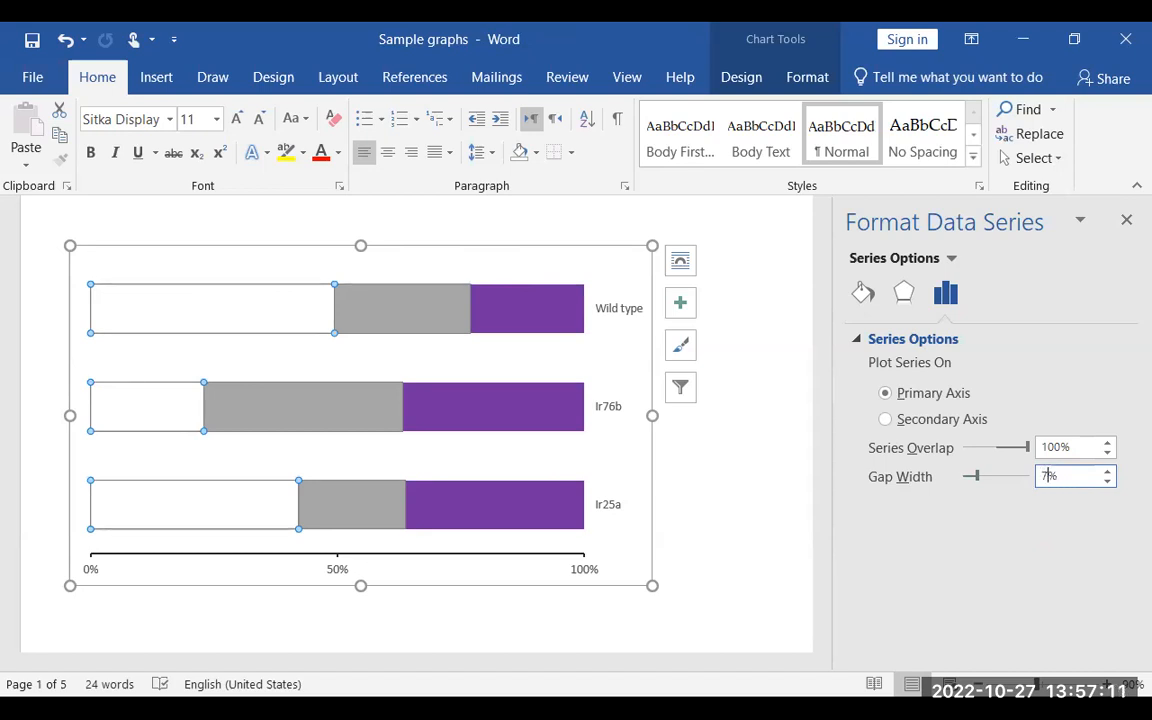
type("5")
key("Return")
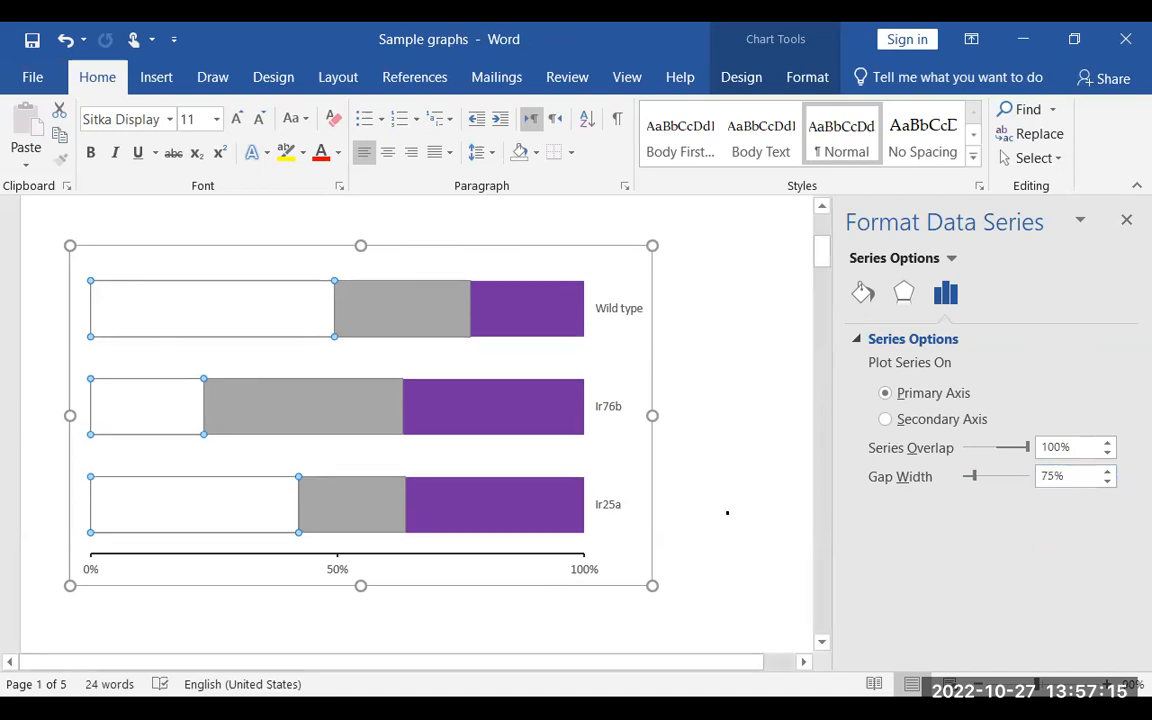
left_click(722, 386)
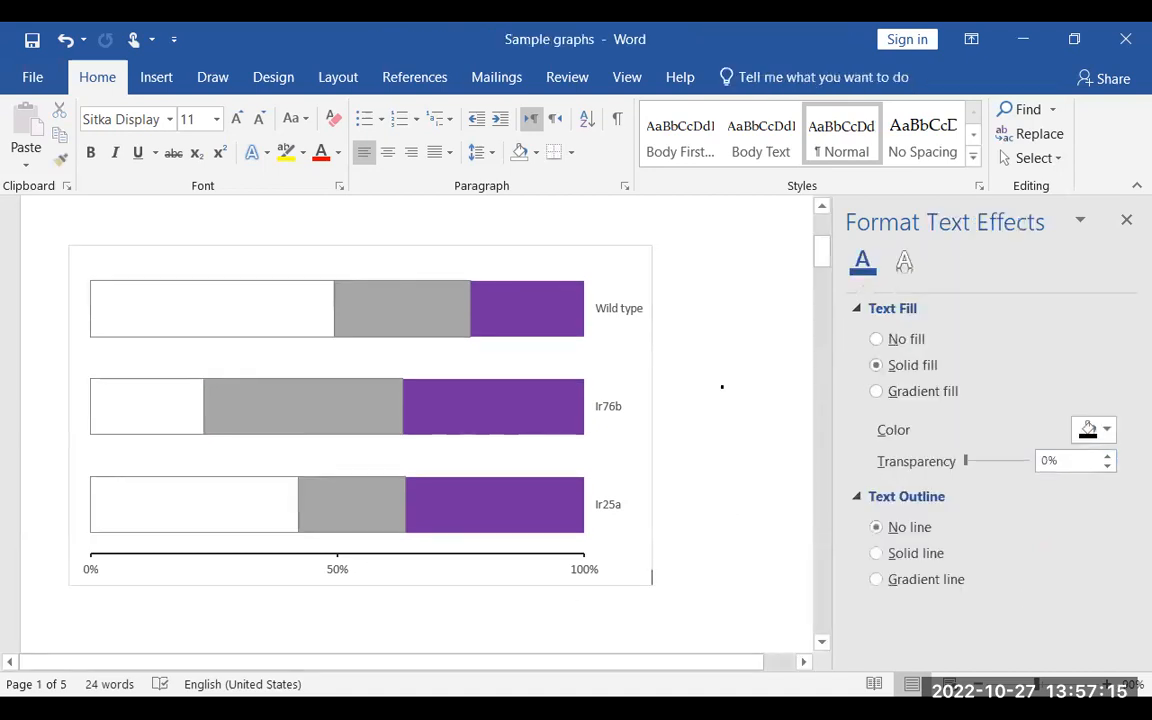
- Remove the chart area's border by setting it to No line and deselect the chart
left_click(590, 258)
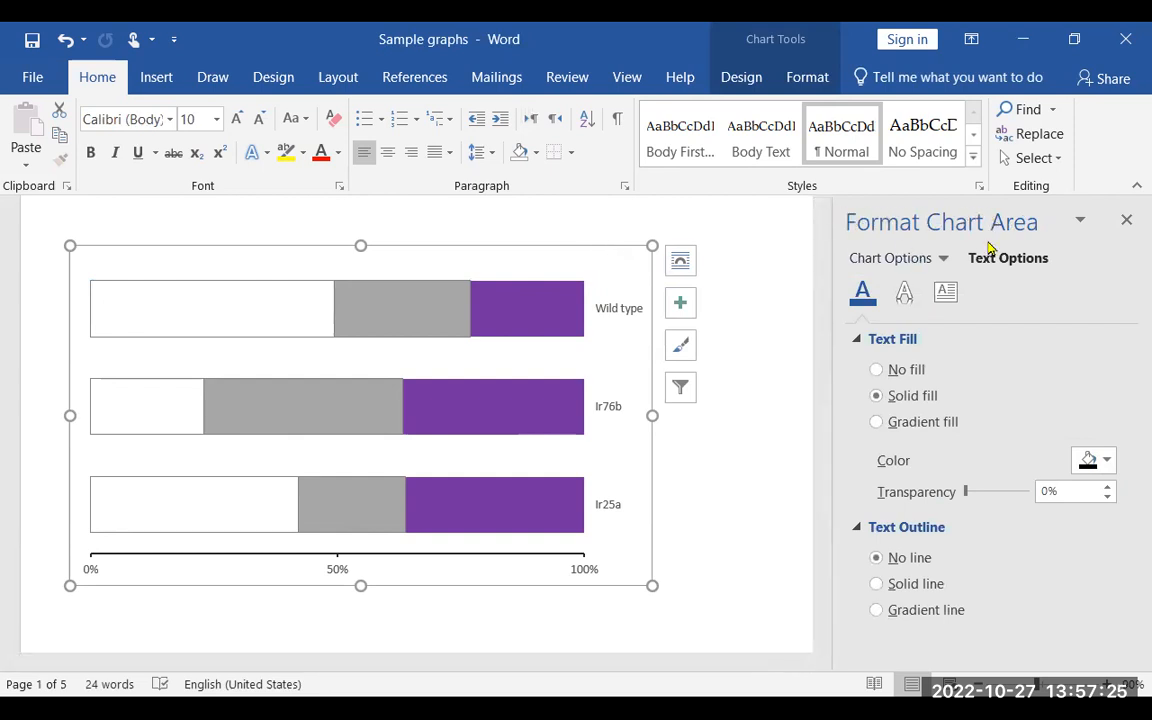
left_click(895, 258)
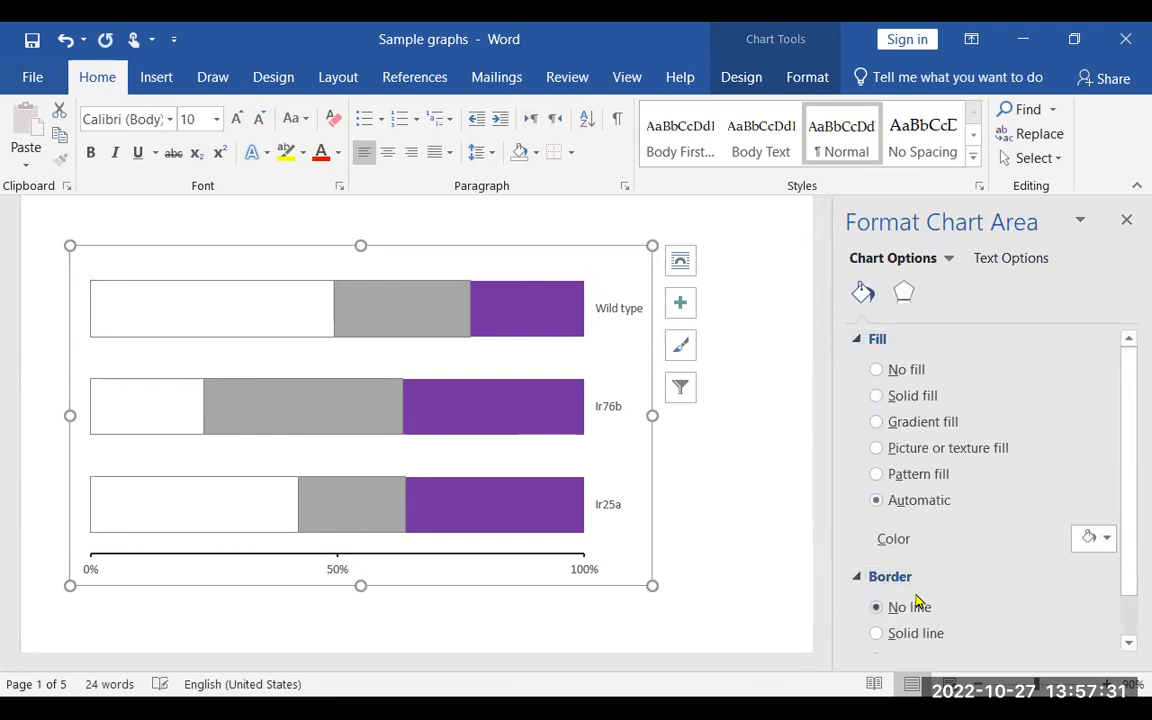
left_click(770, 523)
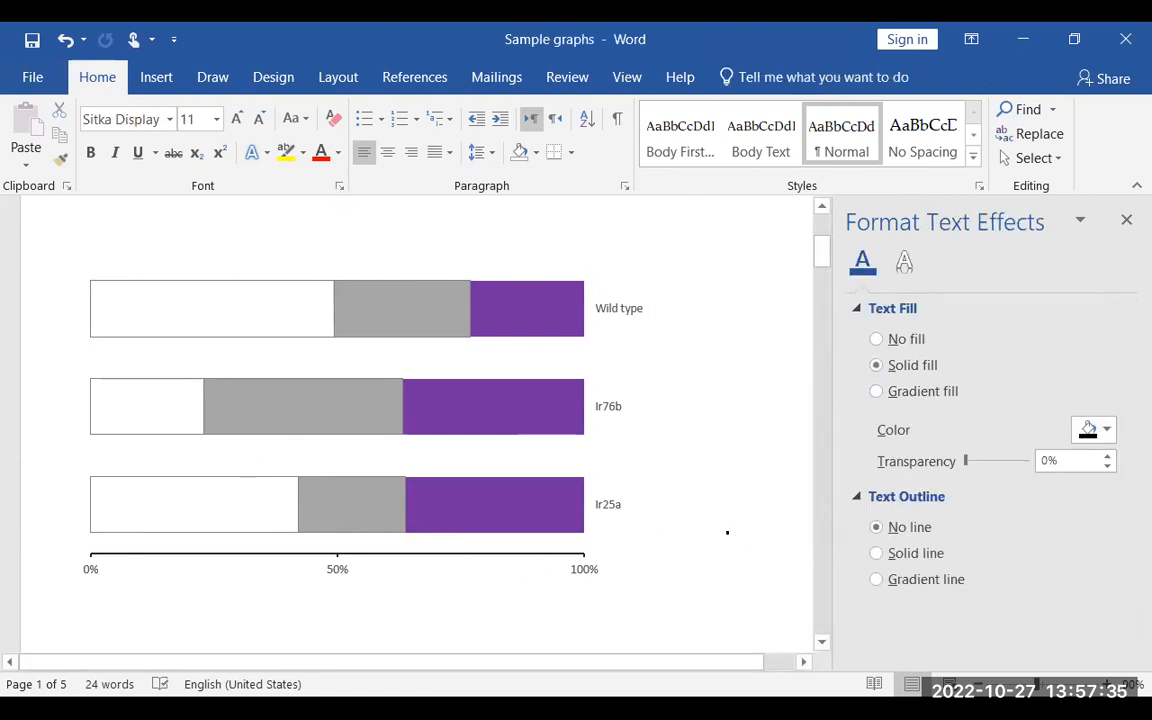
- Close the text effects formatting pane and add a primary horizontal axis title to the stacked bar chart
left_click(1126, 219)
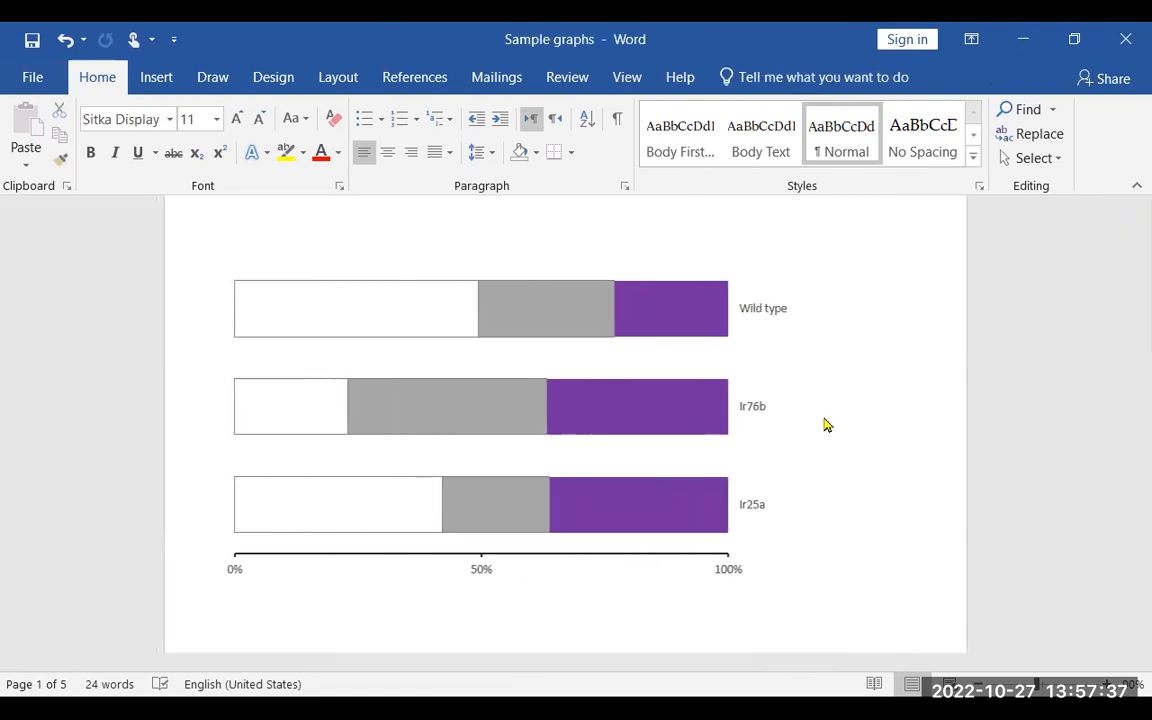
scroll(870, 478, "down", 5)
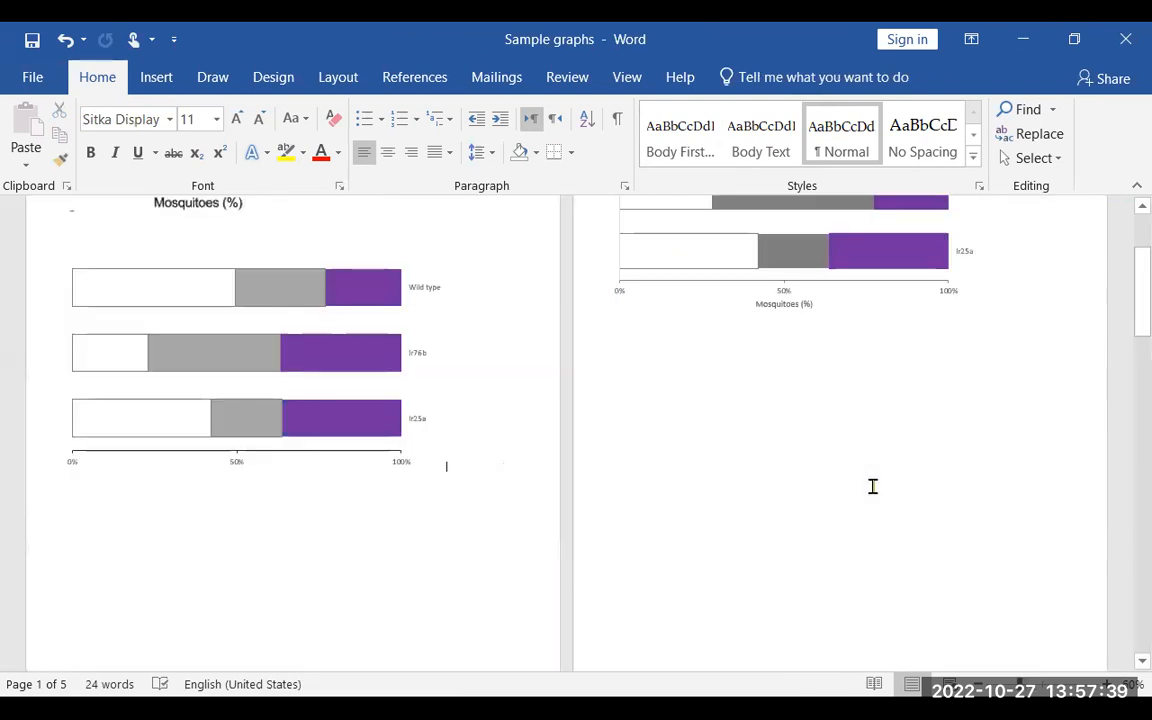
scroll(868, 486, "up", 3)
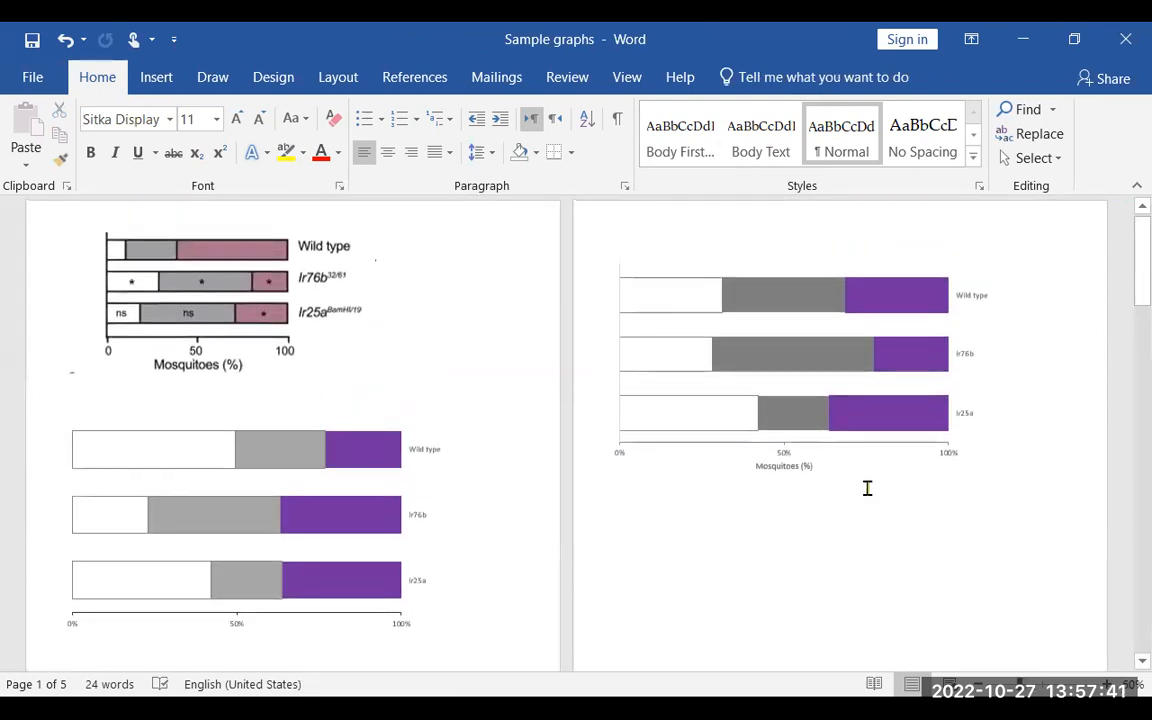
scroll(866, 488, "up", 5)
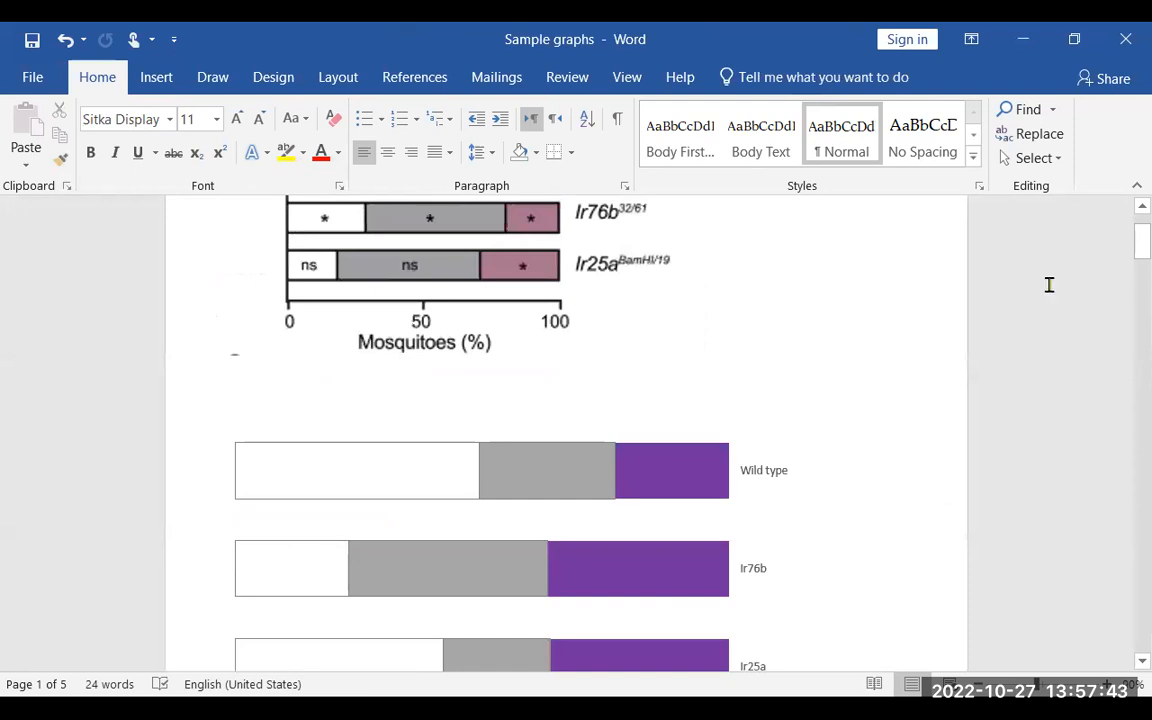
left_click(1136, 187)
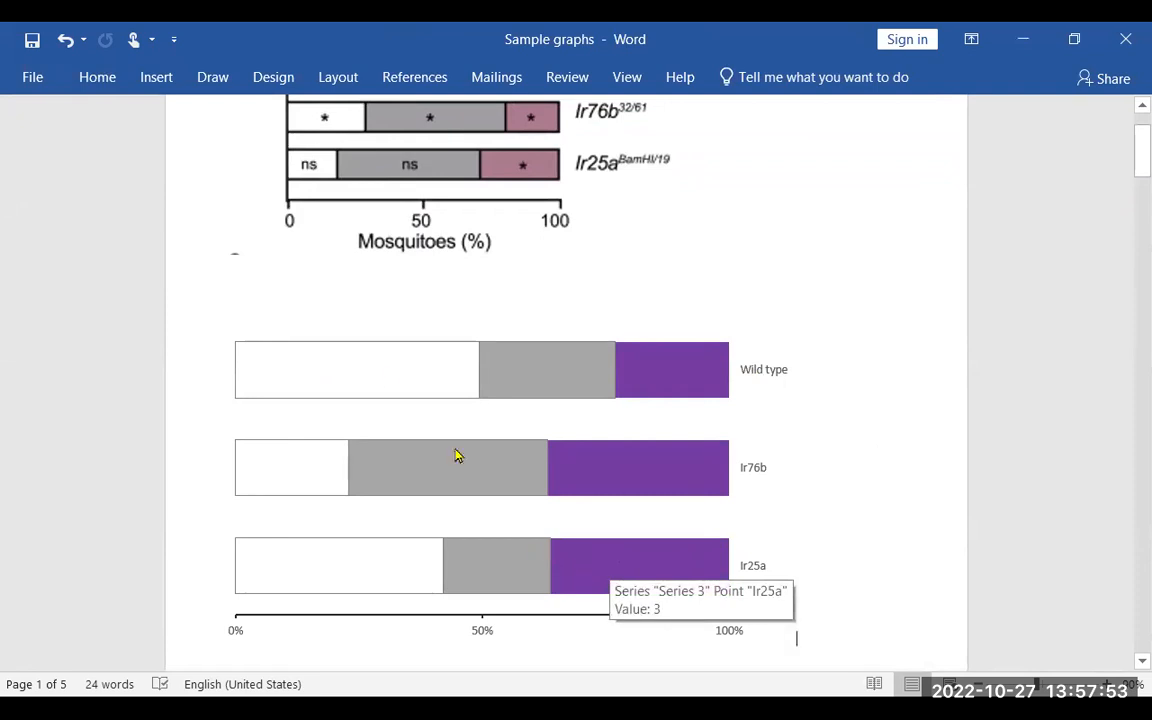
left_click(601, 503)
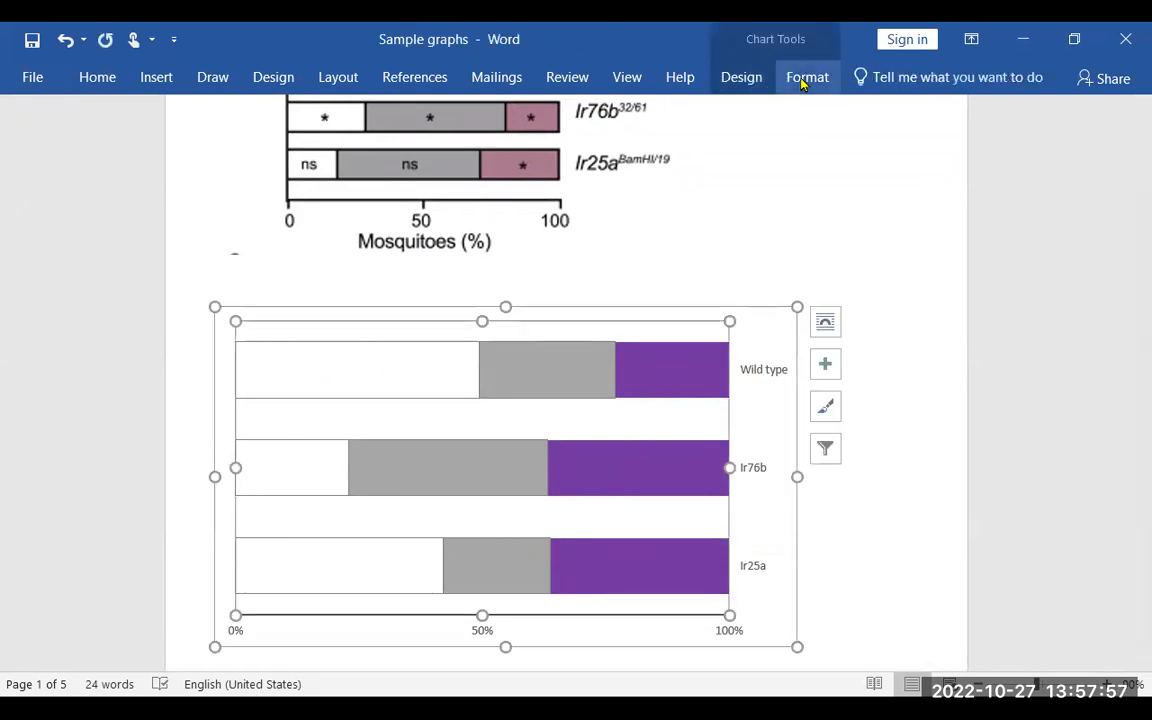
left_click(738, 78)
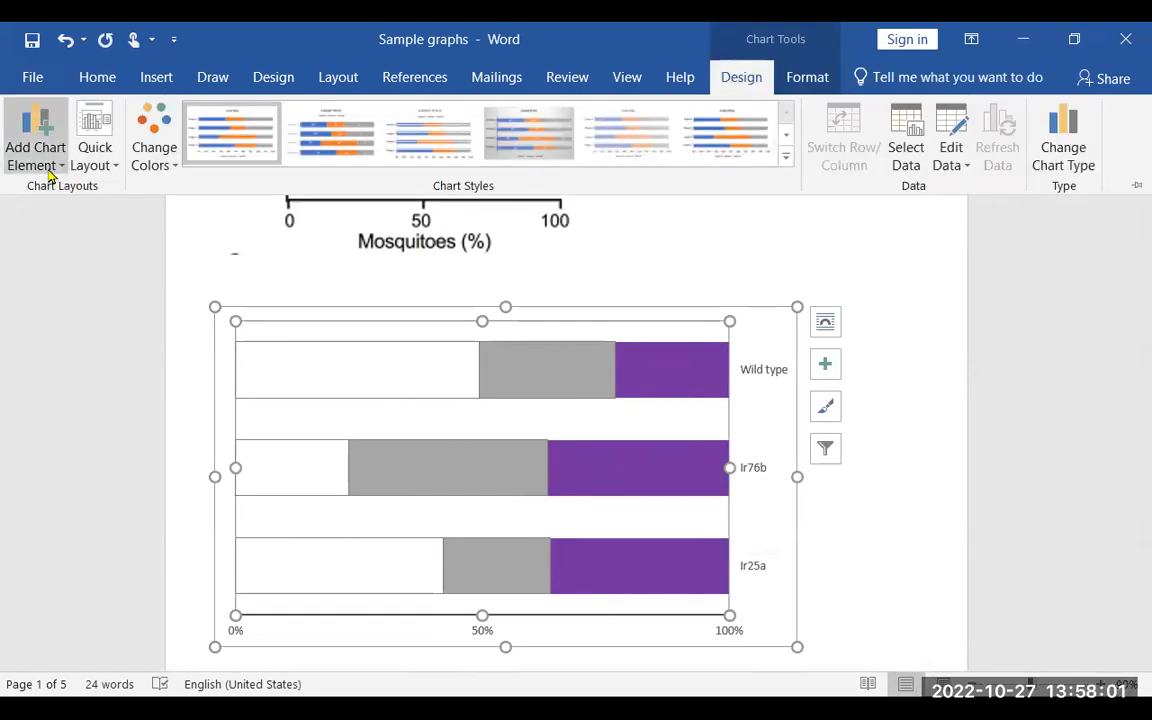
mouse_move(98, 218)
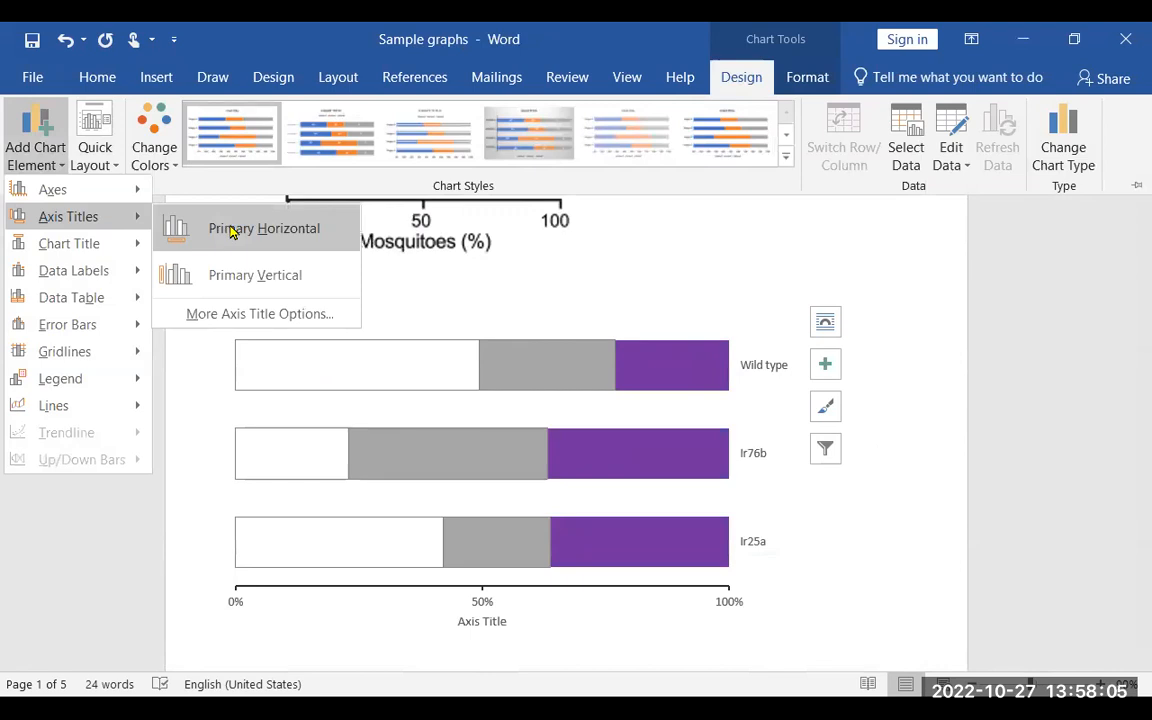
left_click(231, 229)
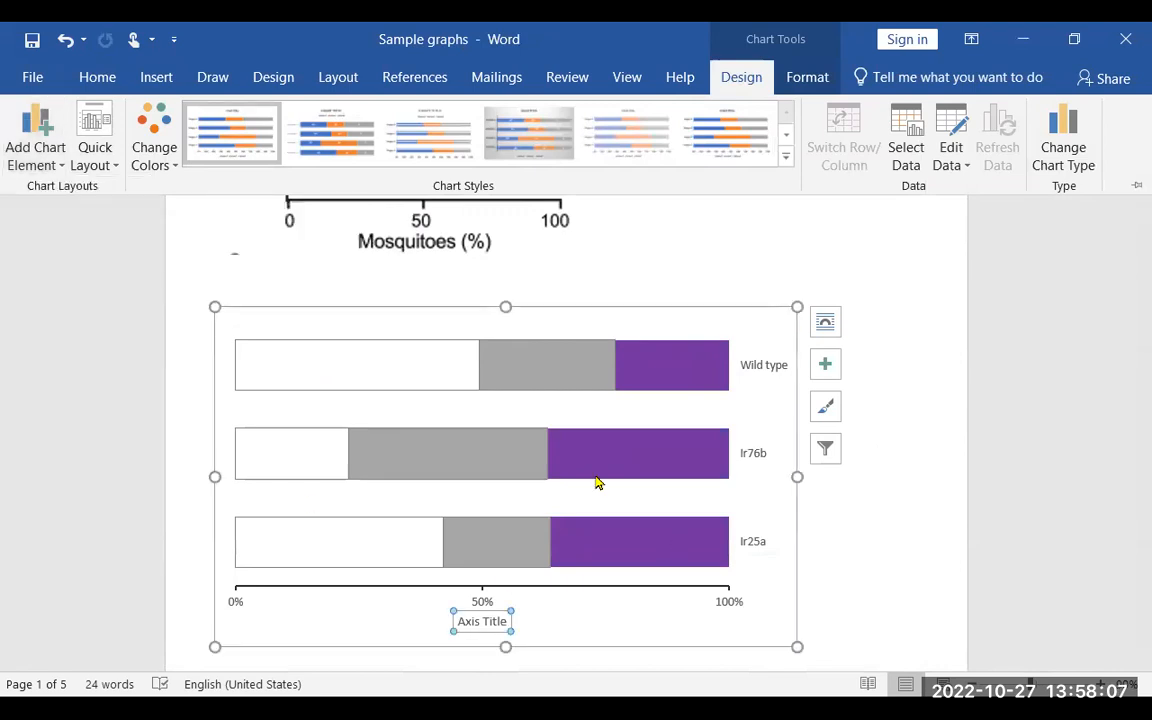
- Replace the horizontal axis title's placeholder text with "Mosquitoes (%)" and deselect the chart
key("ctrl+F1")
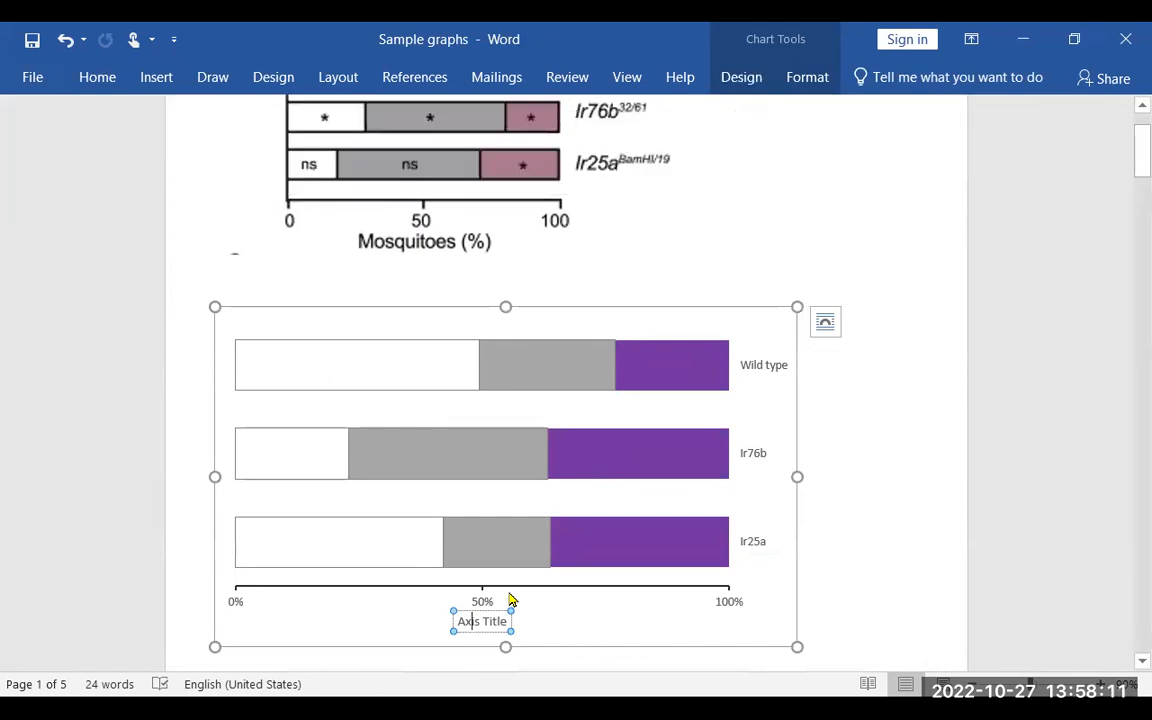
key("ctrl+a")
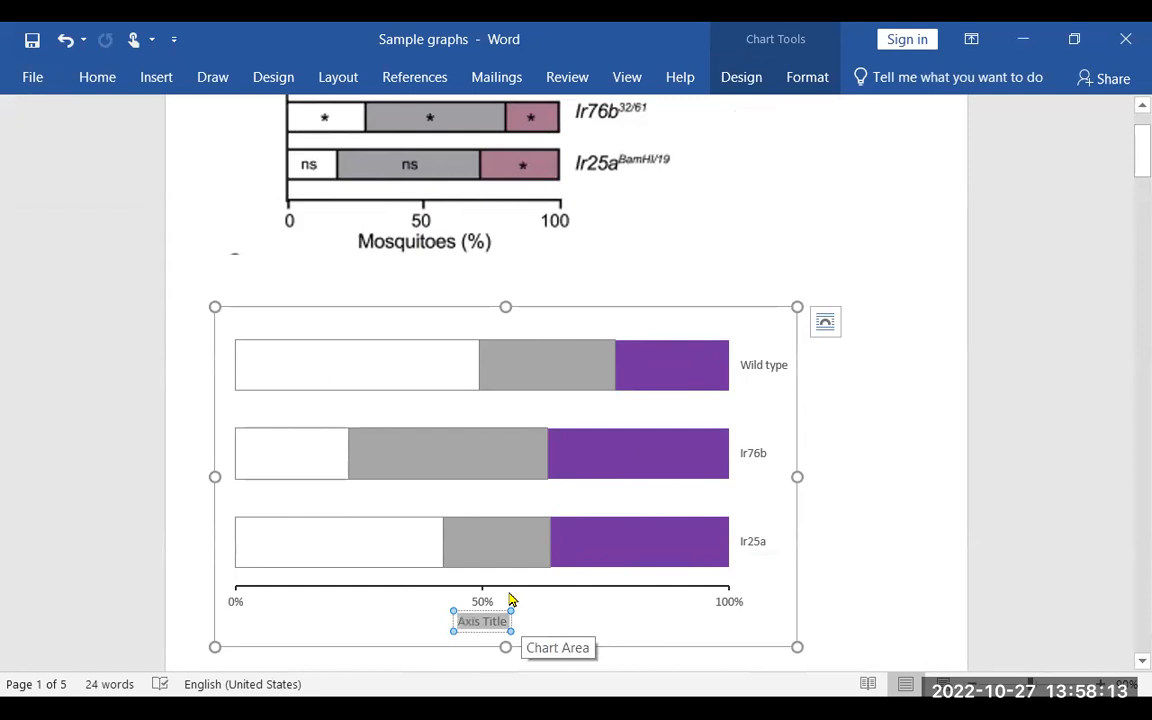
type("M")
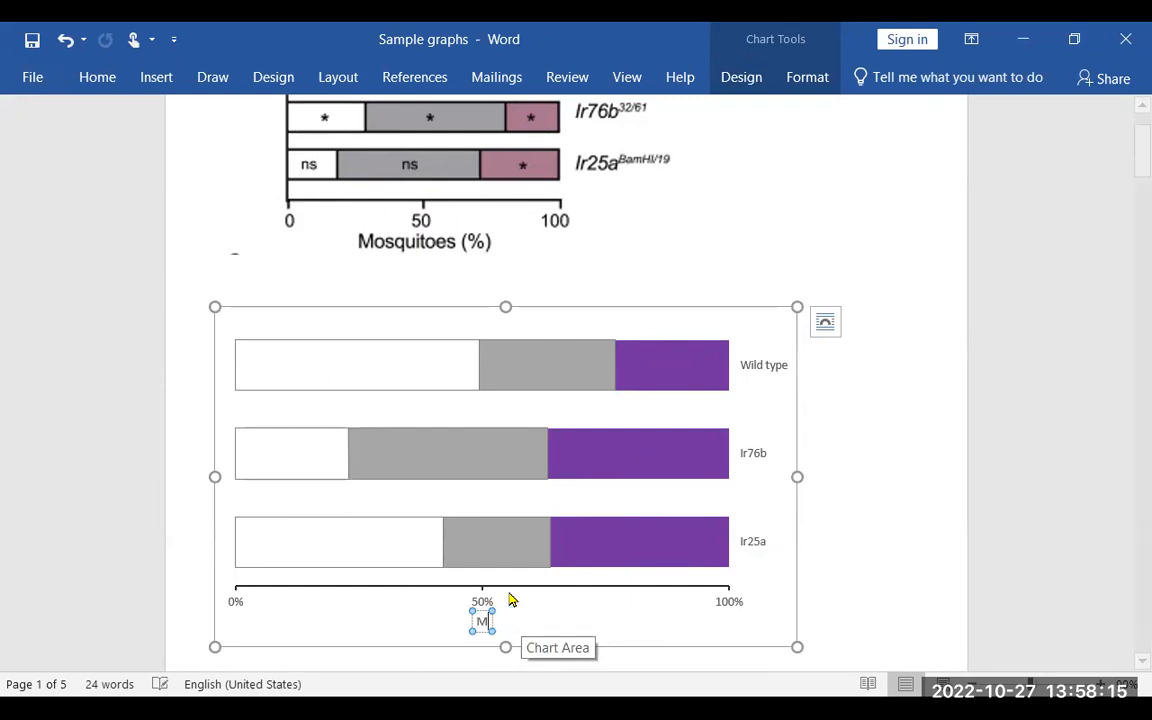
type("osquitoes")
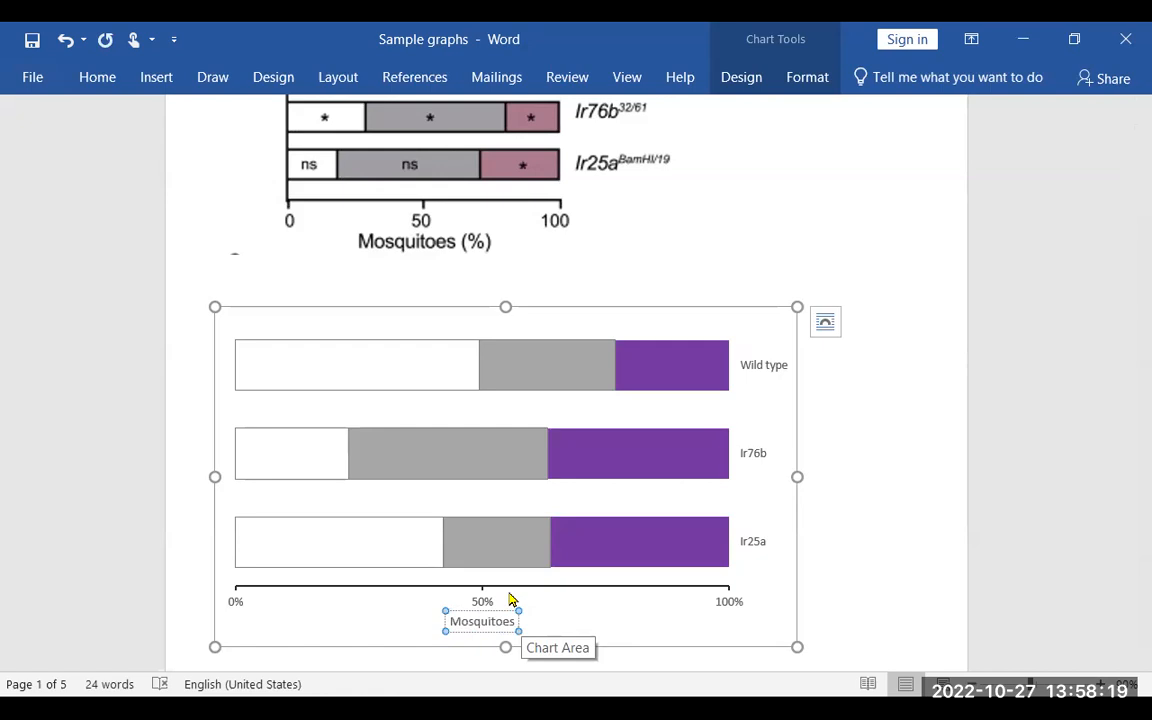
type(" ()")
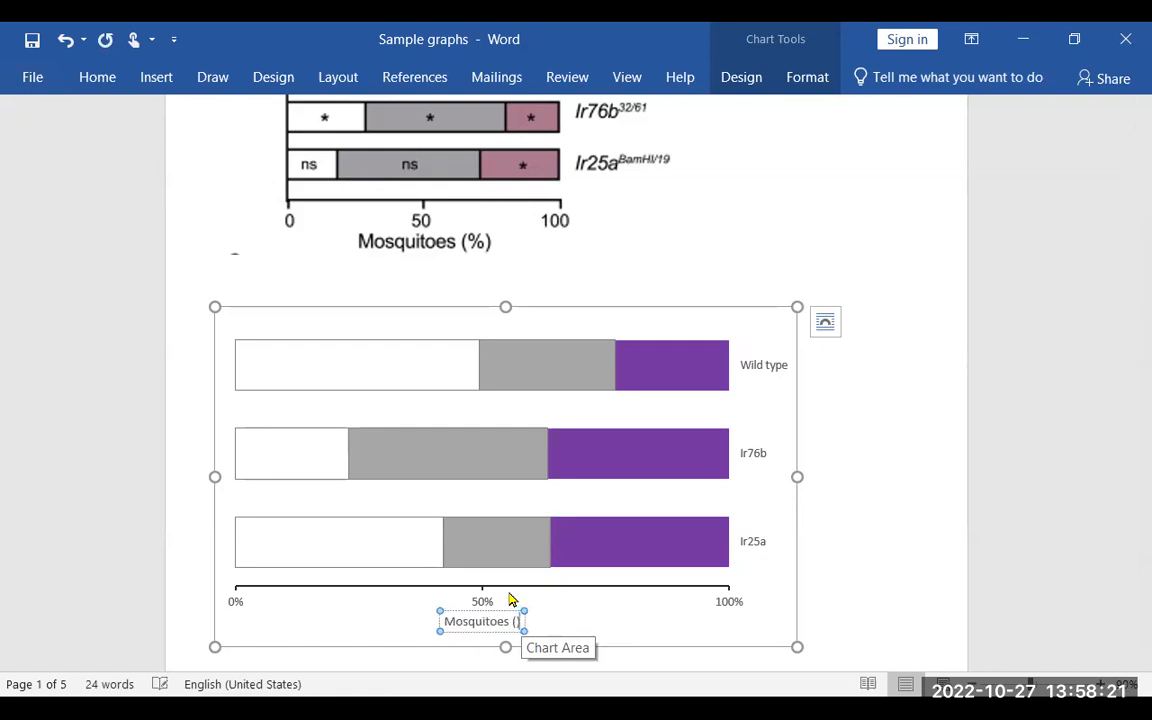
type("%")
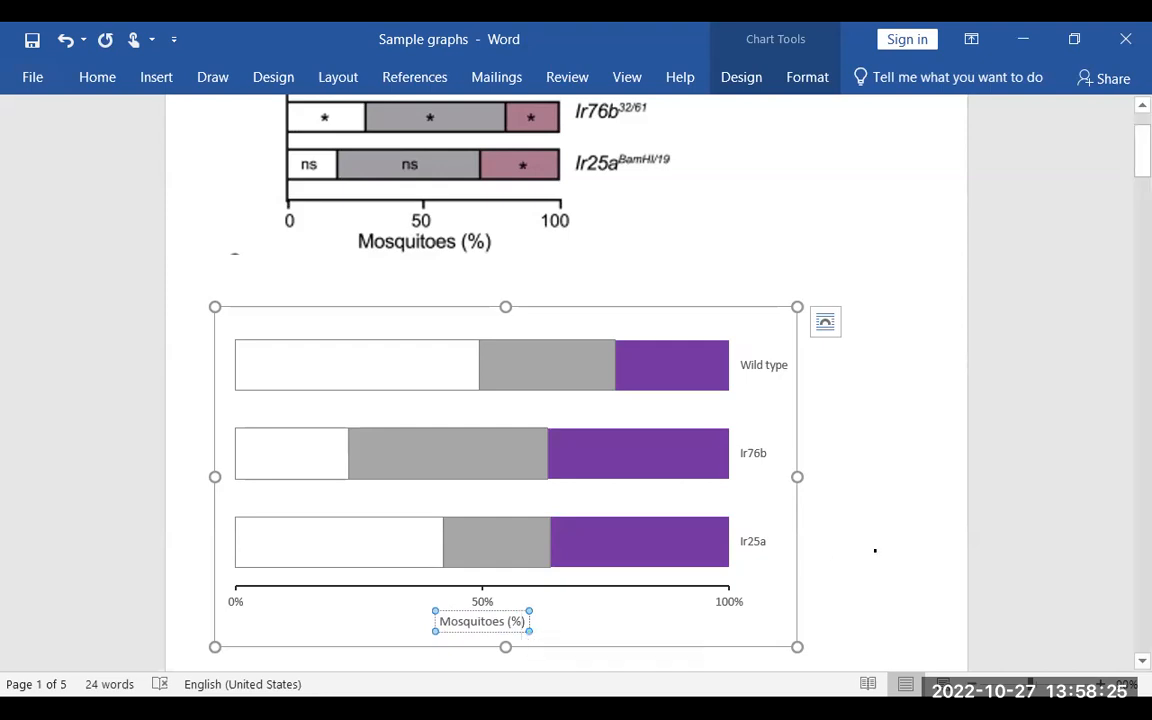
left_click(828, 542)
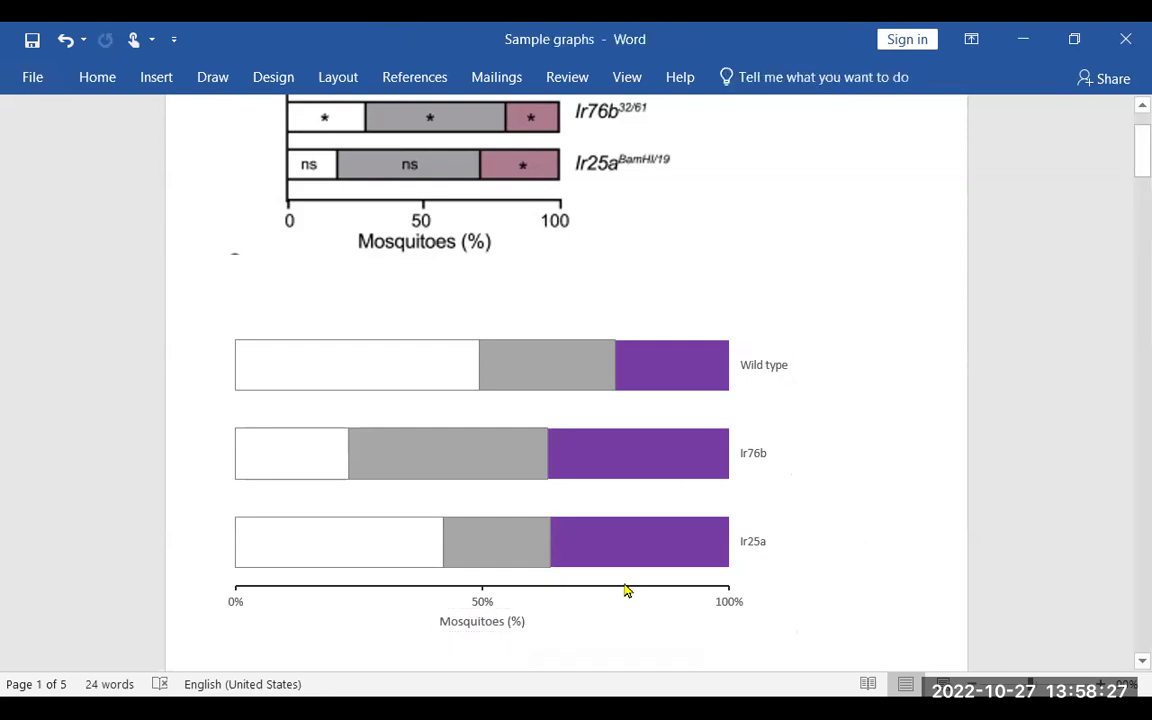
- Set the font colour of the horizontal axis's percentage labels to black and deselect the chart
left_click(624, 590)
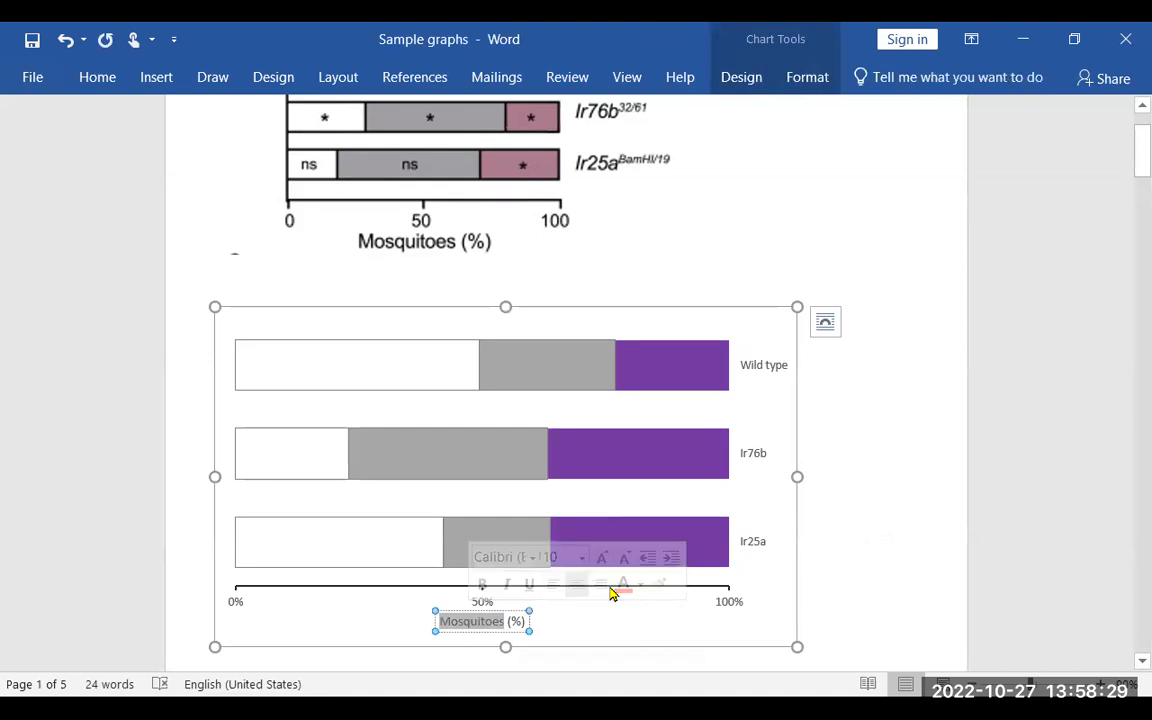
left_click(613, 594)
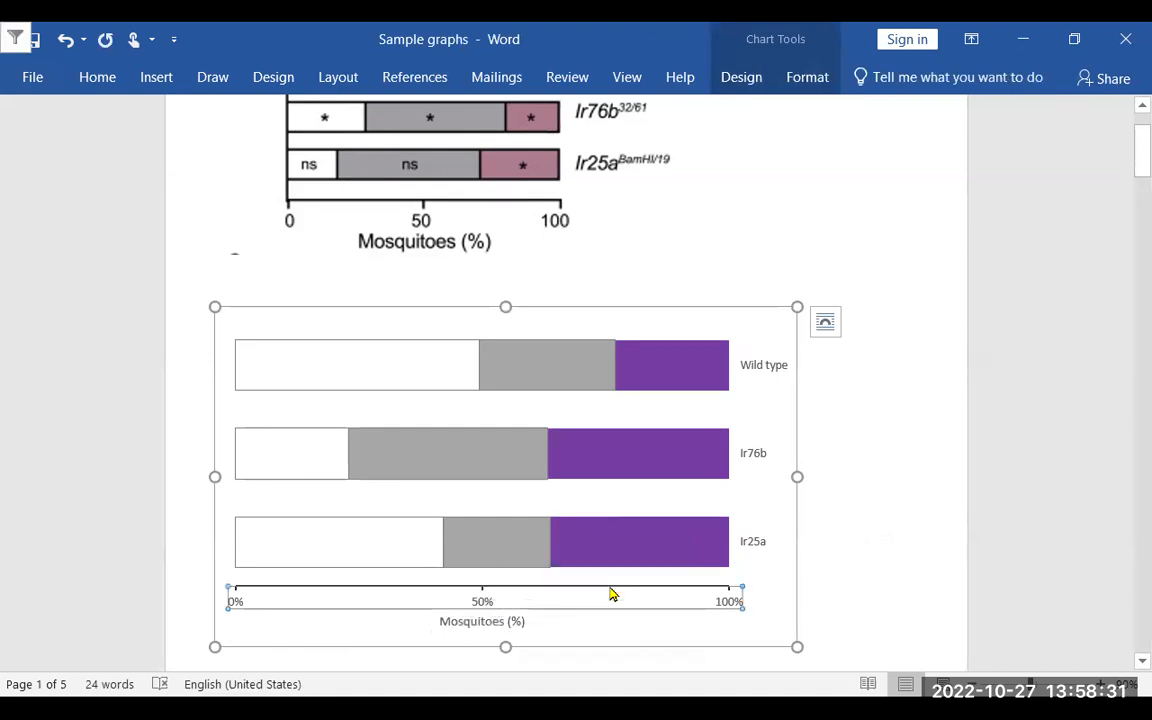
left_click(97, 80)
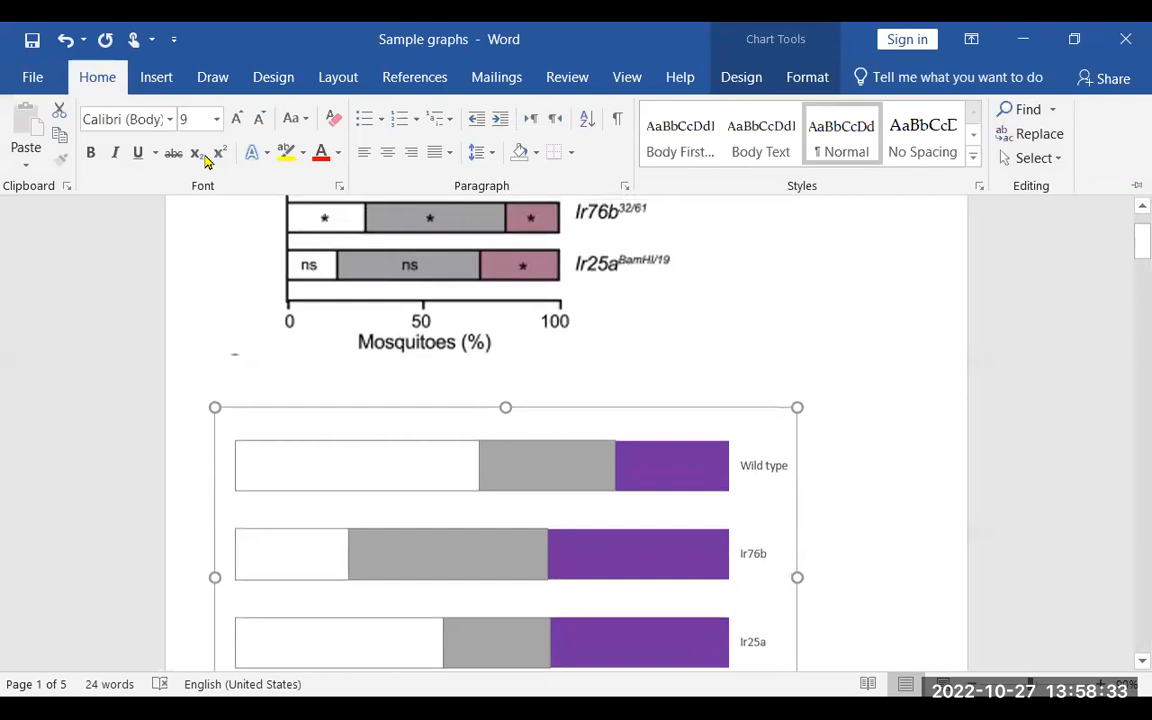
left_click(337, 153)
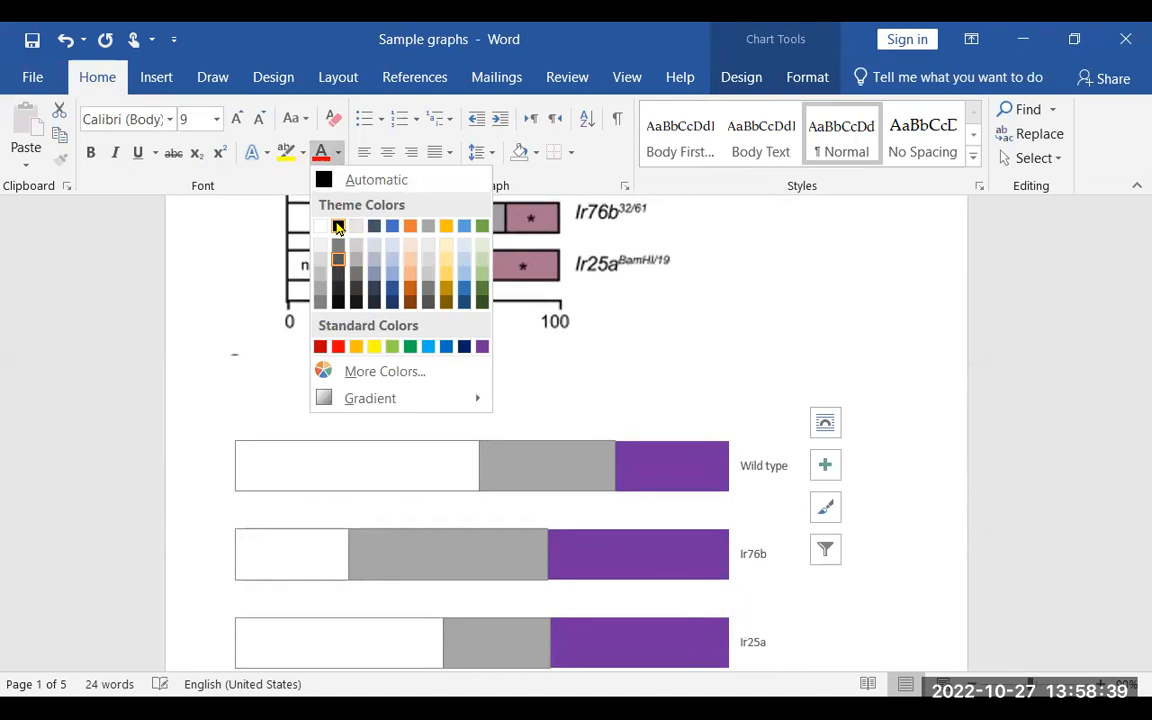
left_click(339, 228)
left_click(880, 453)
scroll(880, 453, "down", 2)
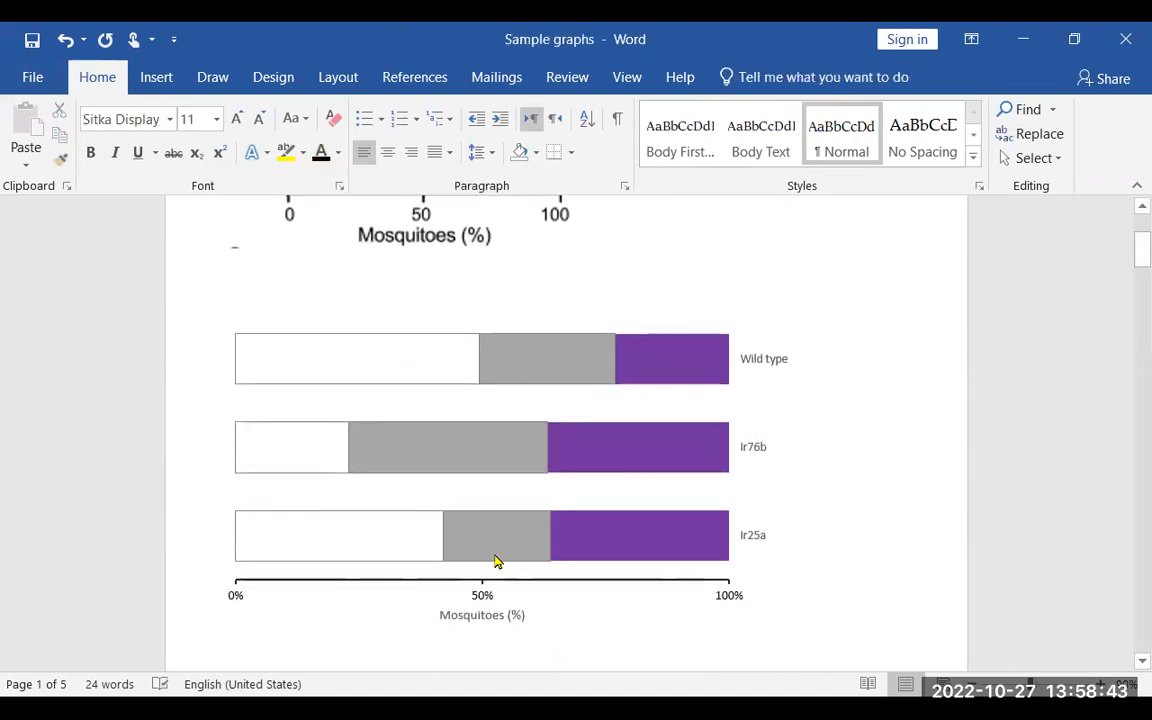
left_click(488, 613)
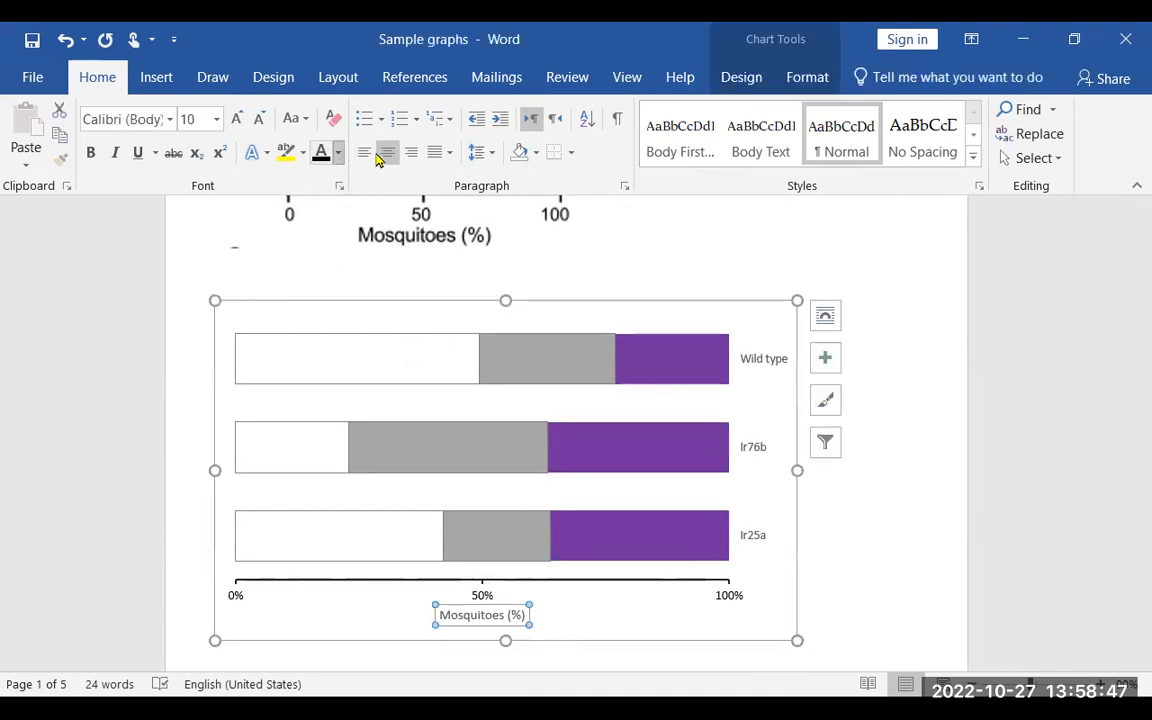
left_click(339, 153)
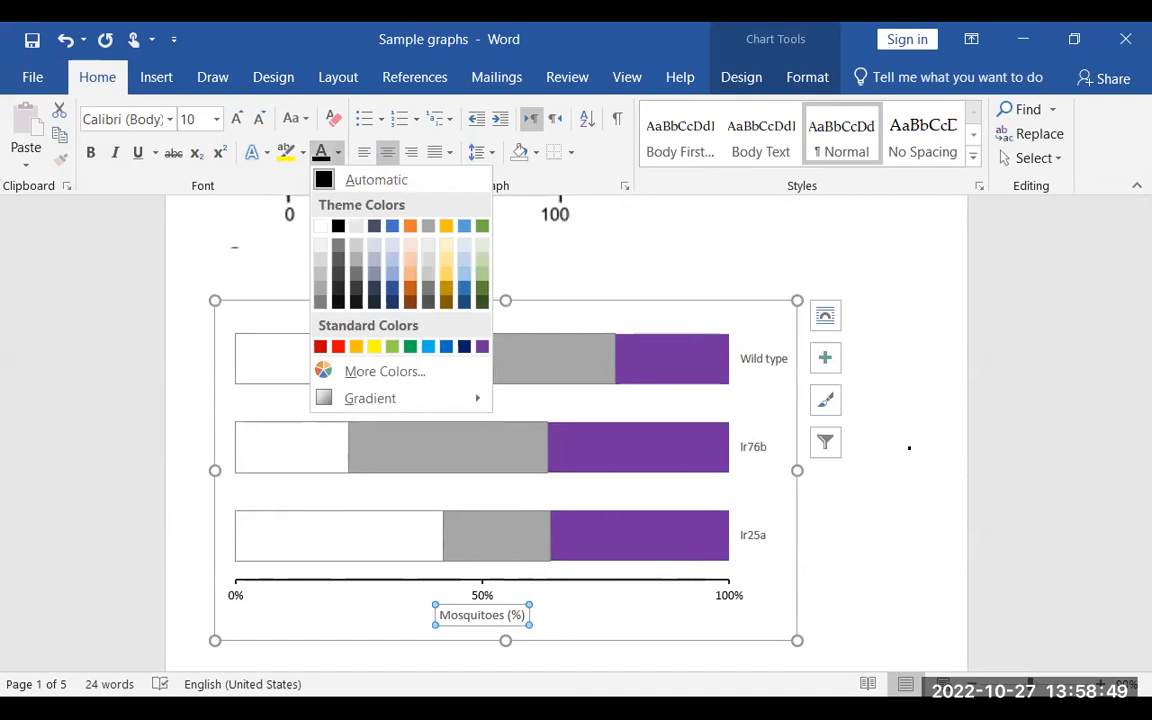
left_click(918, 507)
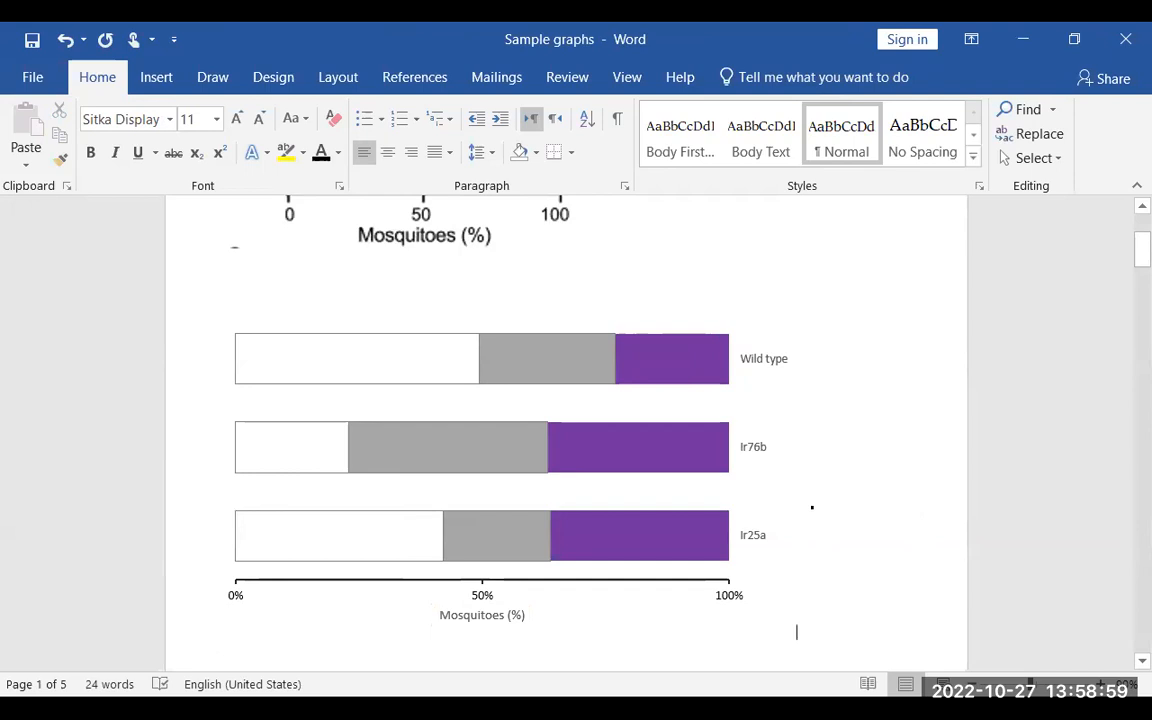
- Compare the recreated stacked bar chart with the sample mosquito graph above it, including bars, labels and axis title
scroll(790, 504, "up", 1)
scroll(792, 503, "down", 1)
scroll(790, 505, "up", 4)
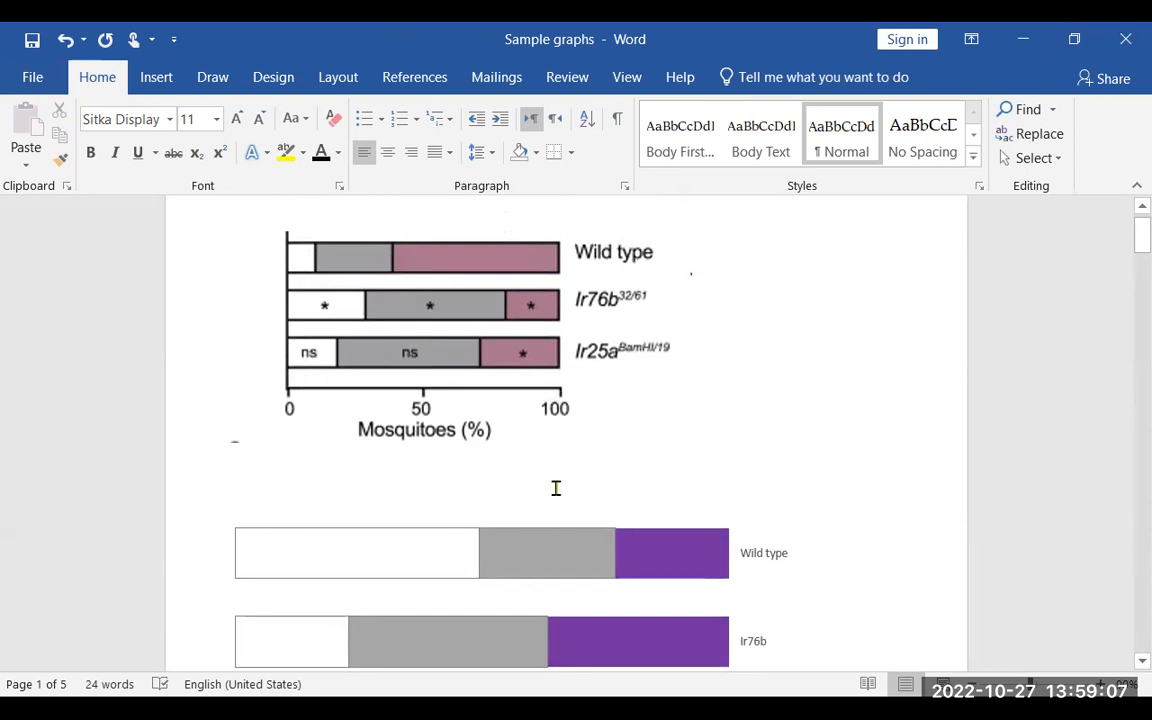
scroll(607, 506, "down", 1)
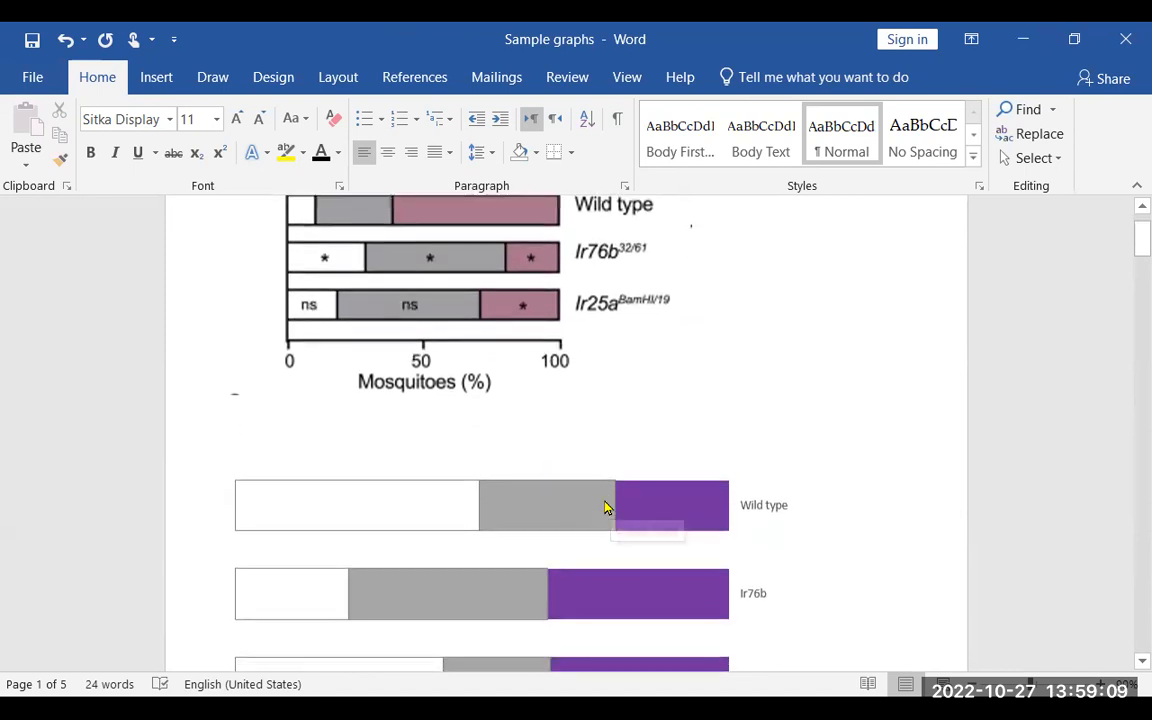
mouse_move(588, 492)
scroll(588, 492, "down", 1)
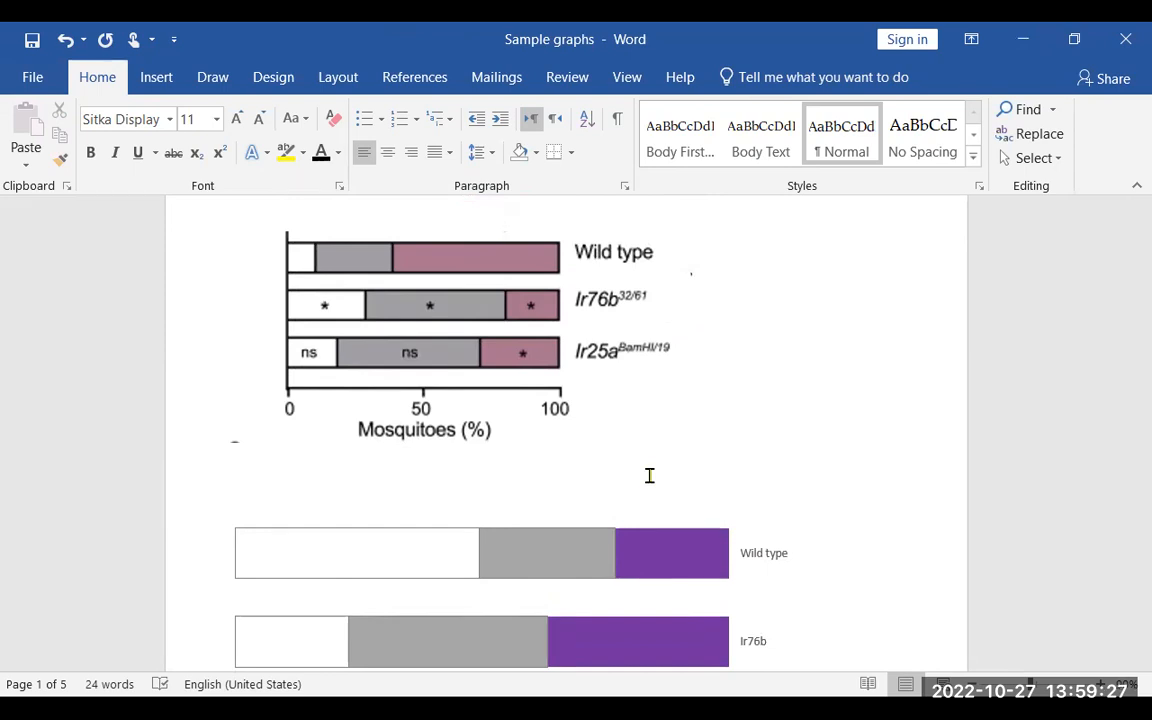
scroll(771, 440, "down", 2)
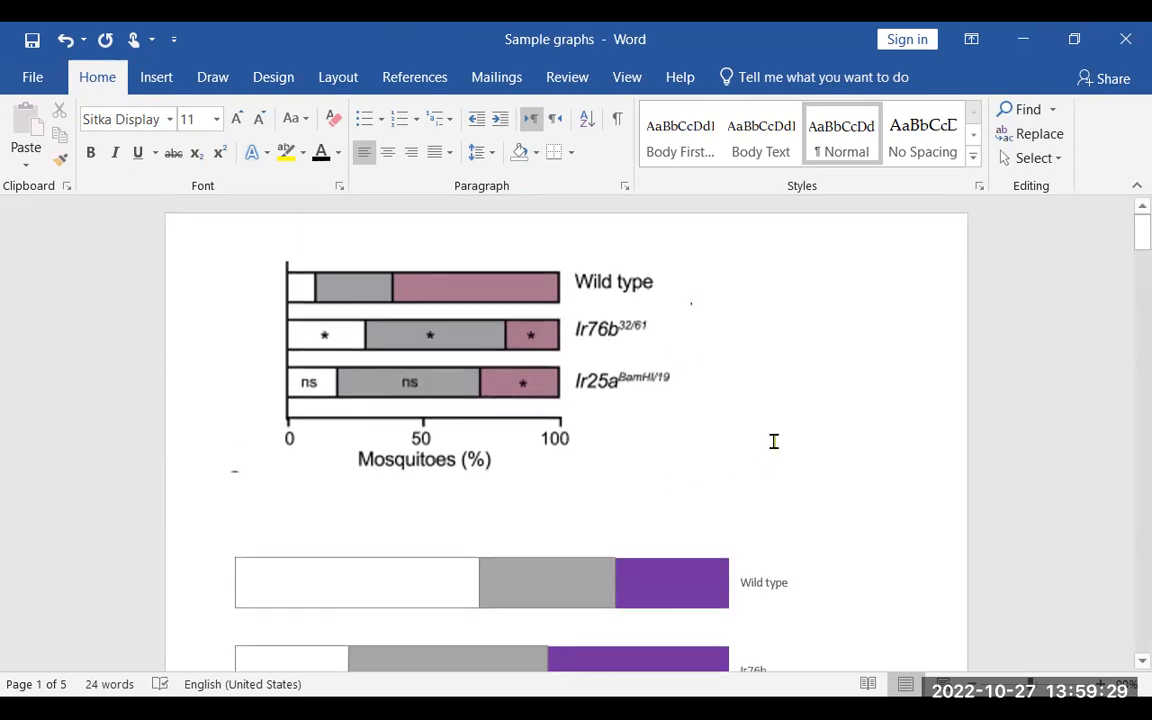
scroll(722, 460, "down", 3)
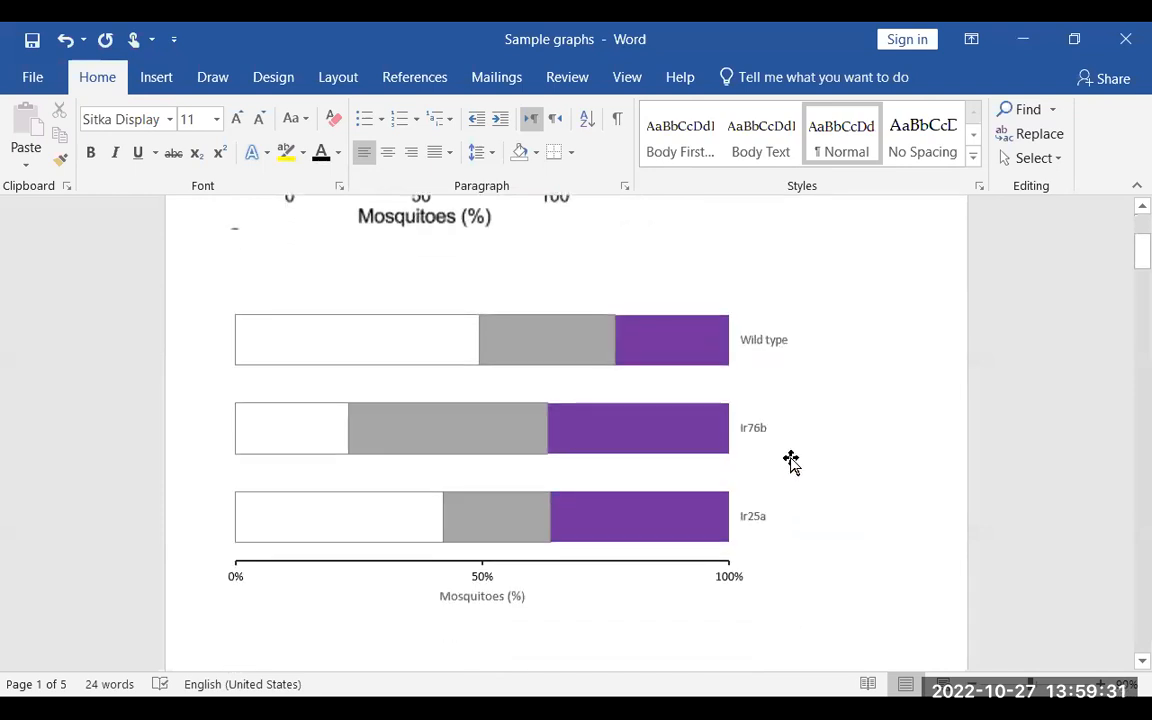
- Add a blank line below the sample incidence and prevalence graph on page 3
scroll(789, 463, "down", 3)
scroll(699, 452, "up", 2)
scroll(699, 447, "down", 8)
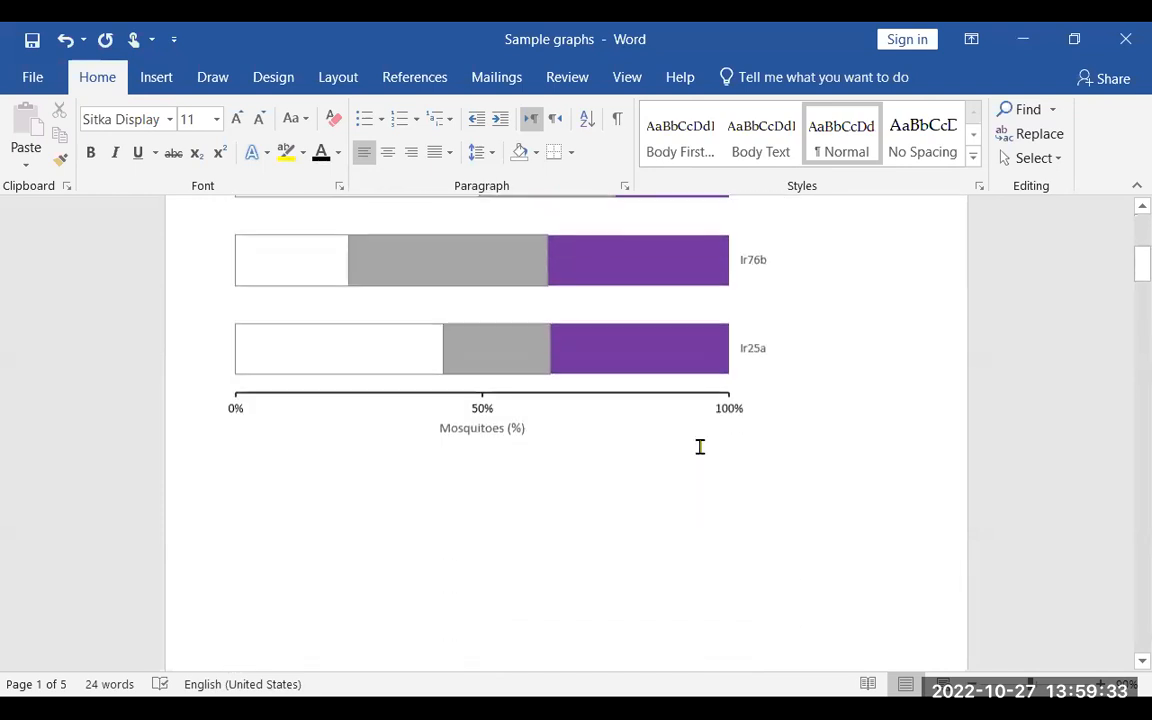
scroll(700, 438, "down", 14)
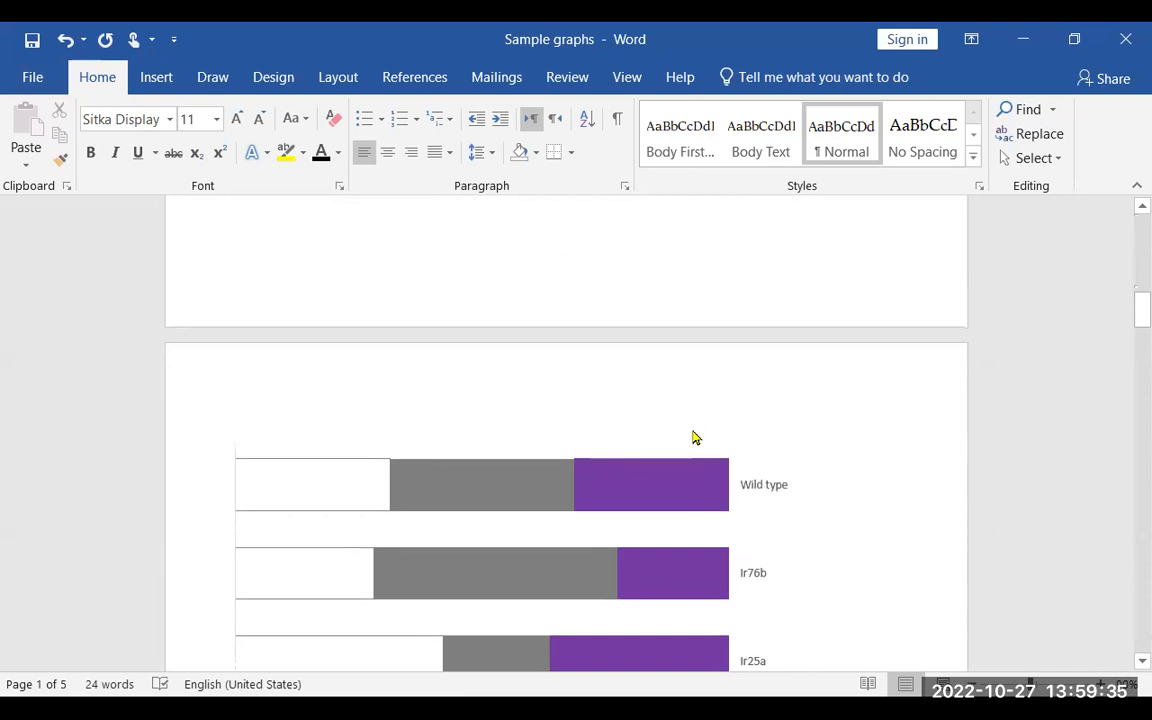
scroll(746, 410, "down", 15)
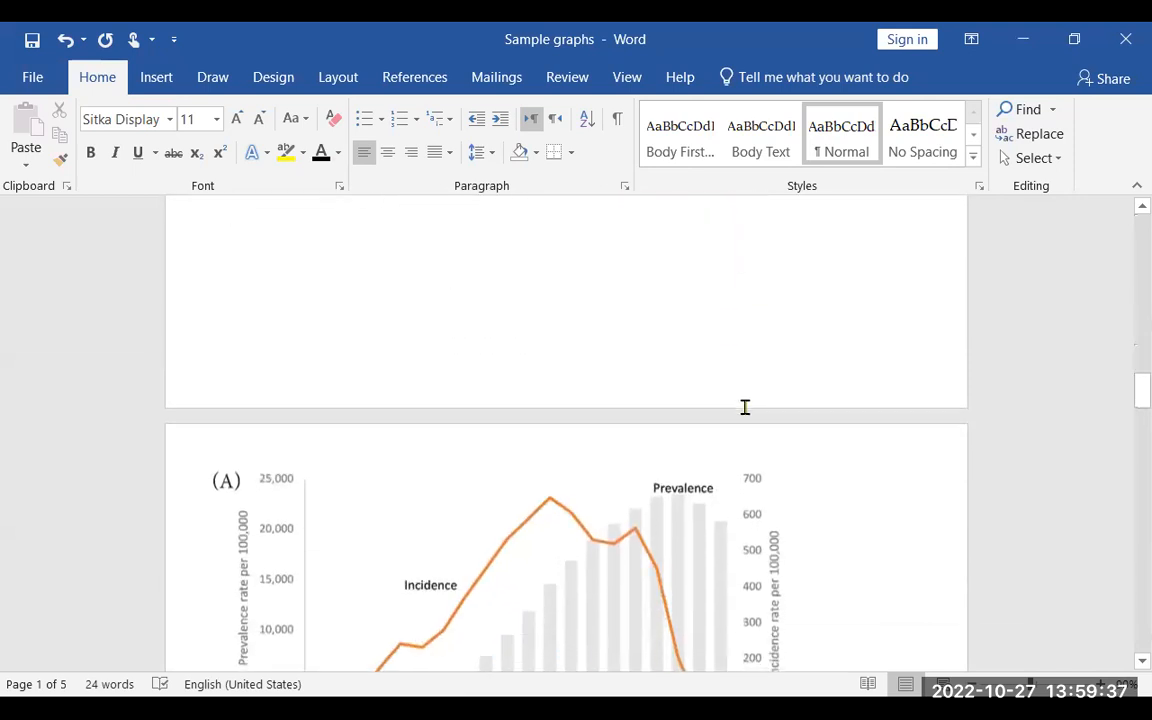
scroll(746, 410, "down", 2)
scroll(733, 411, "up", 1)
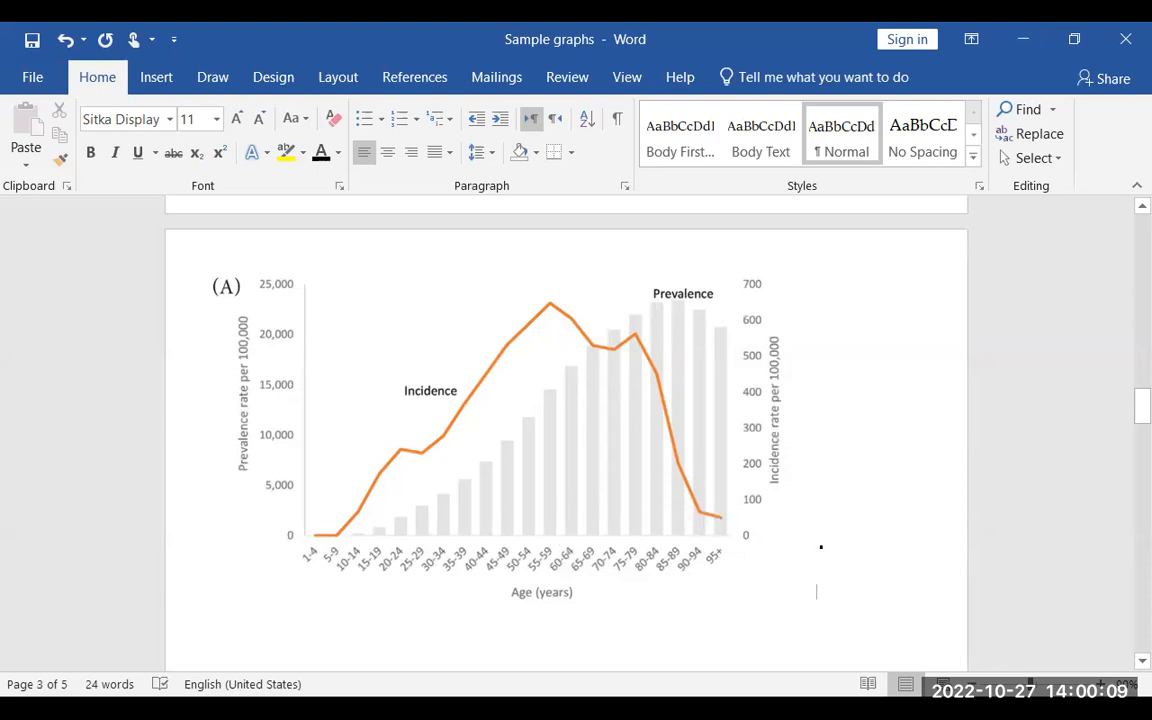
key("Return")
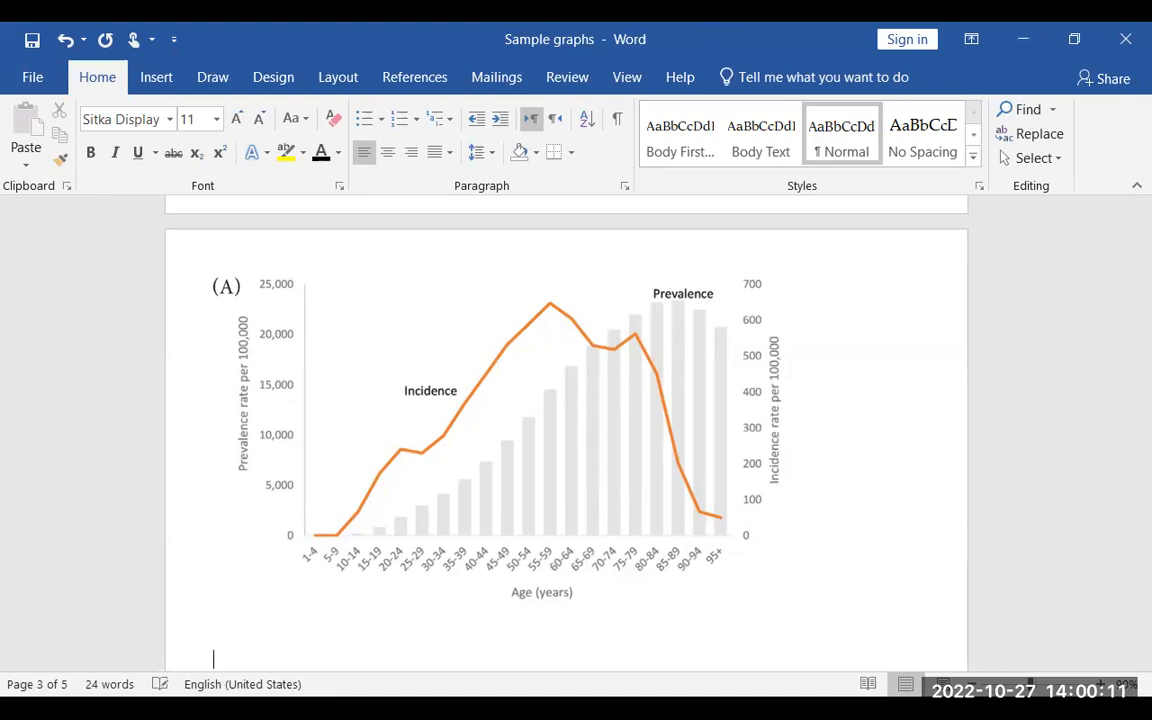
- Set up a new combo chart with Series1 as a clustered column and Series2 and Series3 as lines
left_click(158, 80)
left_click(347, 112)
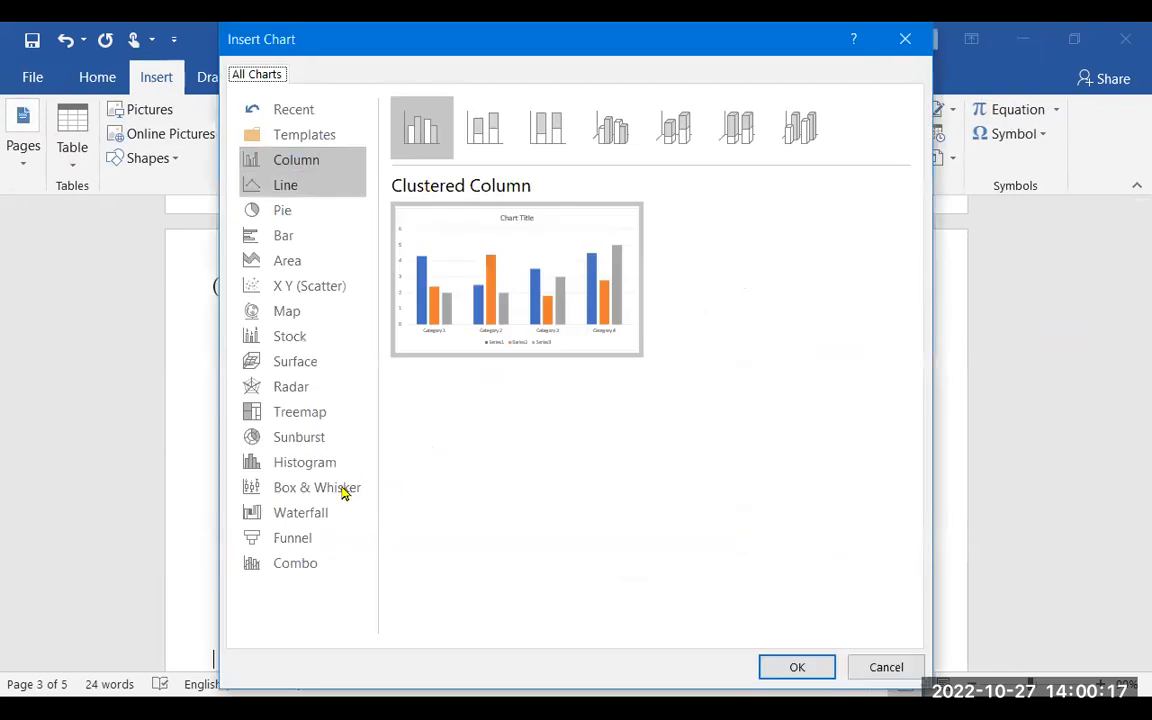
left_click(304, 563)
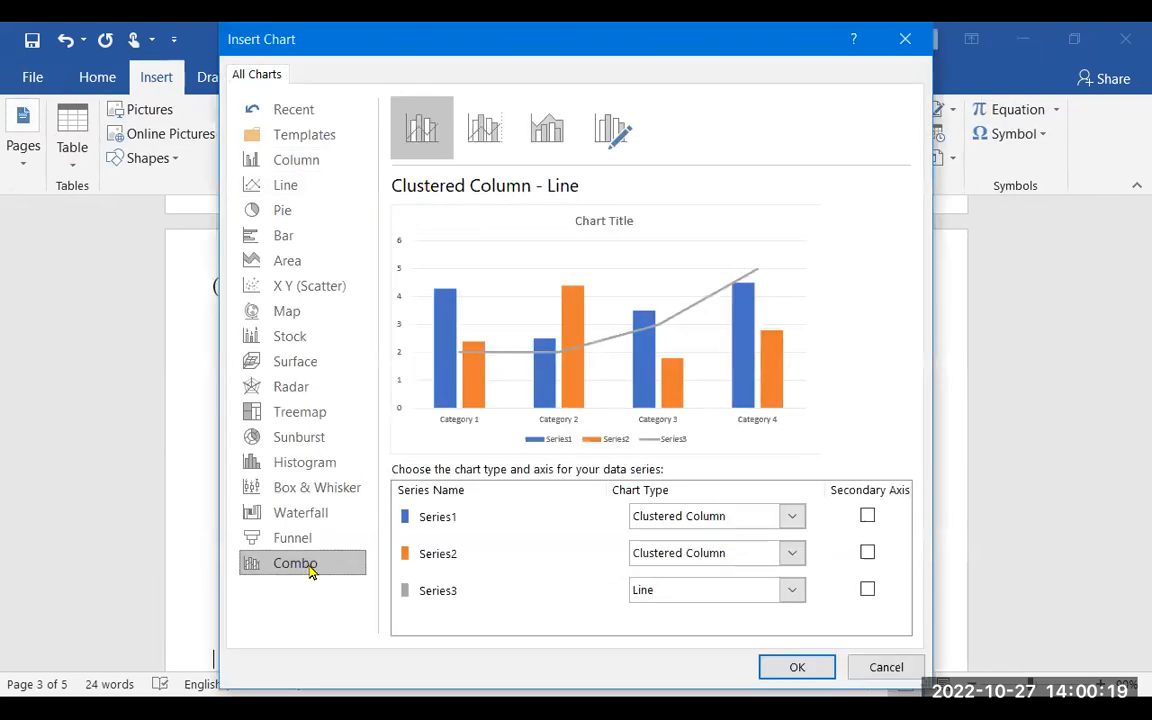
left_click(713, 518)
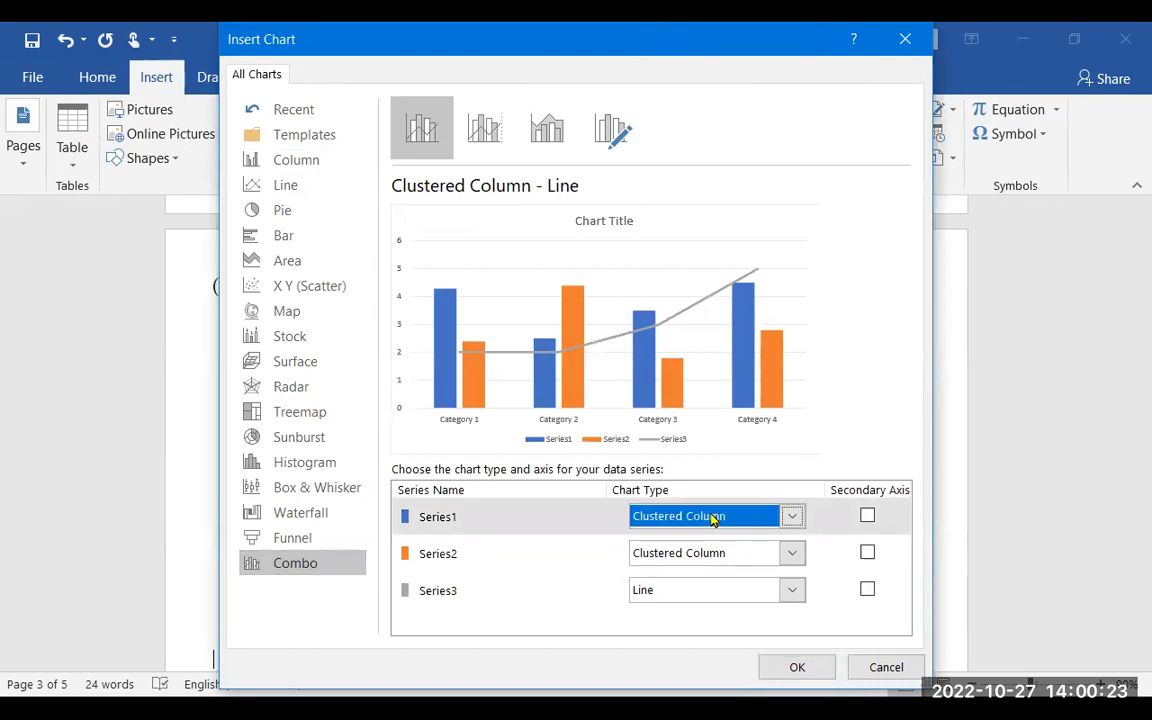
left_click(730, 562)
left_click(730, 562)
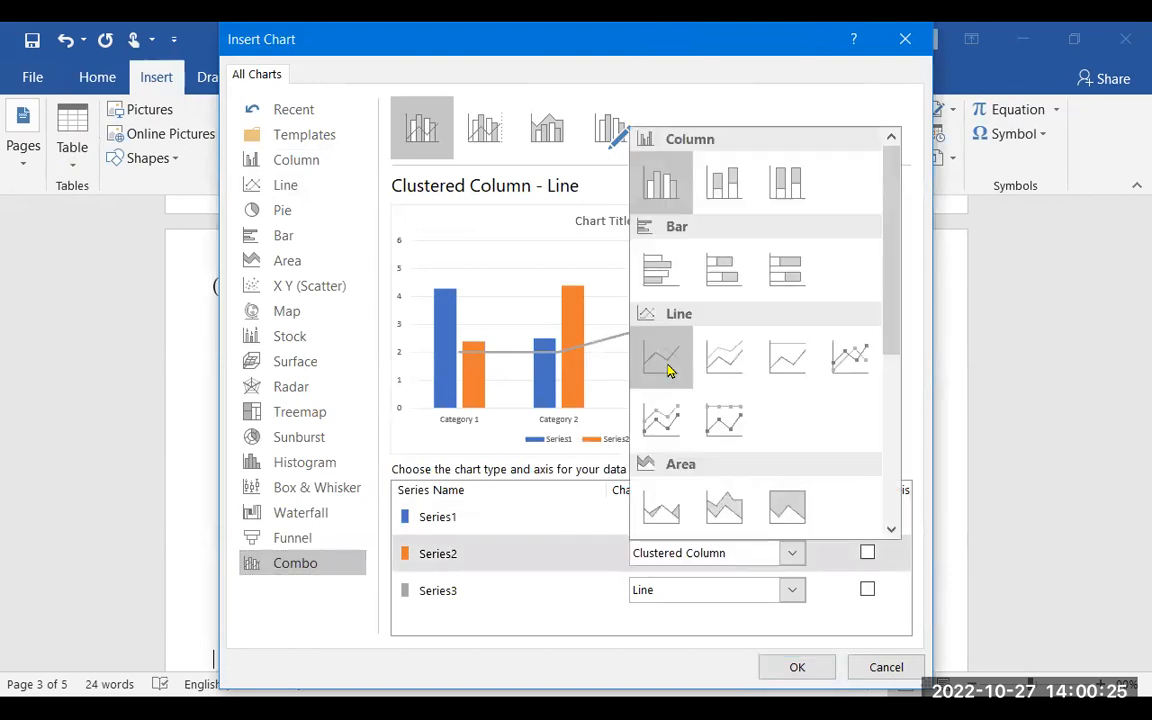
left_click(666, 362)
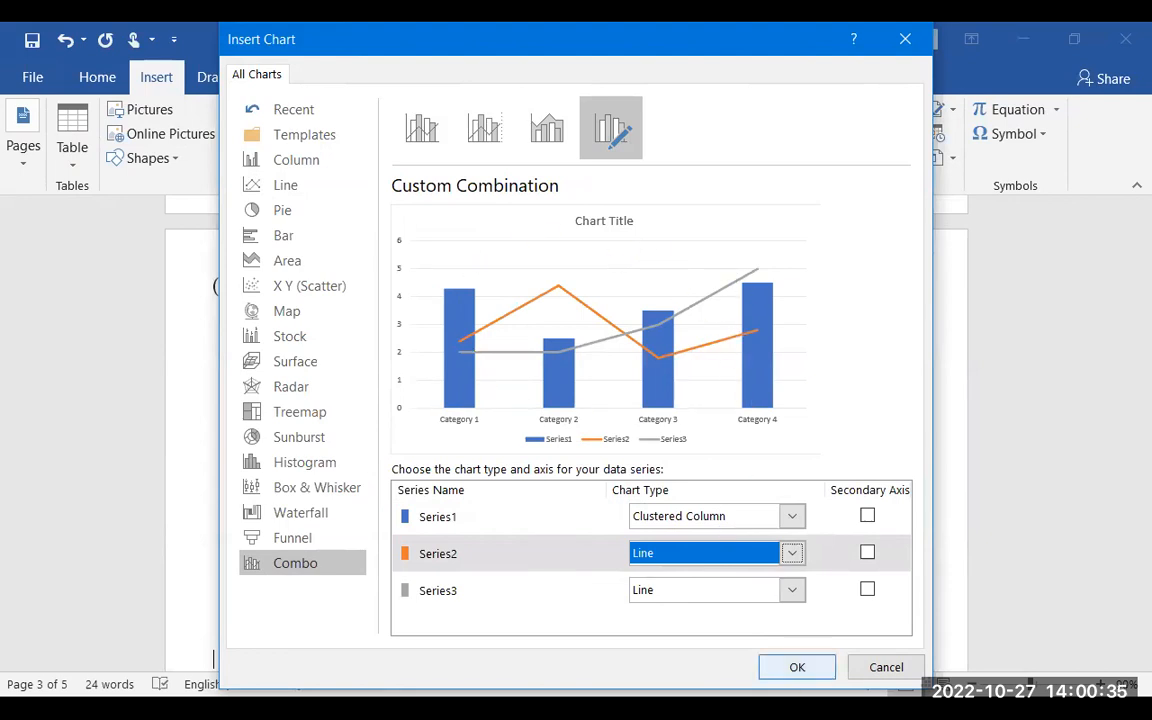
- Insert the custom combination chart, limit its data range to Series 1 and Series 2, and close the data sheet
left_click(797, 667)
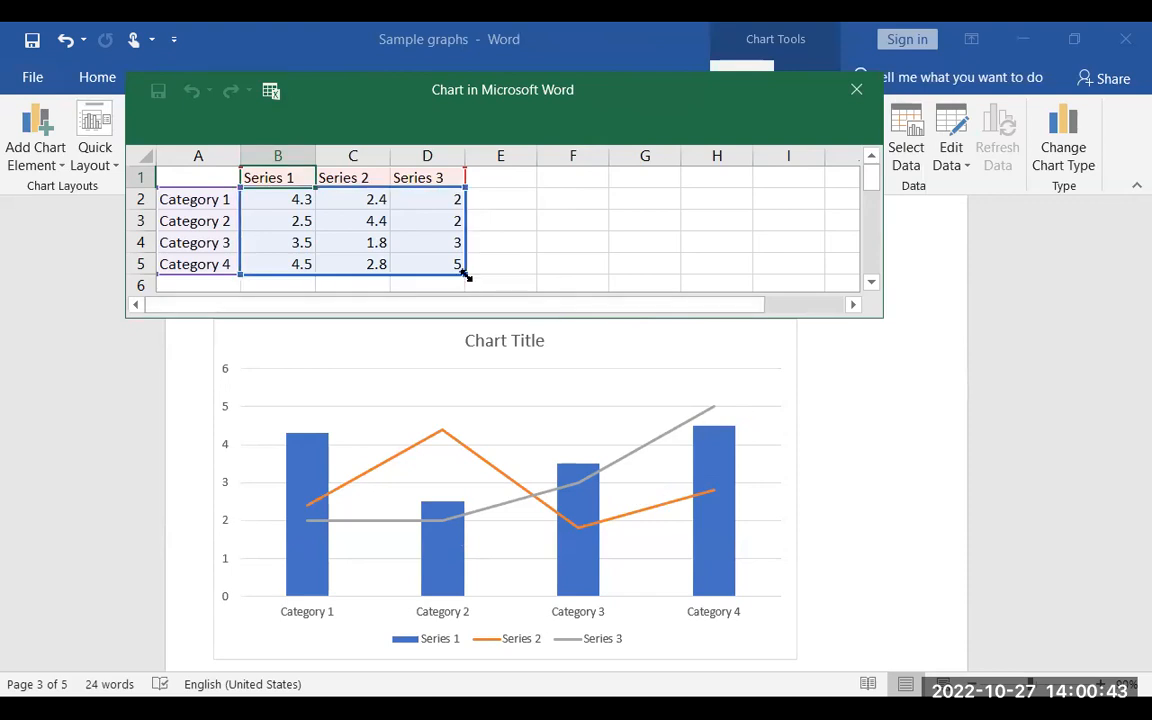
left_click_drag(466, 273, 390, 274)
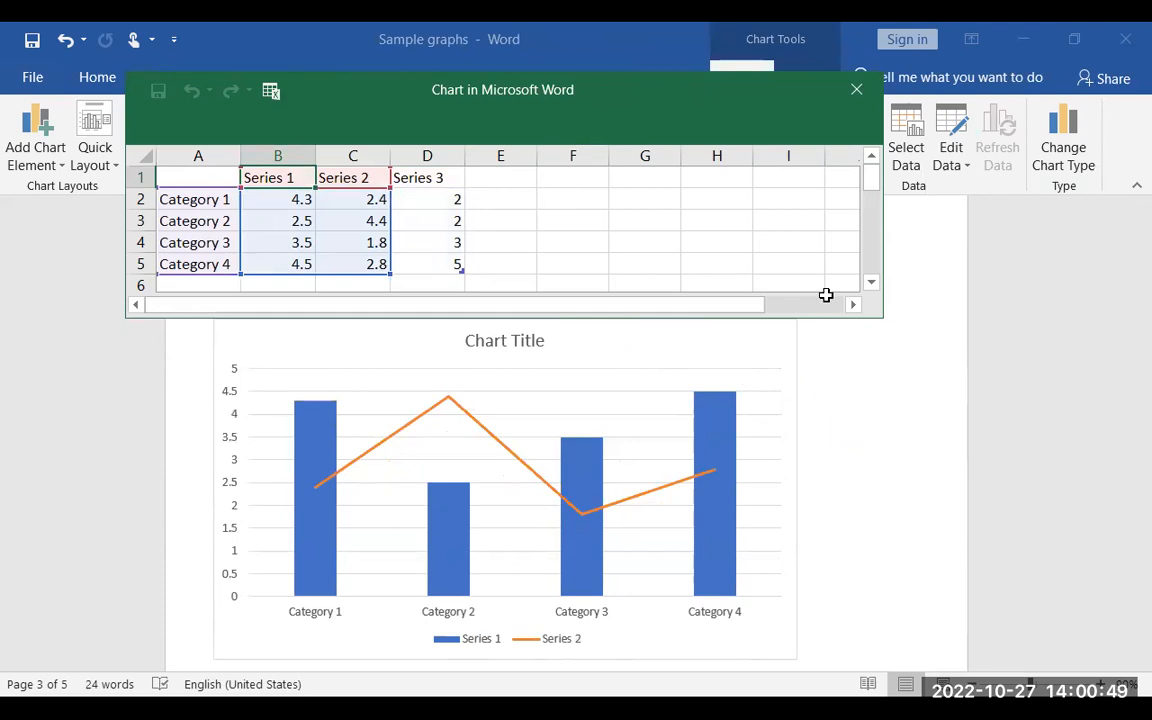
left_click(846, 92)
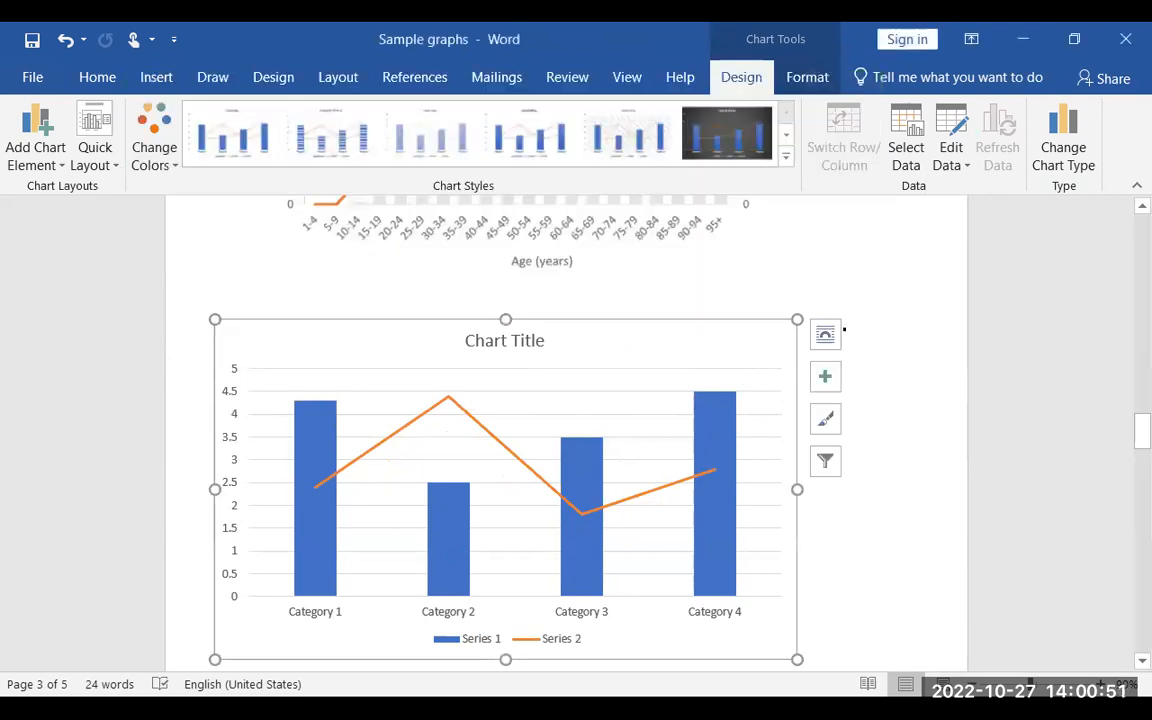
- Add error bars to the Series 1 columns and set their error amount to Custom
left_click(317, 444)
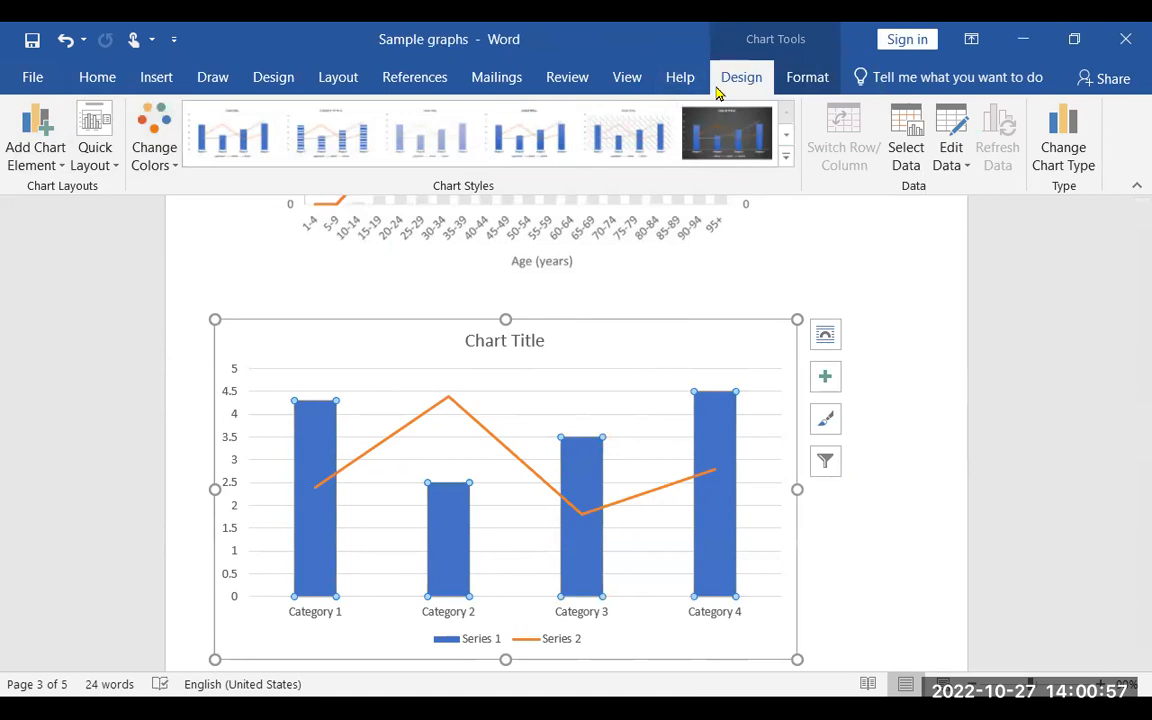
left_click(789, 80)
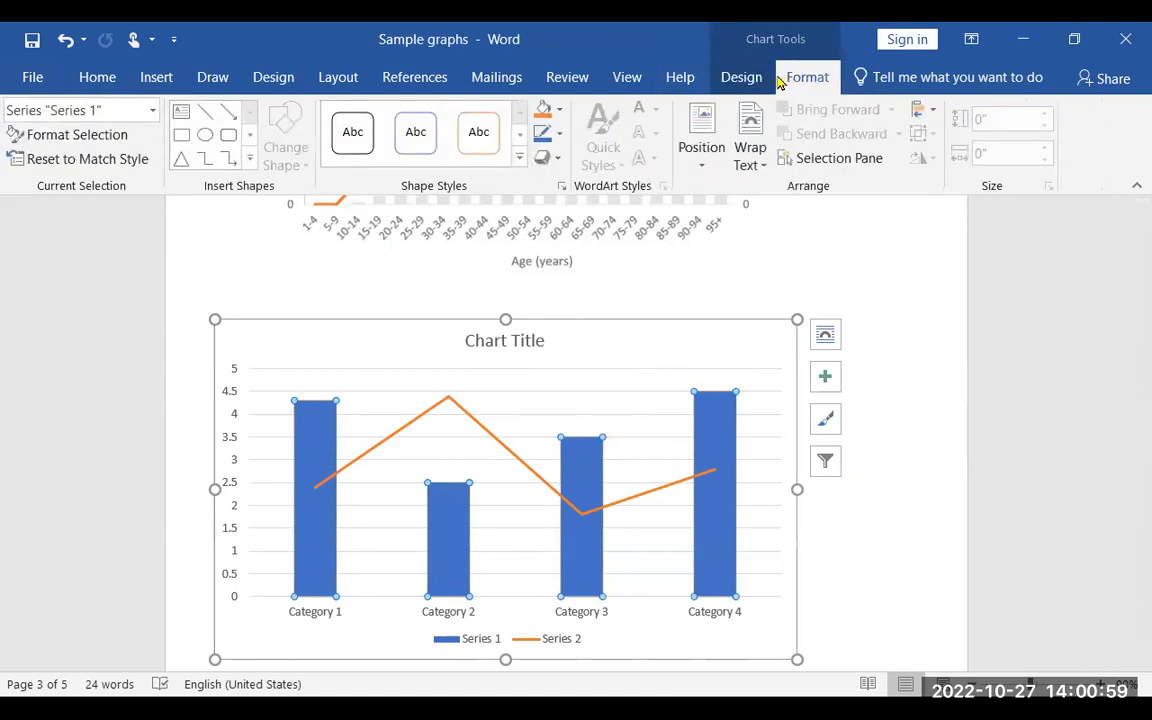
left_click(741, 80)
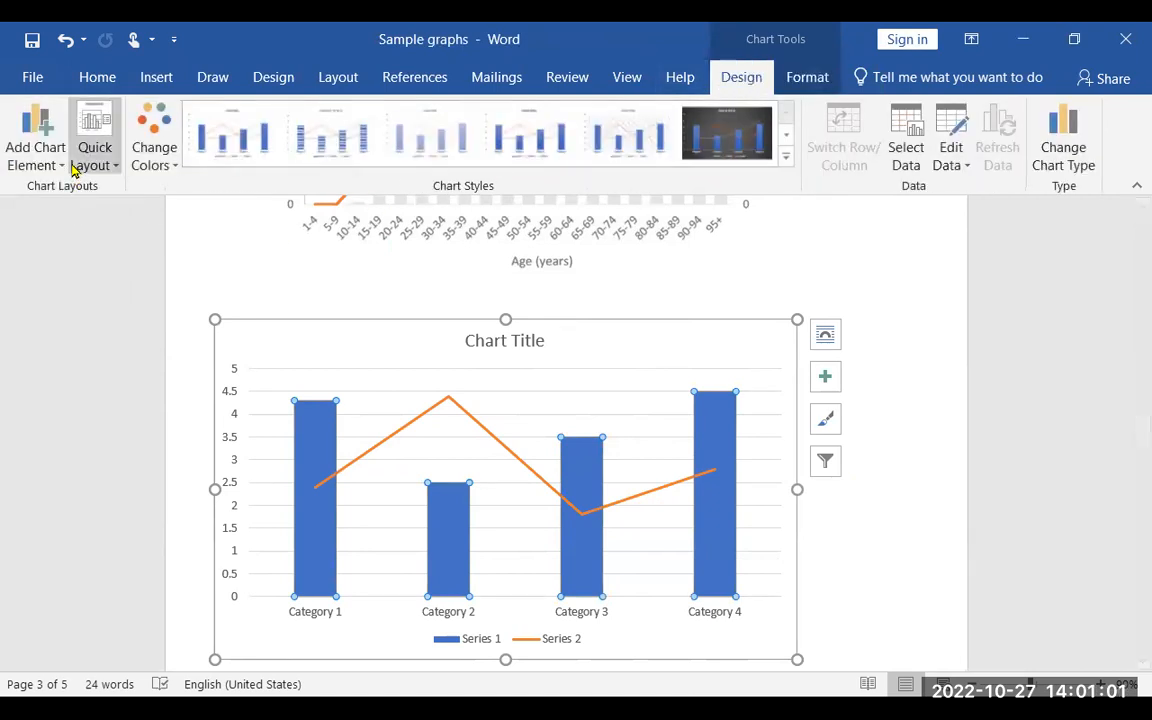
left_click(60, 168)
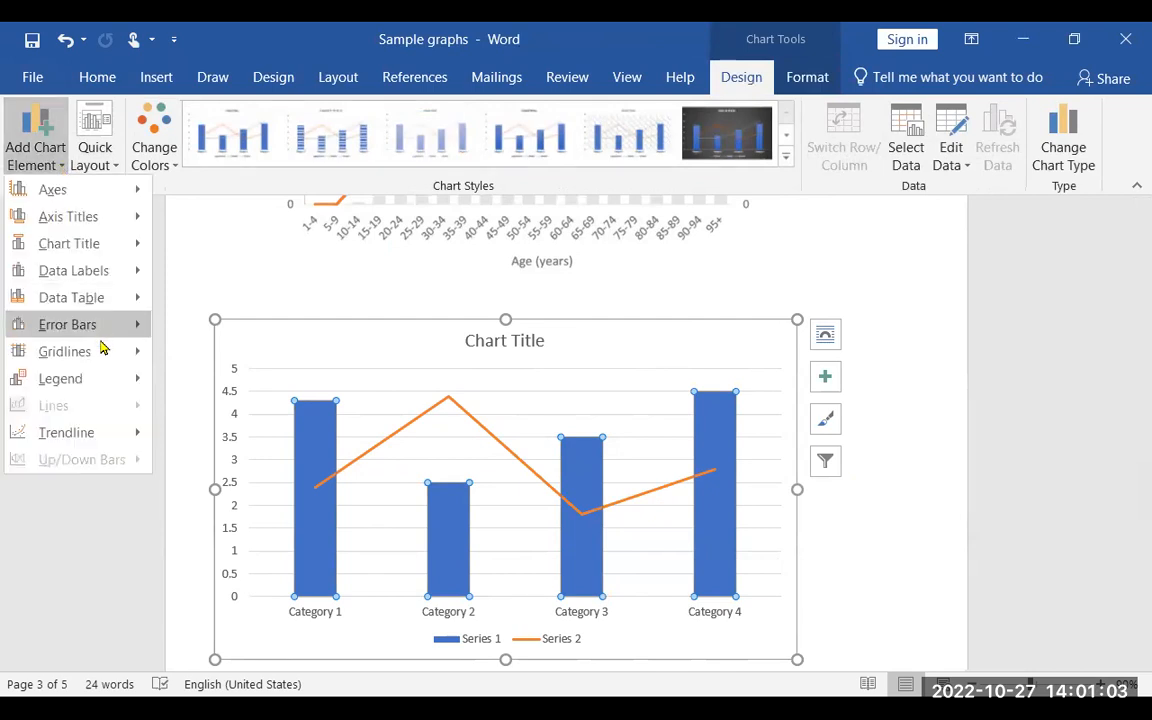
mouse_move(117, 325)
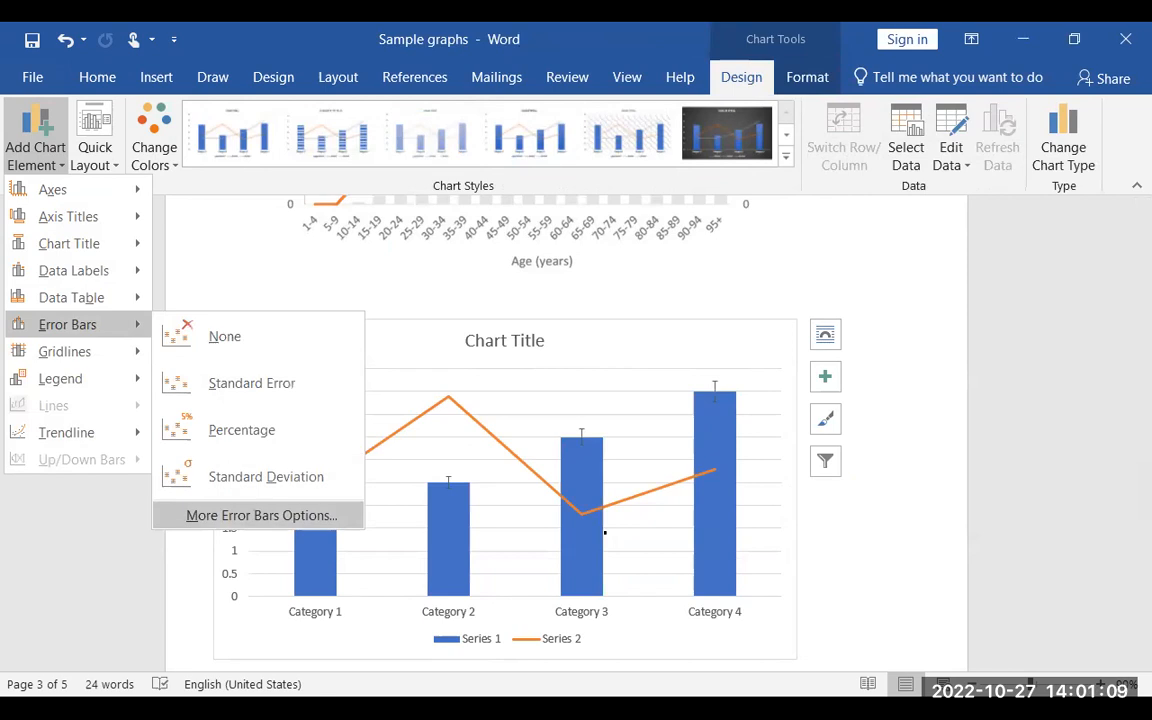
left_click(261, 515)
scroll(1054, 470, "down", 3)
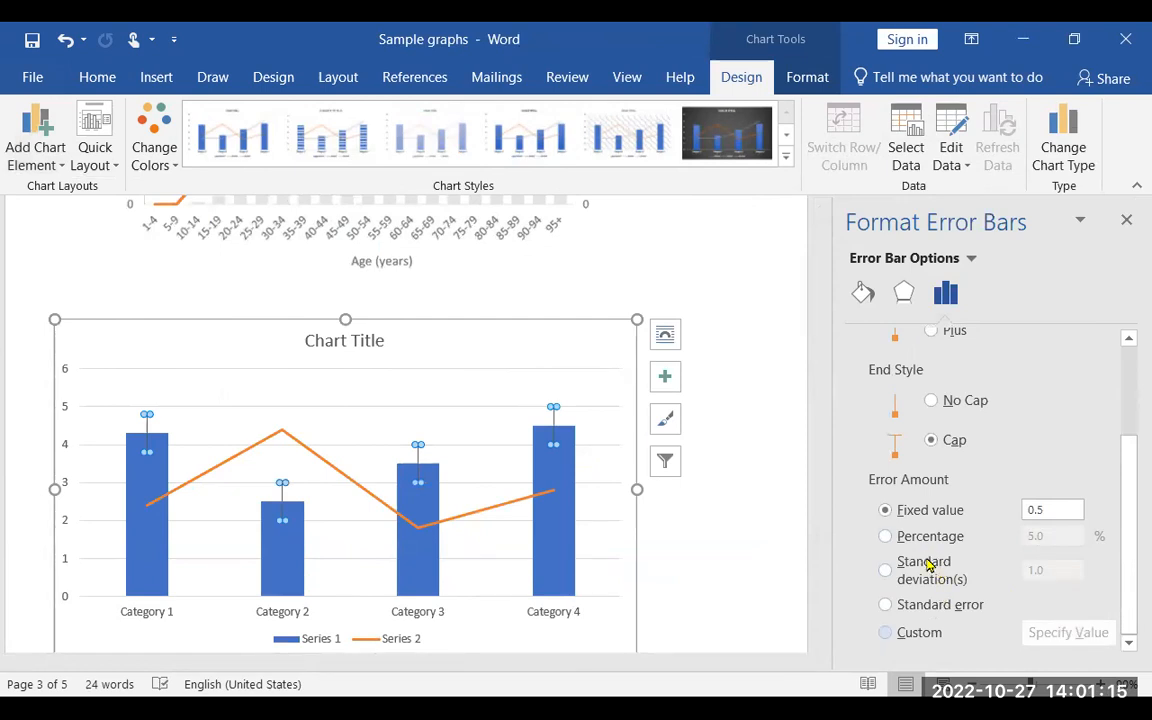
left_click(886, 632)
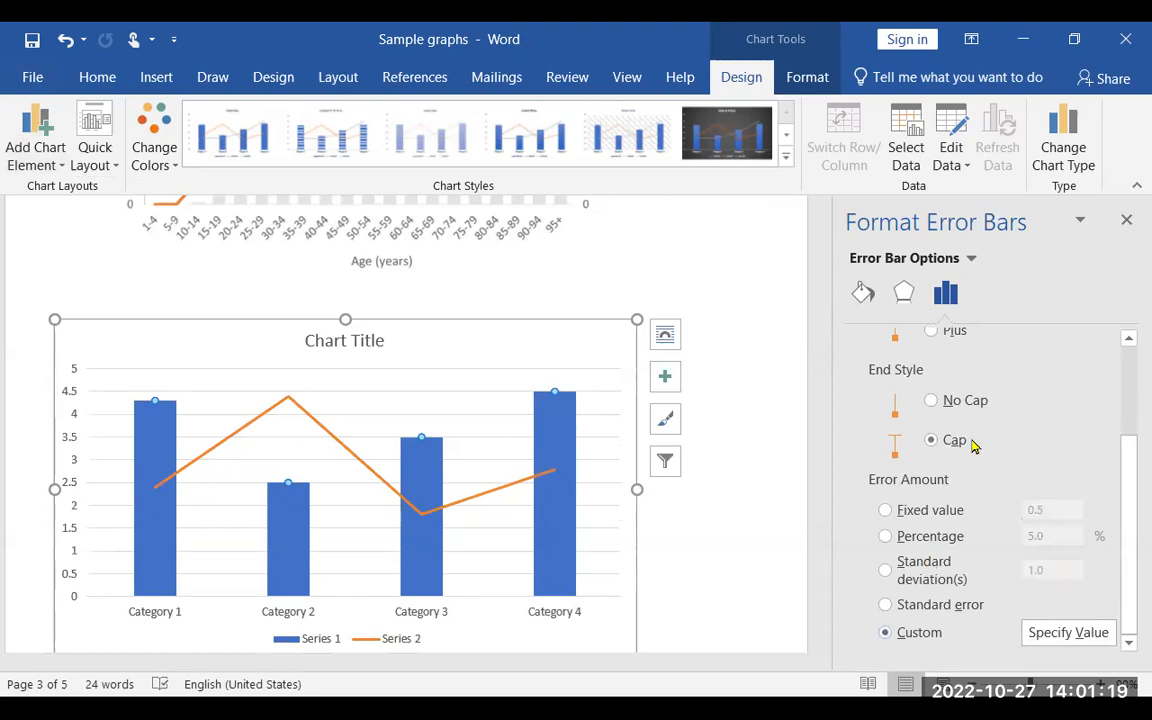
- Open the chart data and rename the Series 3 header in D1 to "Error positive"
left_click(951, 160)
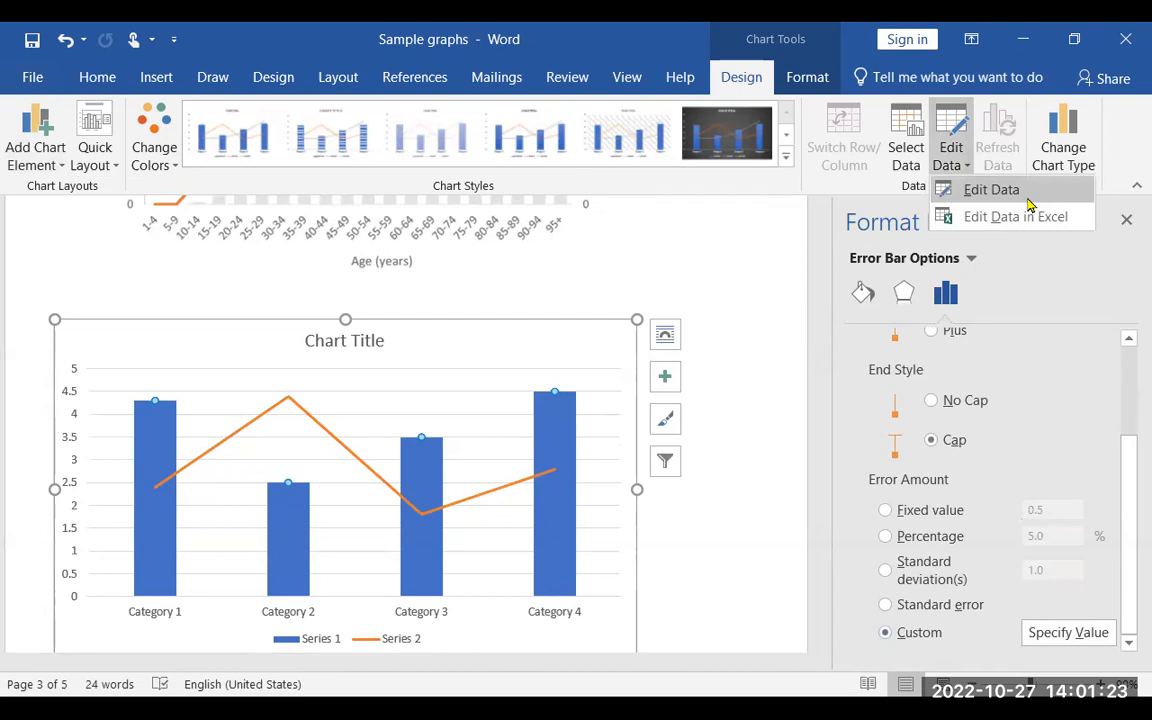
left_click(1022, 194)
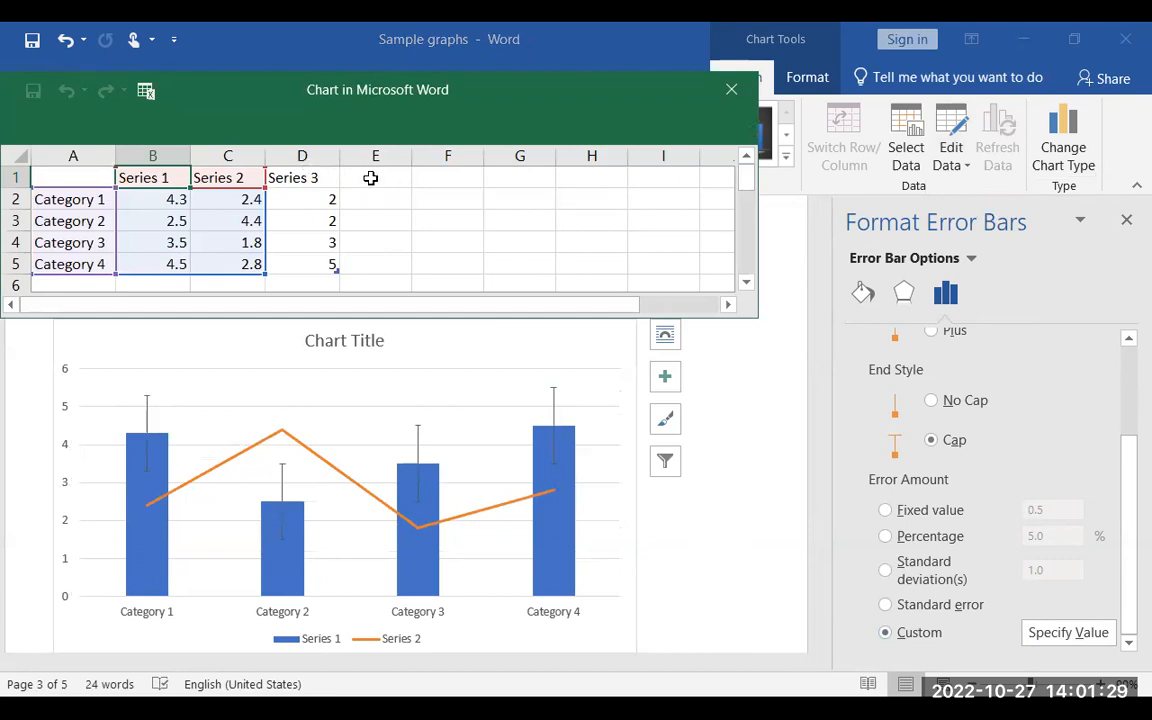
left_click(312, 177)
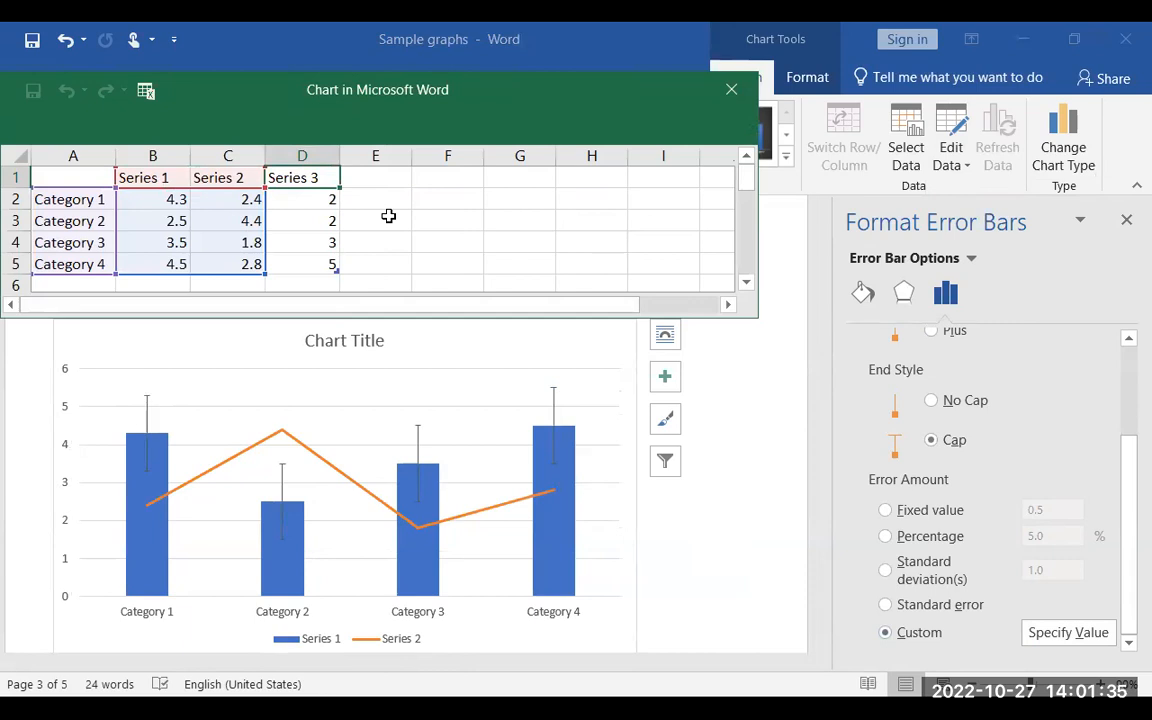
type("Error ")
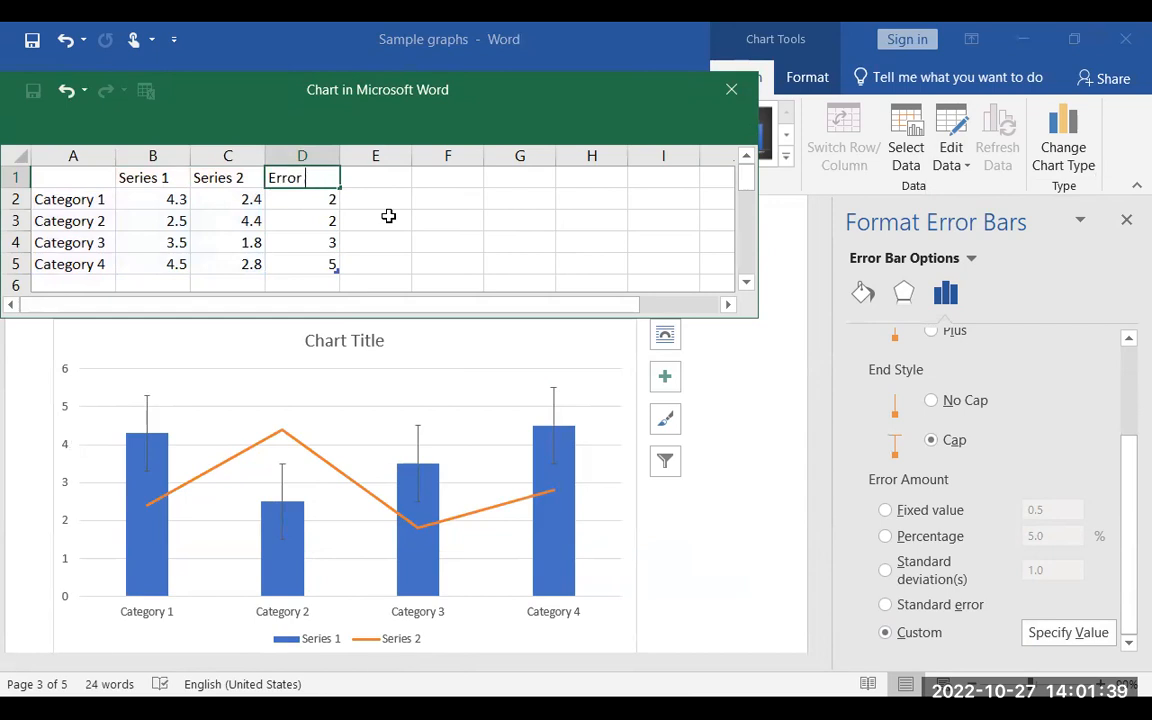
type("opsi")
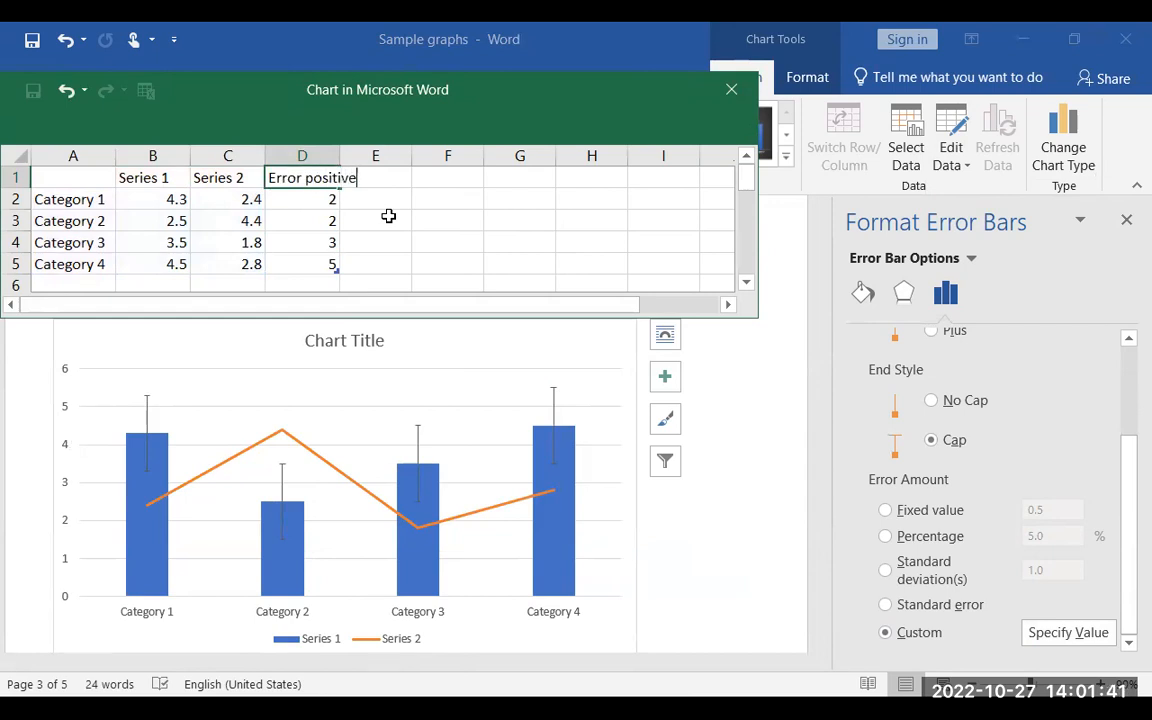
type("tive")
key("Return")
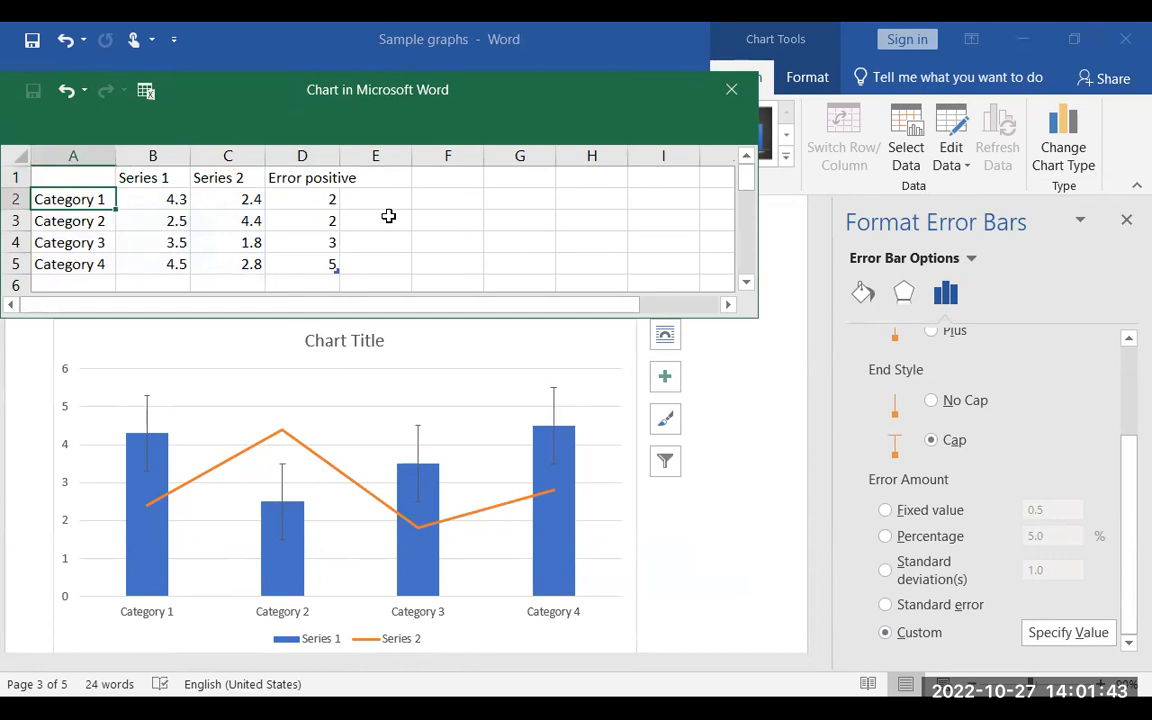
- Enter the header "error negative" in cell E1 of the chart data
key("Right")
key("Right")
key("Right")
key("Right")
key("Up")
type("error negati")
key("Return")
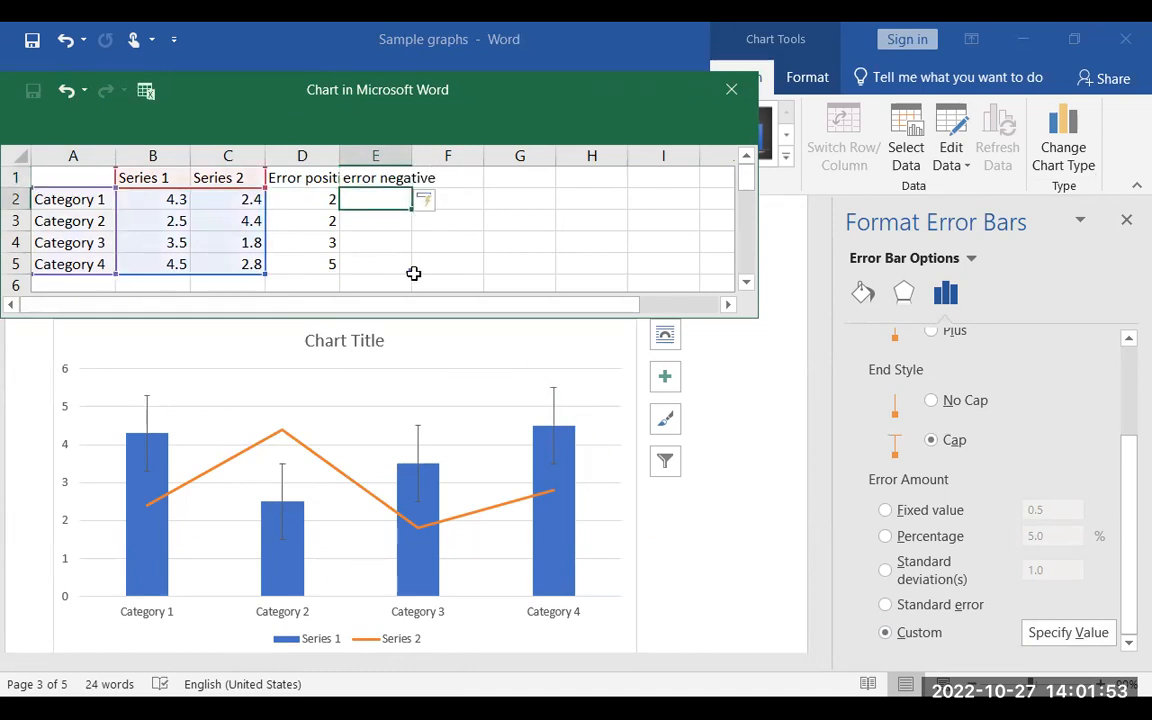
- Enter 1 as the positive error value for all four categories in D2:D5
key("Left")
type("1")
key("Return")
type("1")
key("Return")
type("1")
key("Return")
type("1")
- Enter 1 as the negative error value for all four categories in E2:E5 and close the data sheet
key("Right")
key("Up")
key("Up")
key("Up")
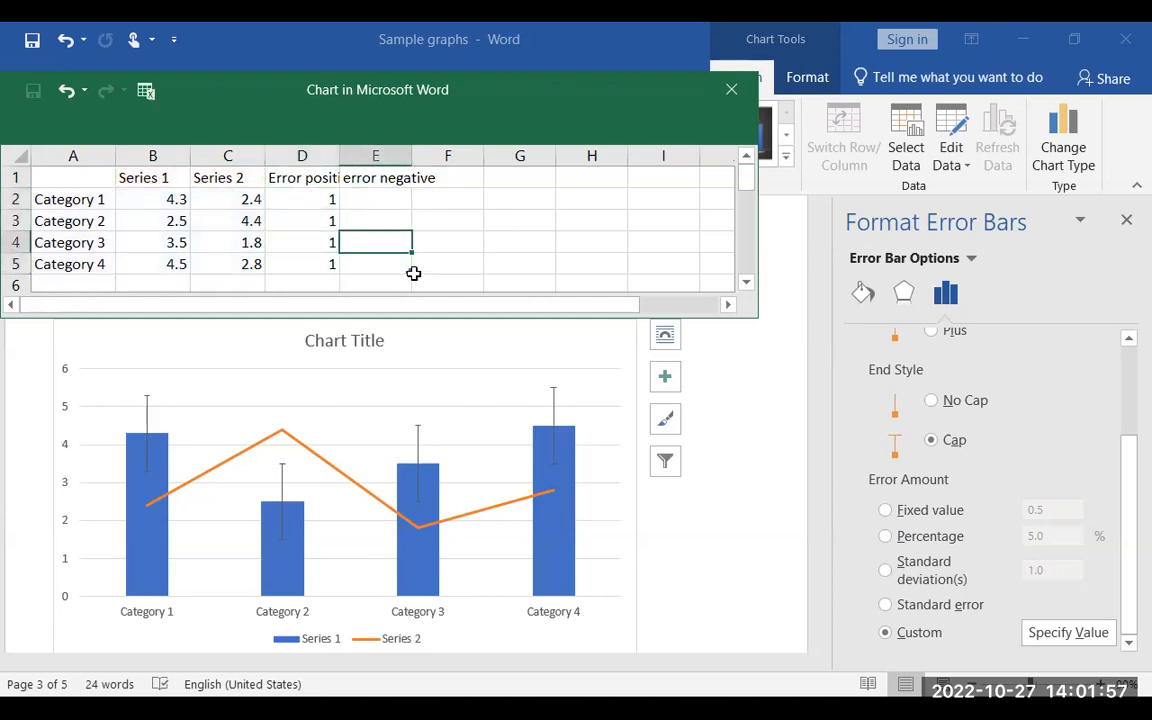
type("1")
key("Return")
type("1")
key("Return")
type("1")
key("Return")
type("1")
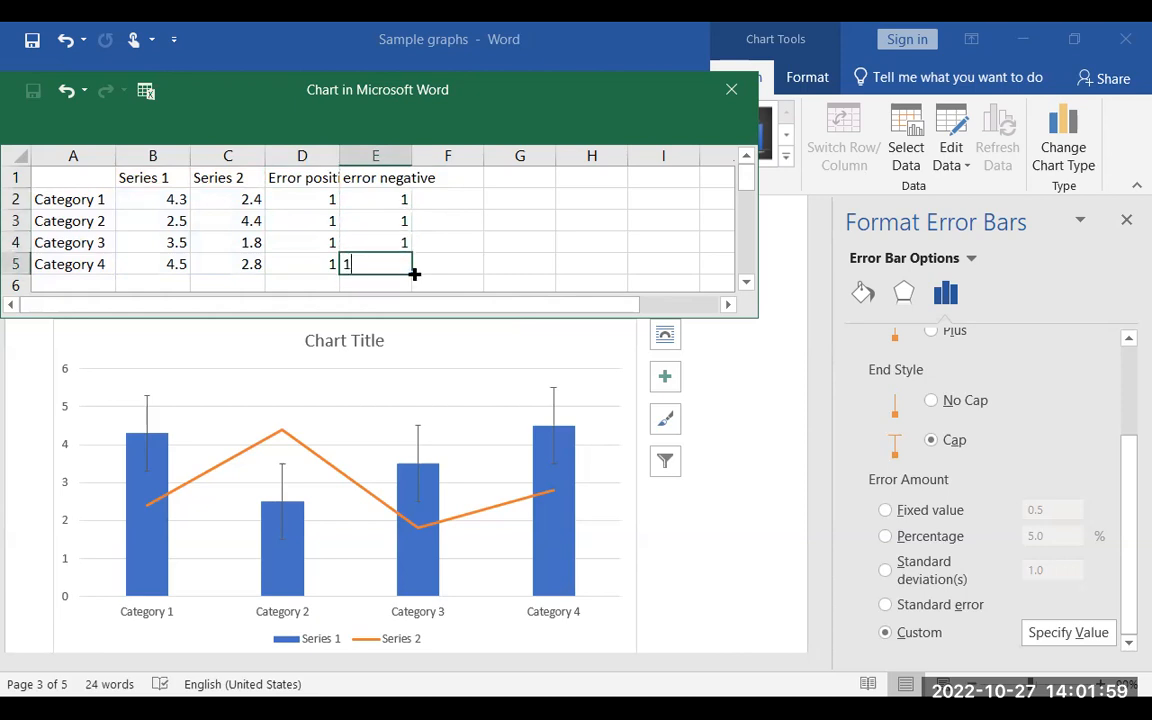
key("Return")
key("Up")
key("Up")
key("Up")
key("Up")
key("Up")
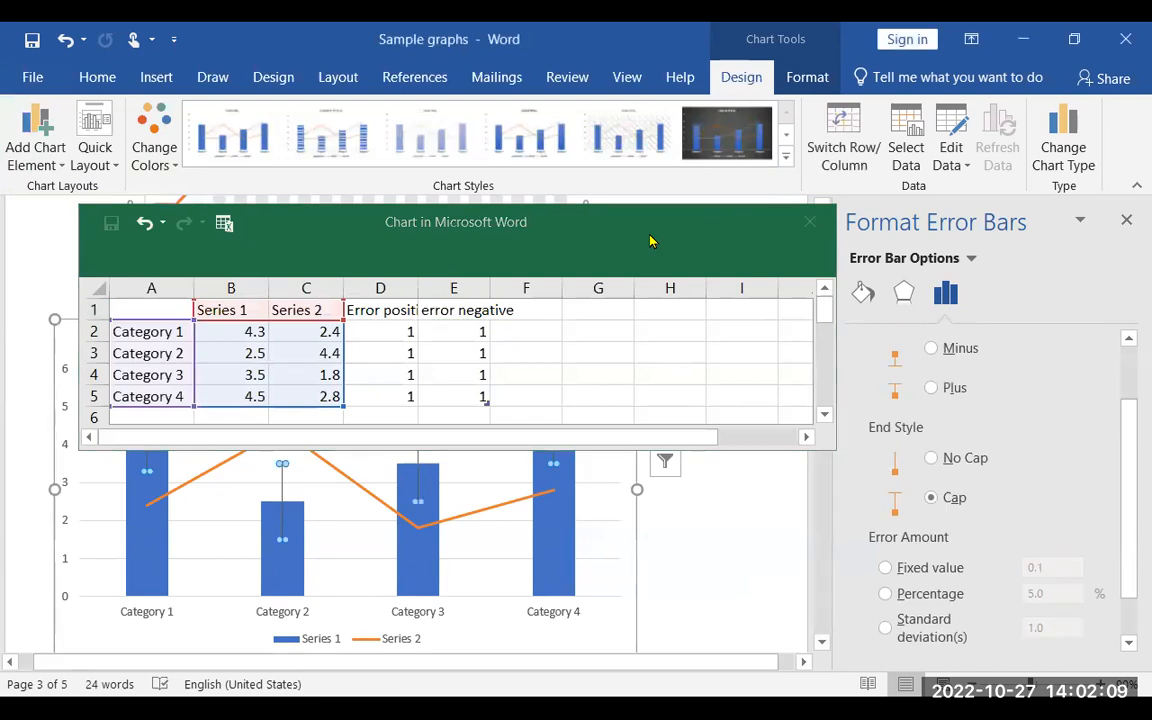
scroll(962, 460, "down", 2)
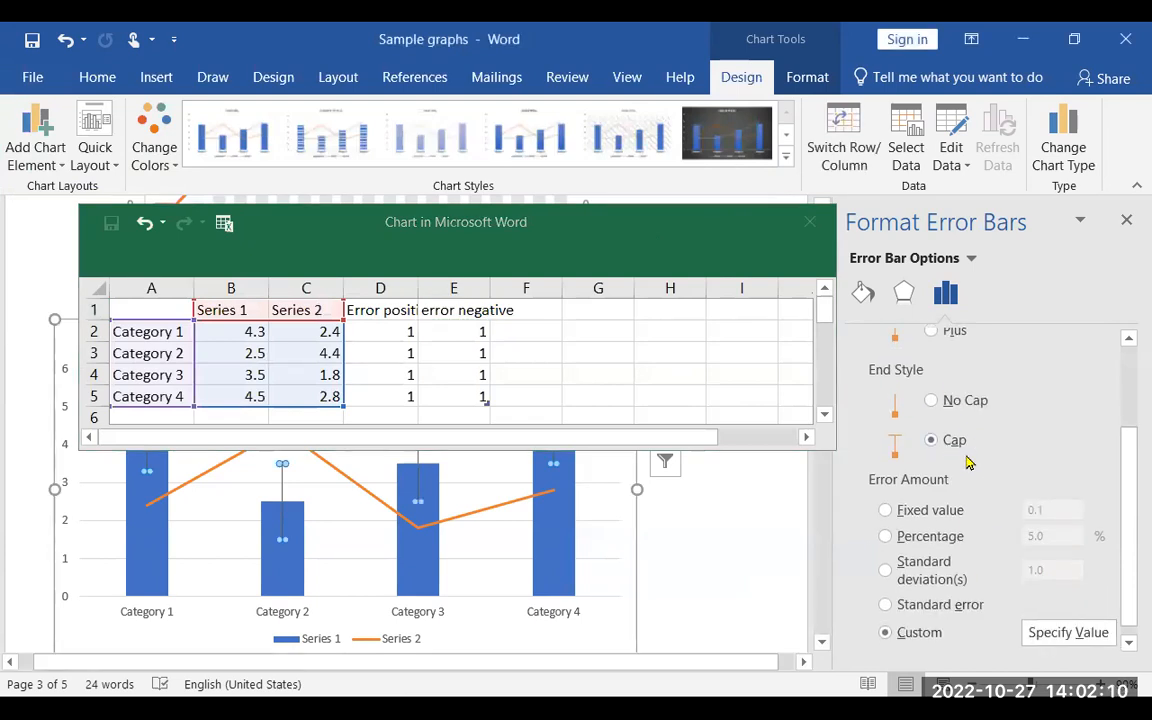
left_click(812, 226)
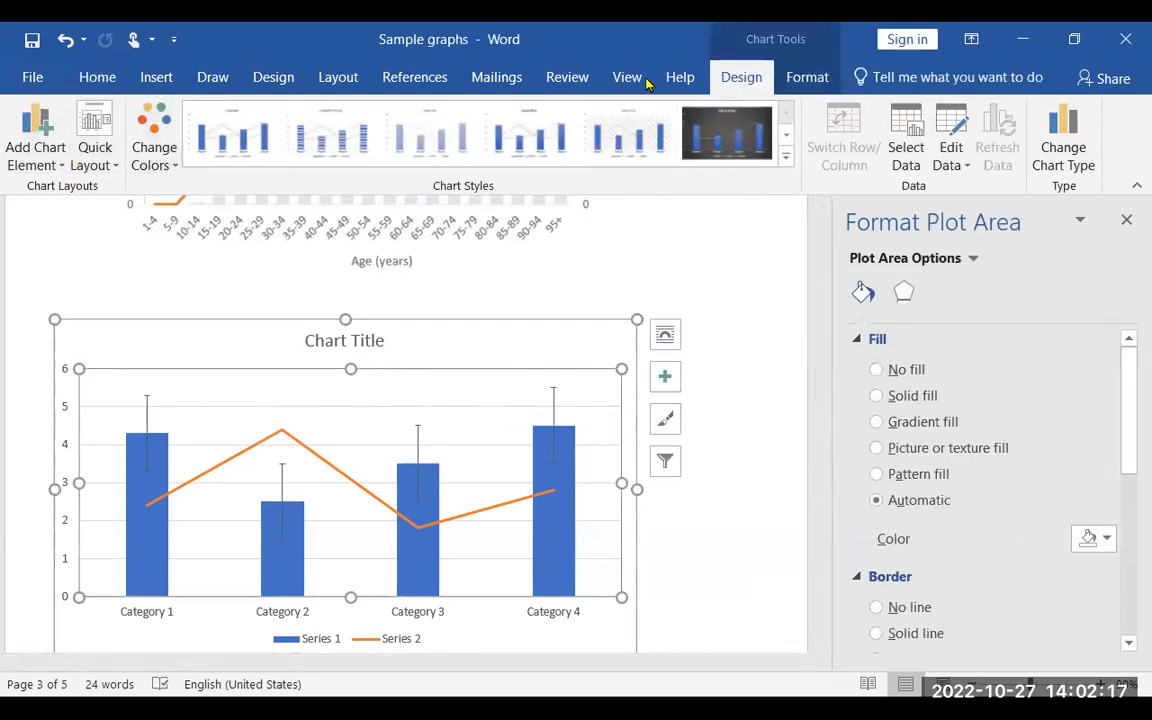
- Open the chart data alongside the chart and bring up the error bar formatting options for Series 1
left_click(953, 140)
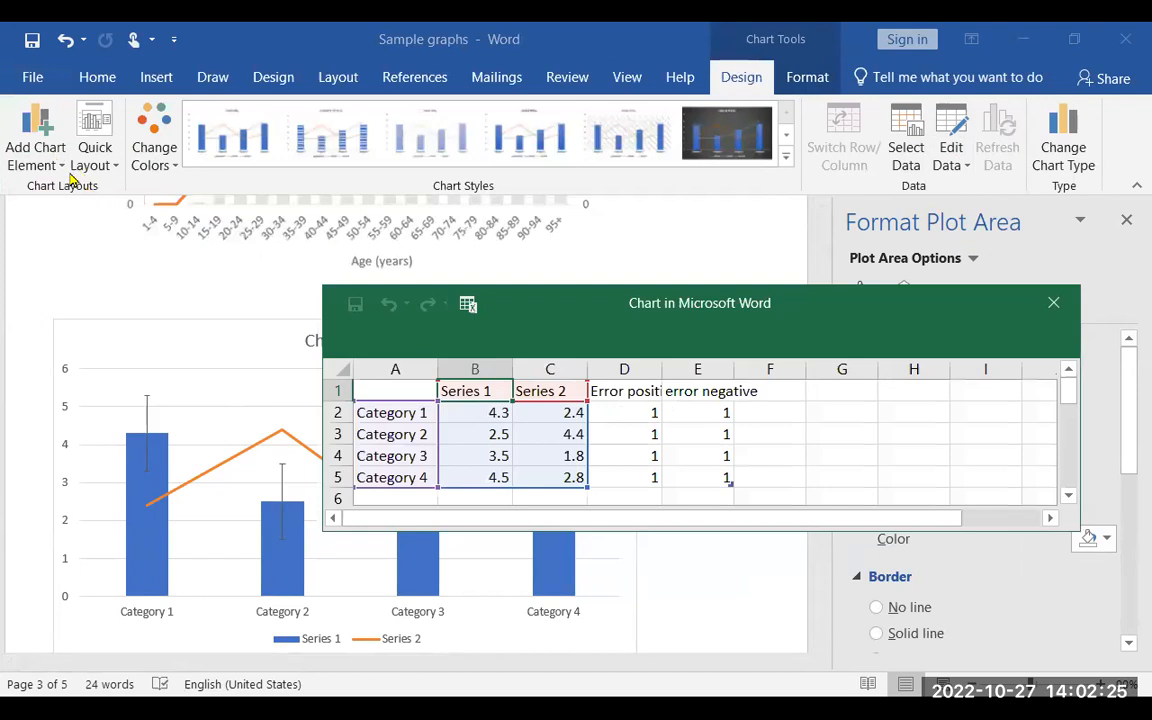
left_click(45, 150)
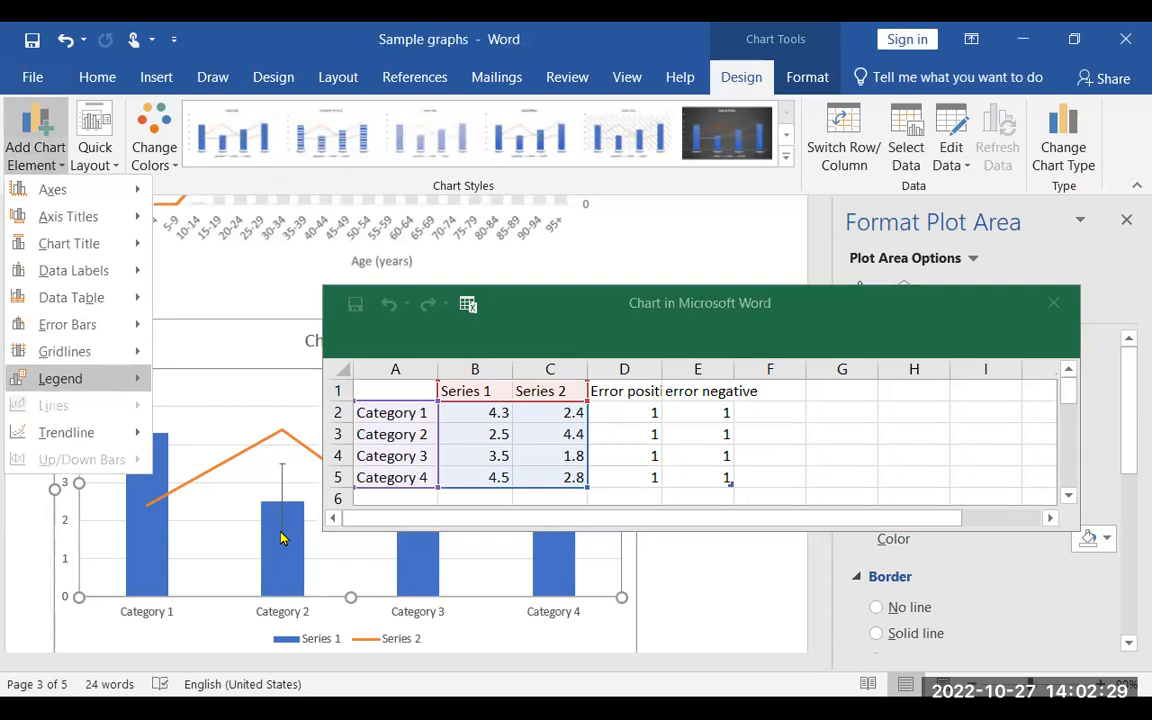
mouse_move(80, 325)
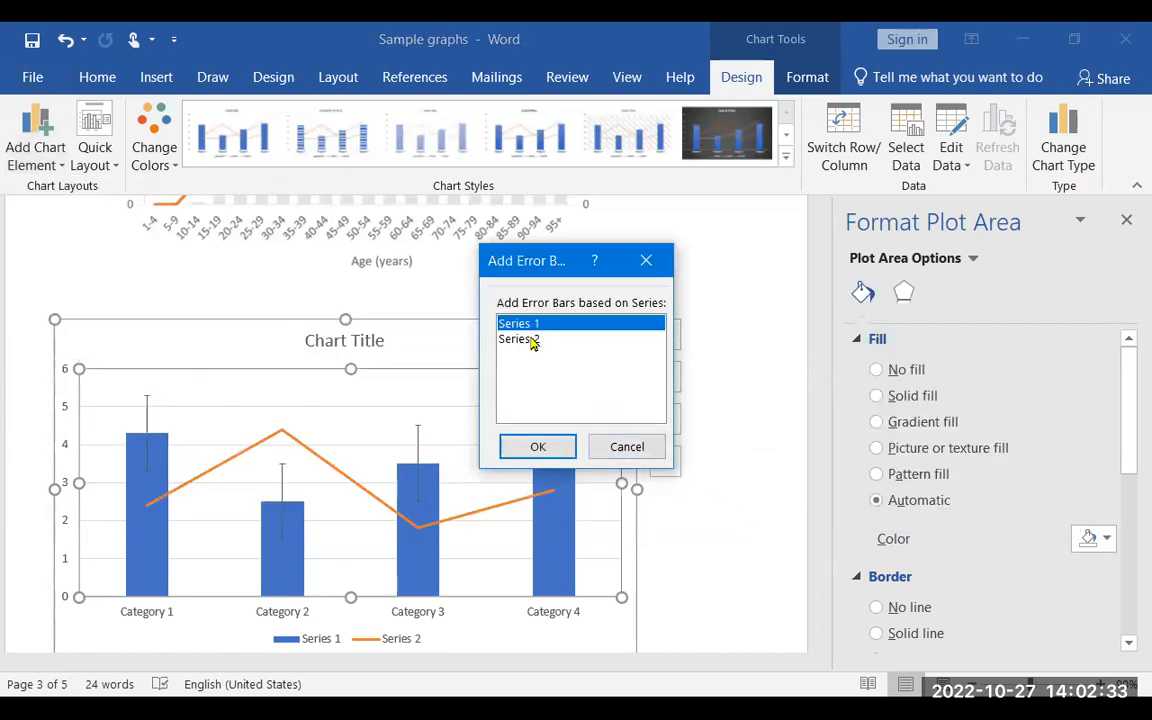
left_click(556, 446)
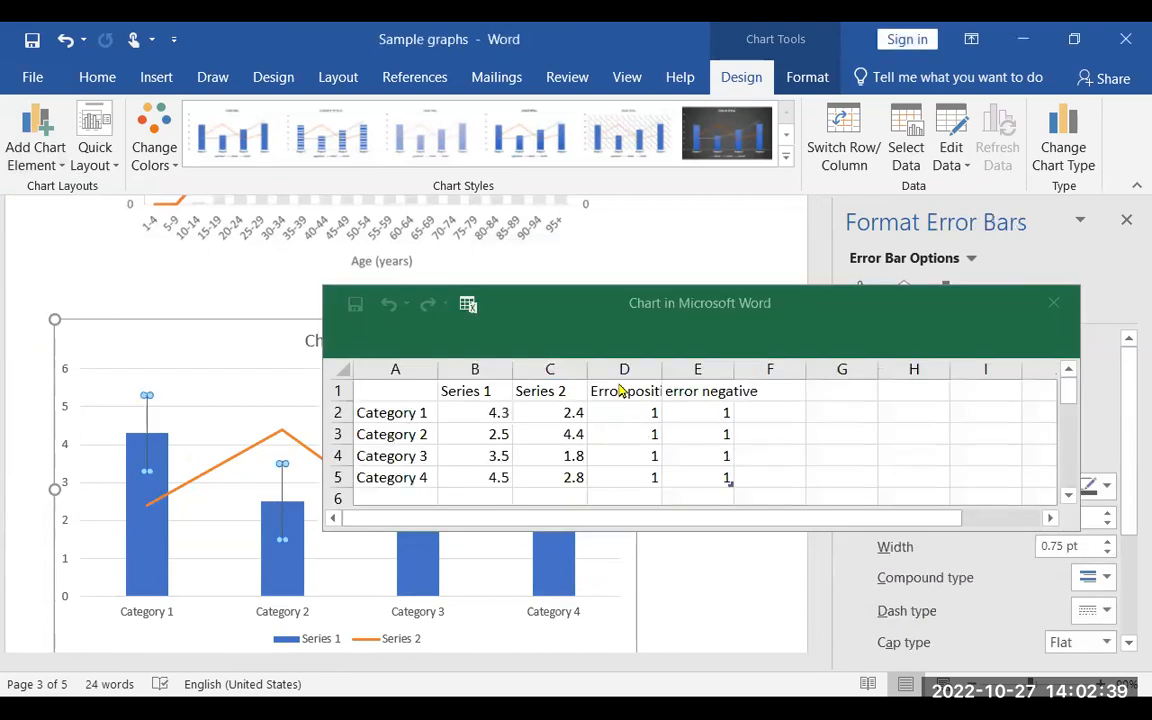
- Uncover the error bar options from behind the data sheet and open the custom error amount values for Series 1
left_click(619, 413)
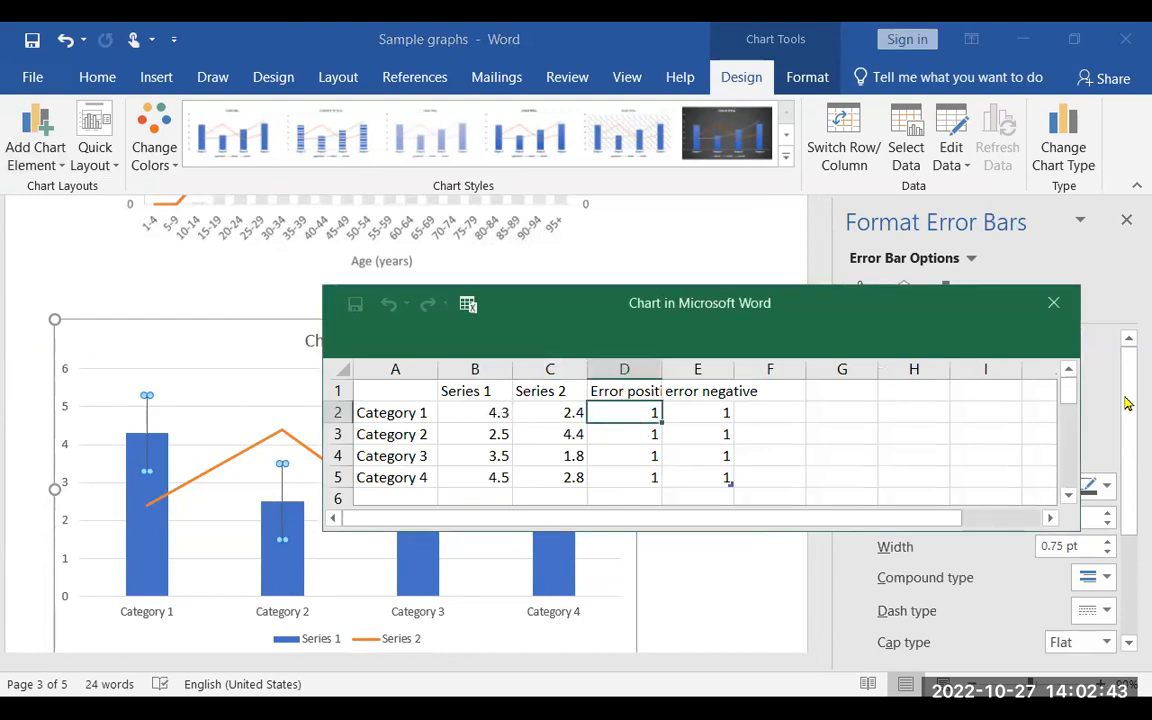
left_click(1088, 419)
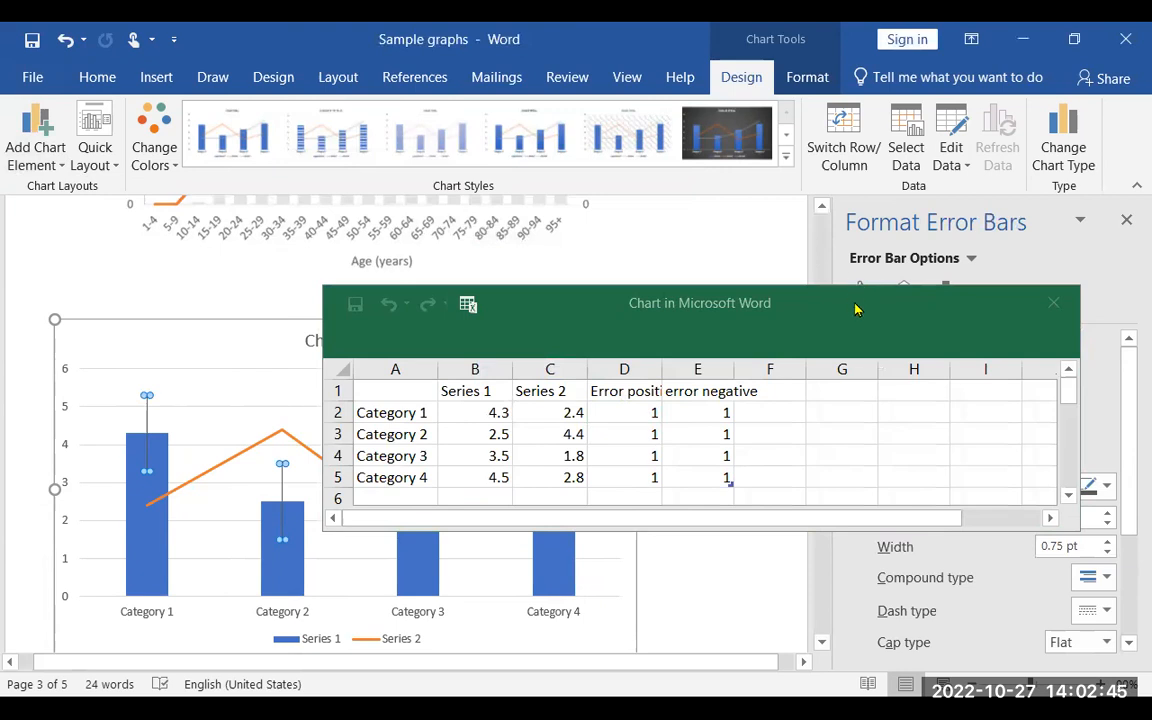
double_click(855, 302)
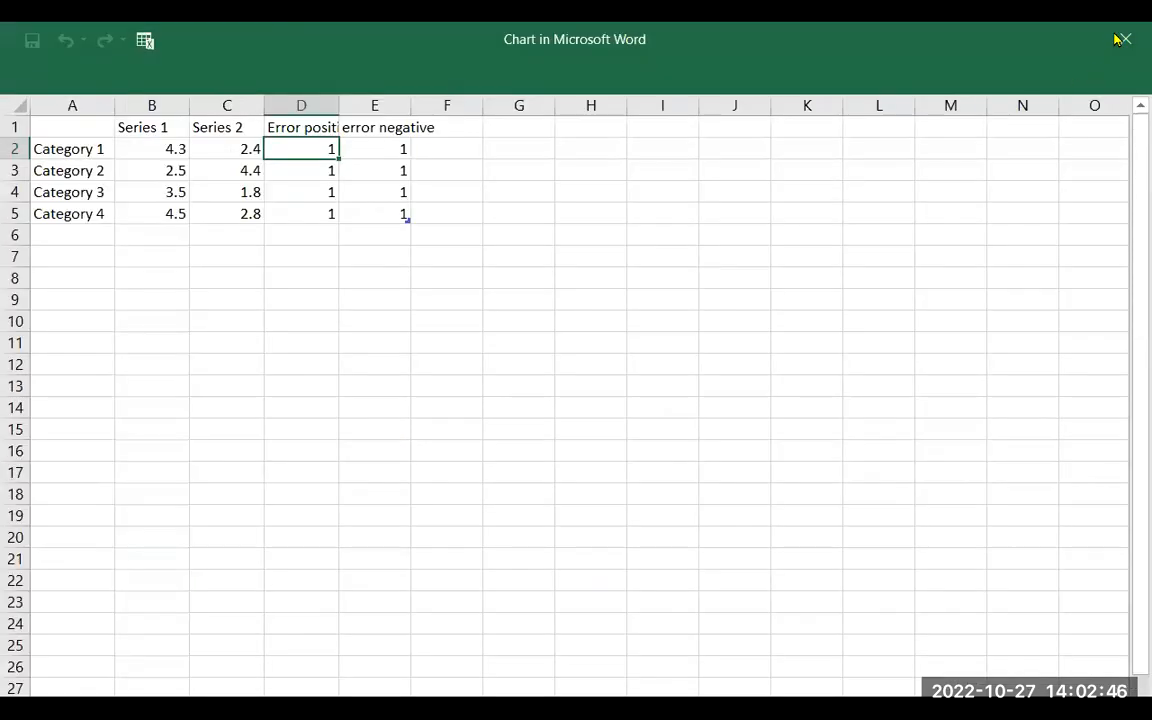
double_click(979, 36)
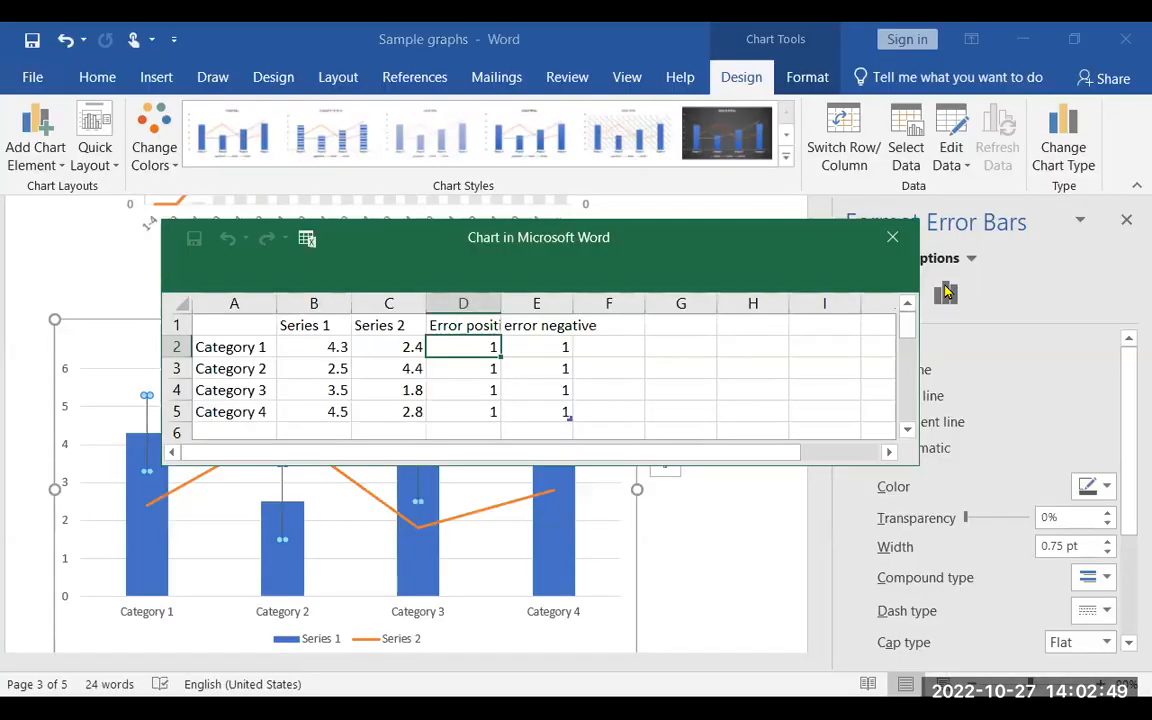
left_click(945, 293)
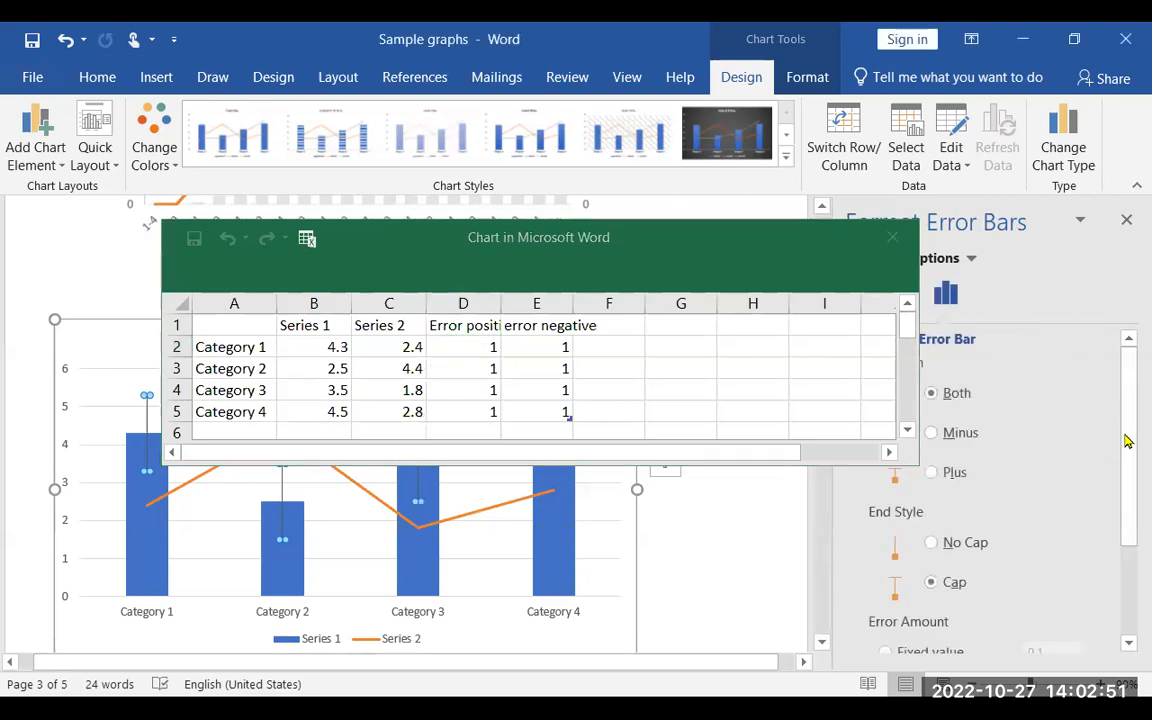
left_click_drag(1124, 386, 1124, 483)
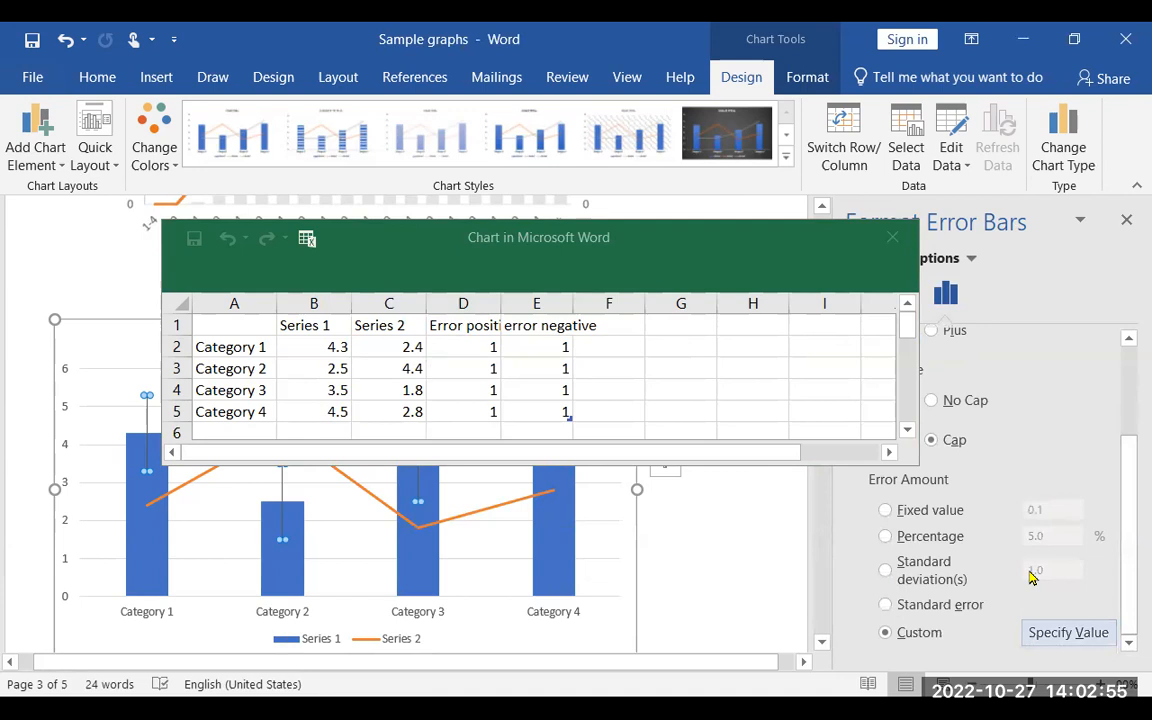
left_click(1026, 624)
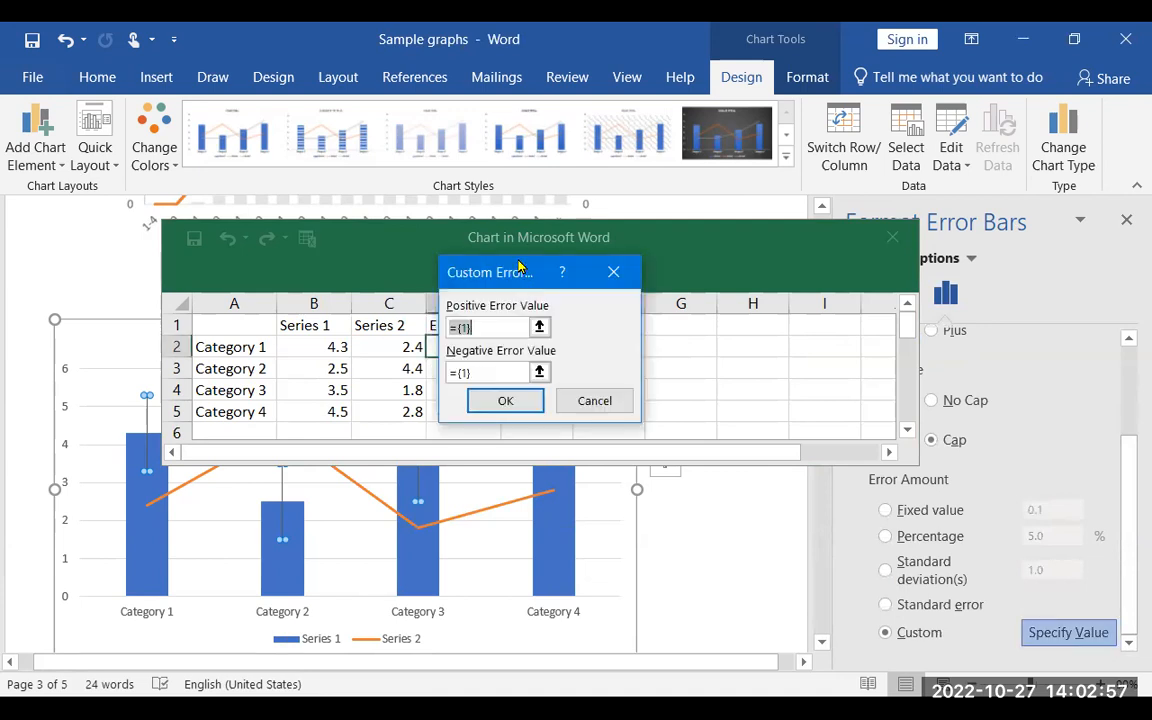
- Replace the custom positive error value with the Error positive range D2:D5 of the chart data
left_click_drag(527, 276, 748, 262)
left_click(719, 313)
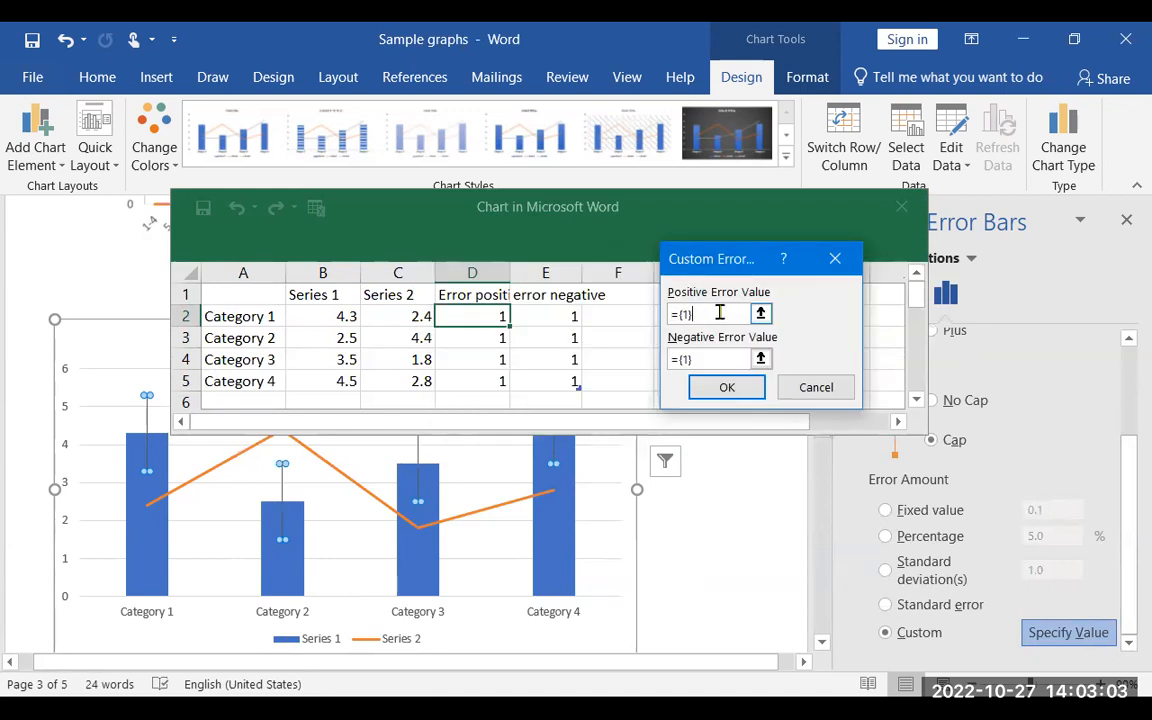
key("BackSpace")
key("BackSpace")
key("BackSpace")
key("BackSpace")
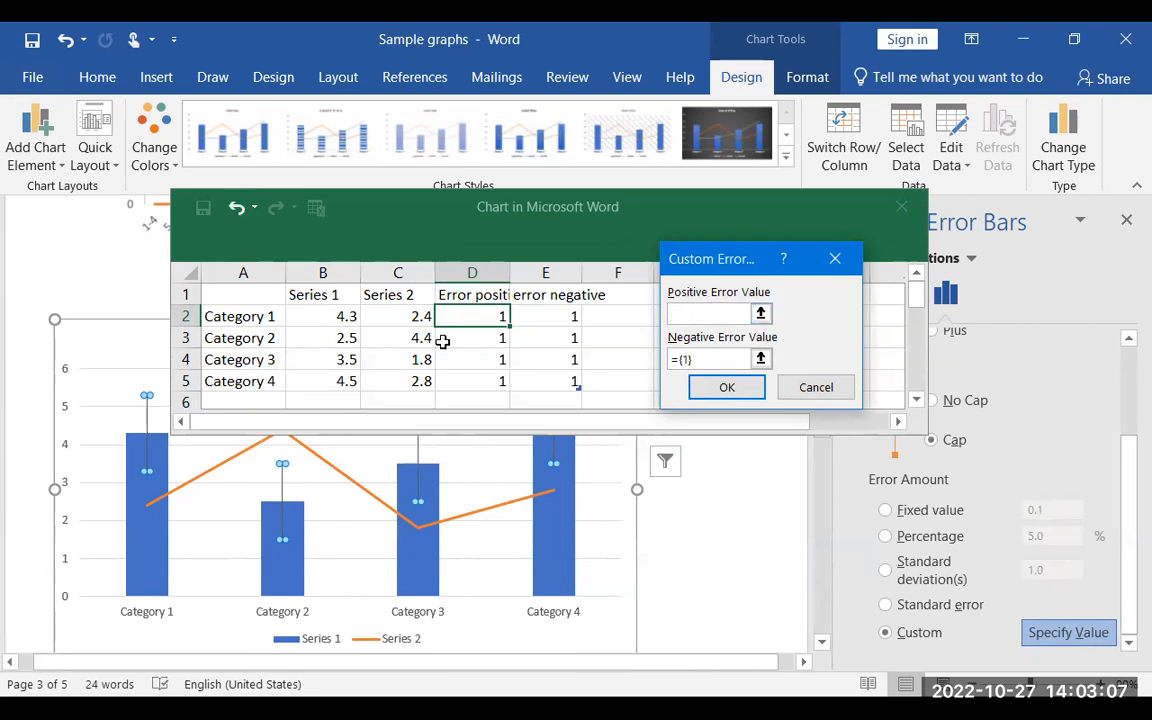
left_click(468, 316)
left_click_drag(473, 325, 640, 367)
- Replace the custom negative error value with the error negative range E2:E5 and apply the custom error bars
left_click(704, 358)
key("BackSpace")
key("BackSpace")
key("BackSpace")
key("BackSpace")
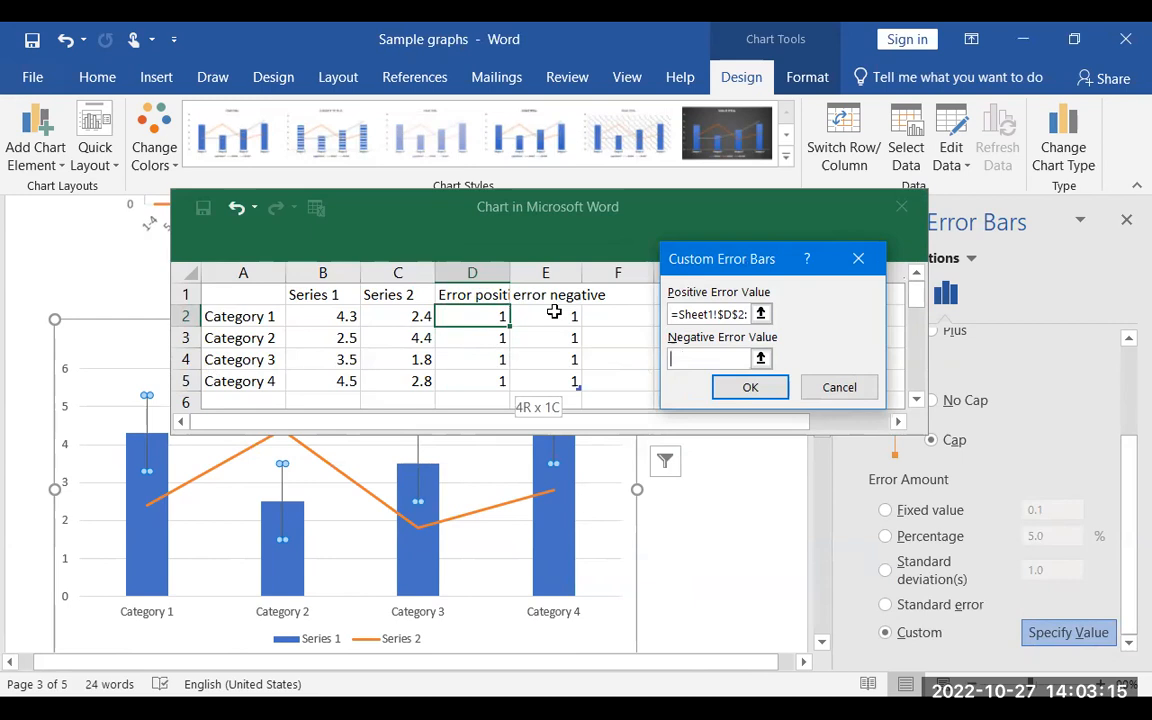
left_click(553, 316)
left_click_drag(547, 390, 630, 376)
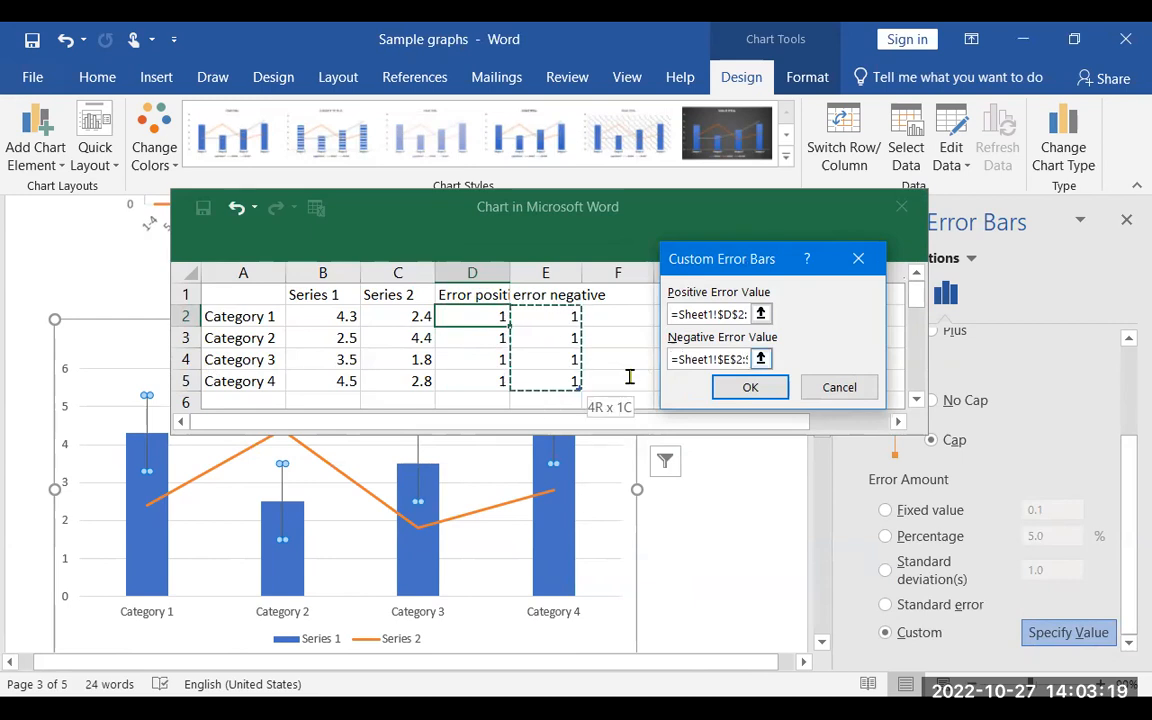
key("Return")
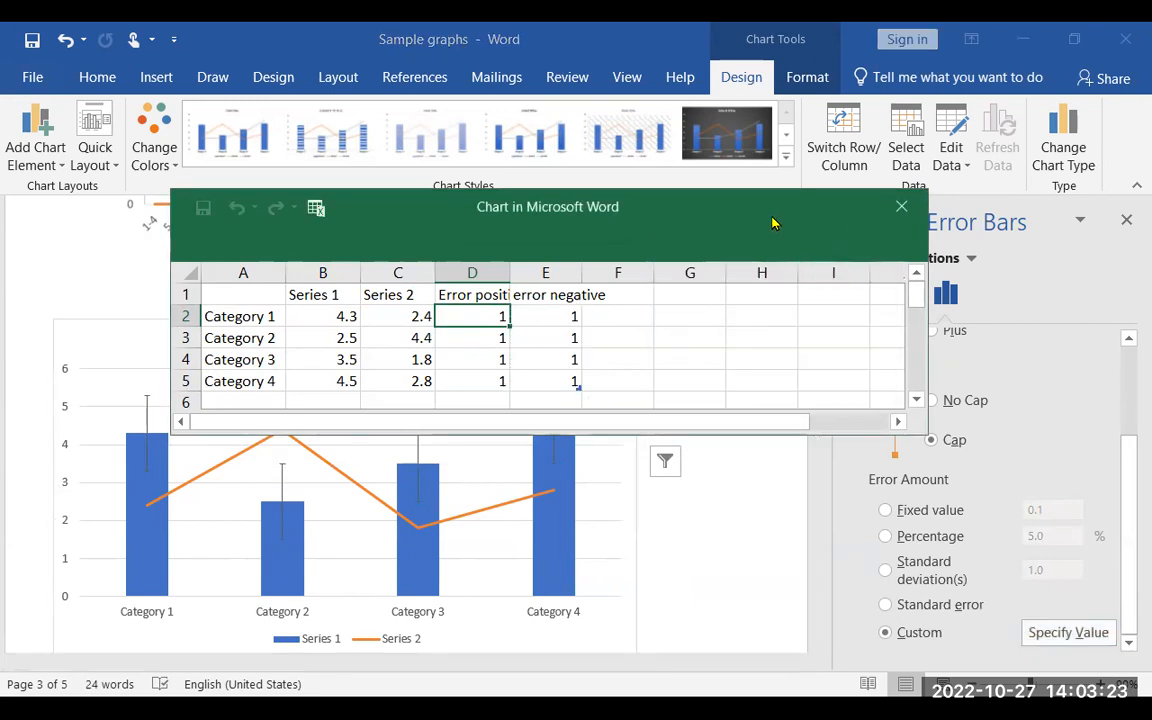
- Move the data sheet clear of the columns and set Category 1's positive error value in D2 to 2
left_click_drag(772, 222, 919, 181)
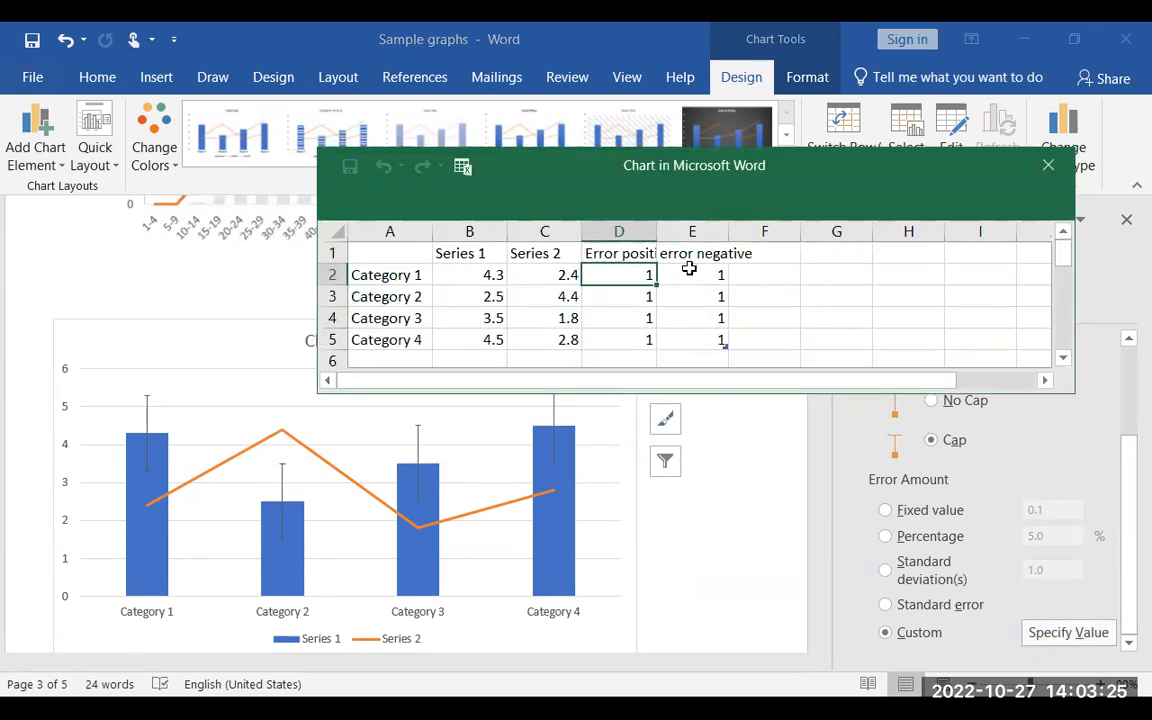
type("2")
key("ctrl+Return")
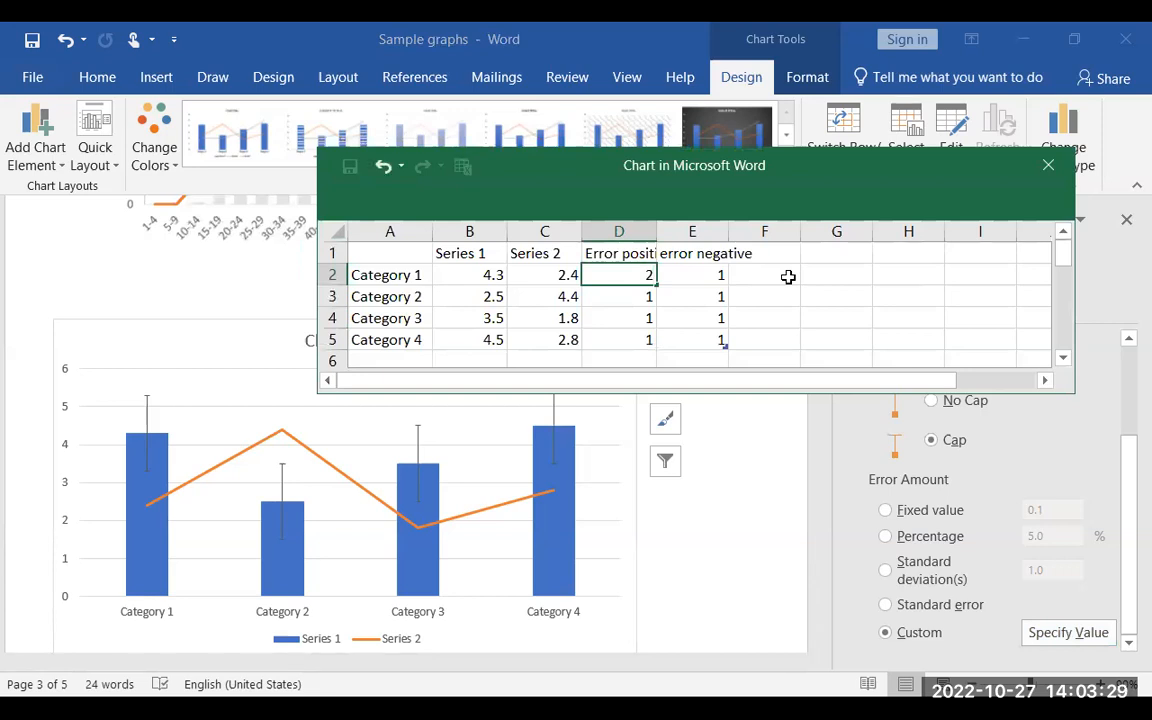
key("Return")
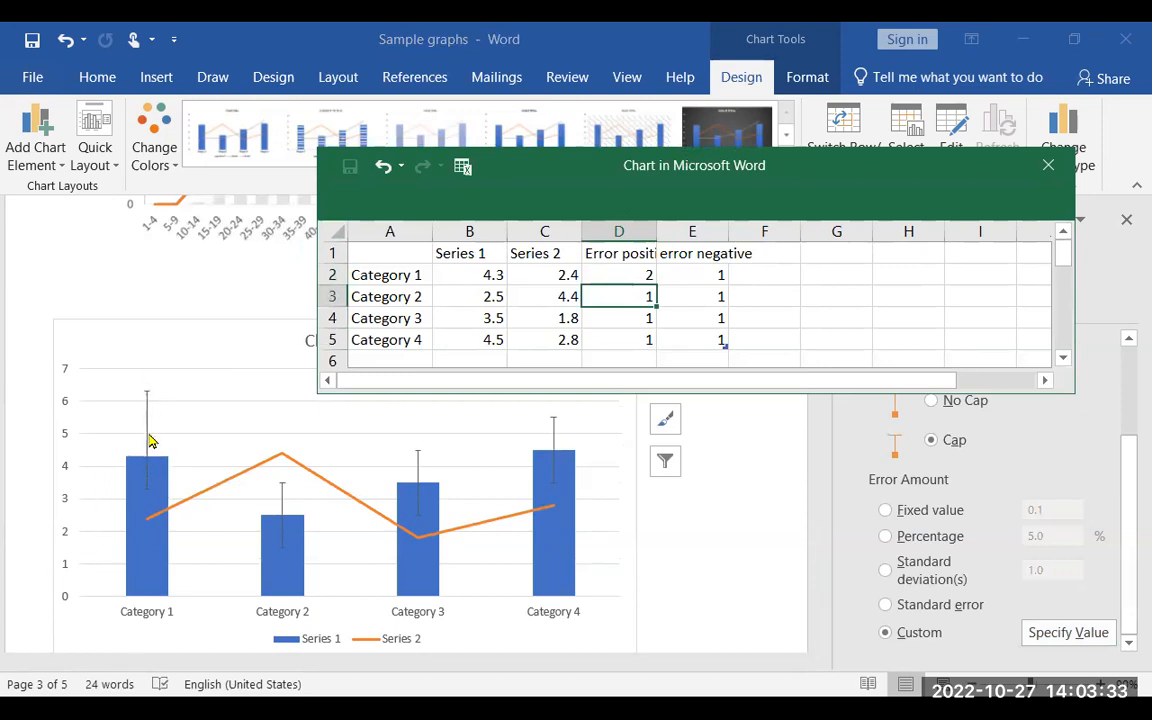
- Set Category 1's positive error value in D2 to 0.5 and close the chart data sheet
left_click(611, 275)
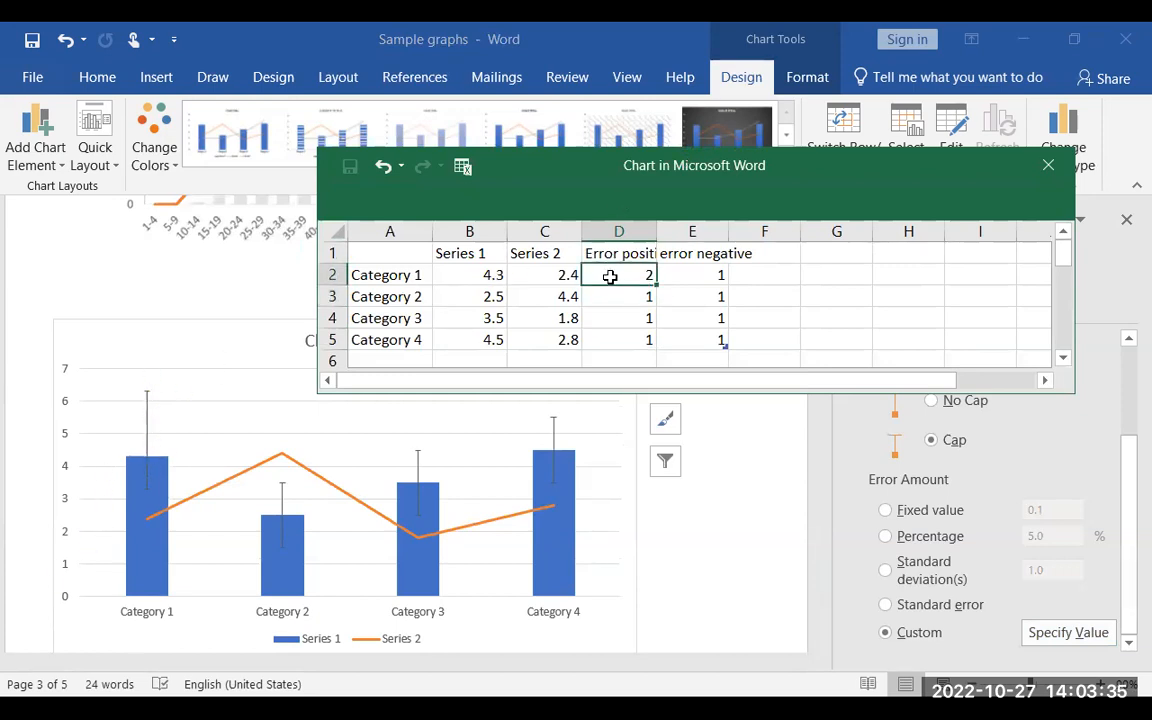
type("0.5")
key("Return")
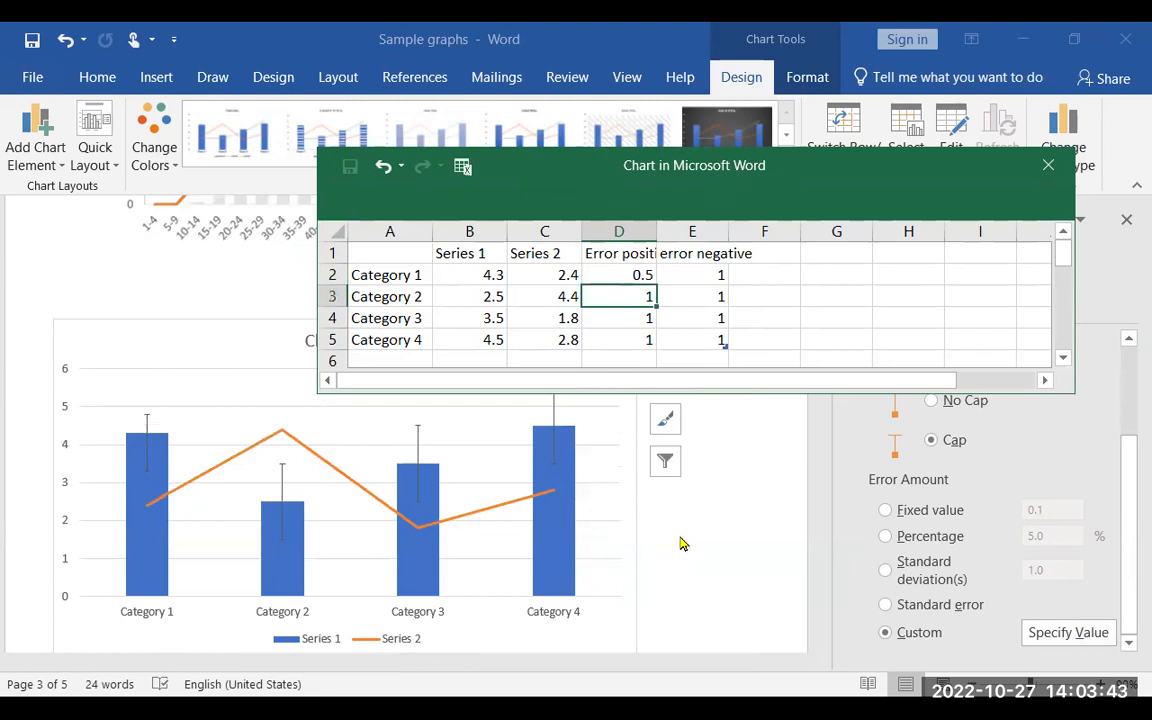
left_click(1046, 170)
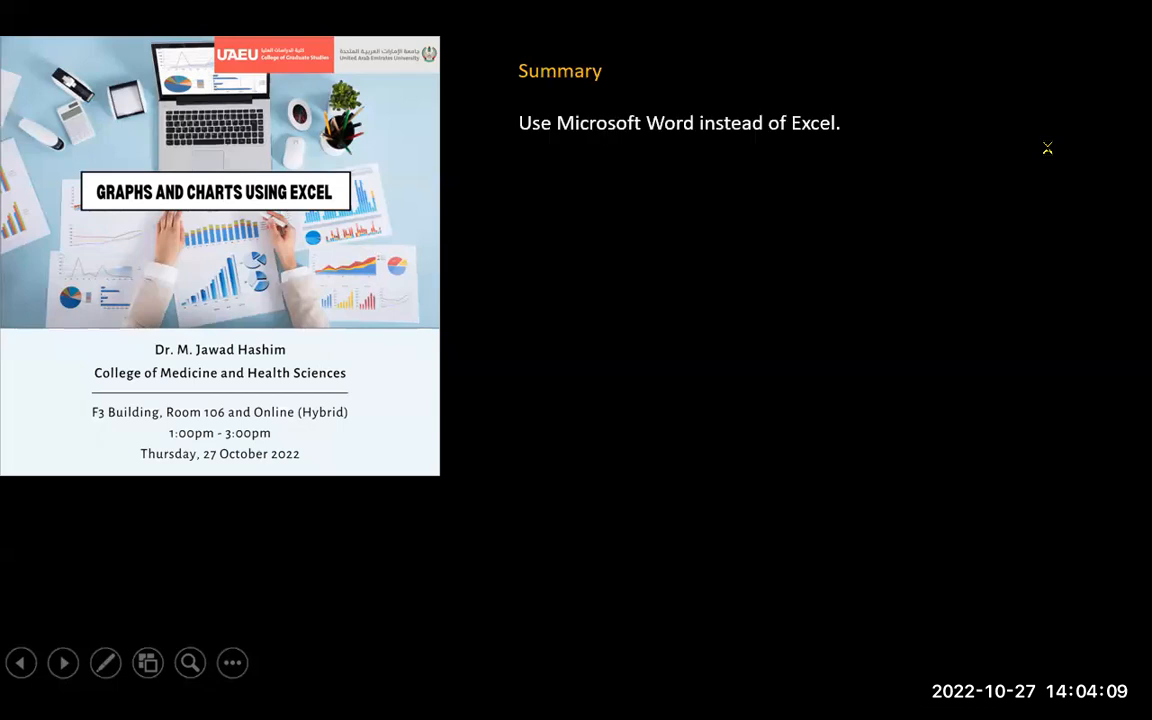
left_click(1048, 148)
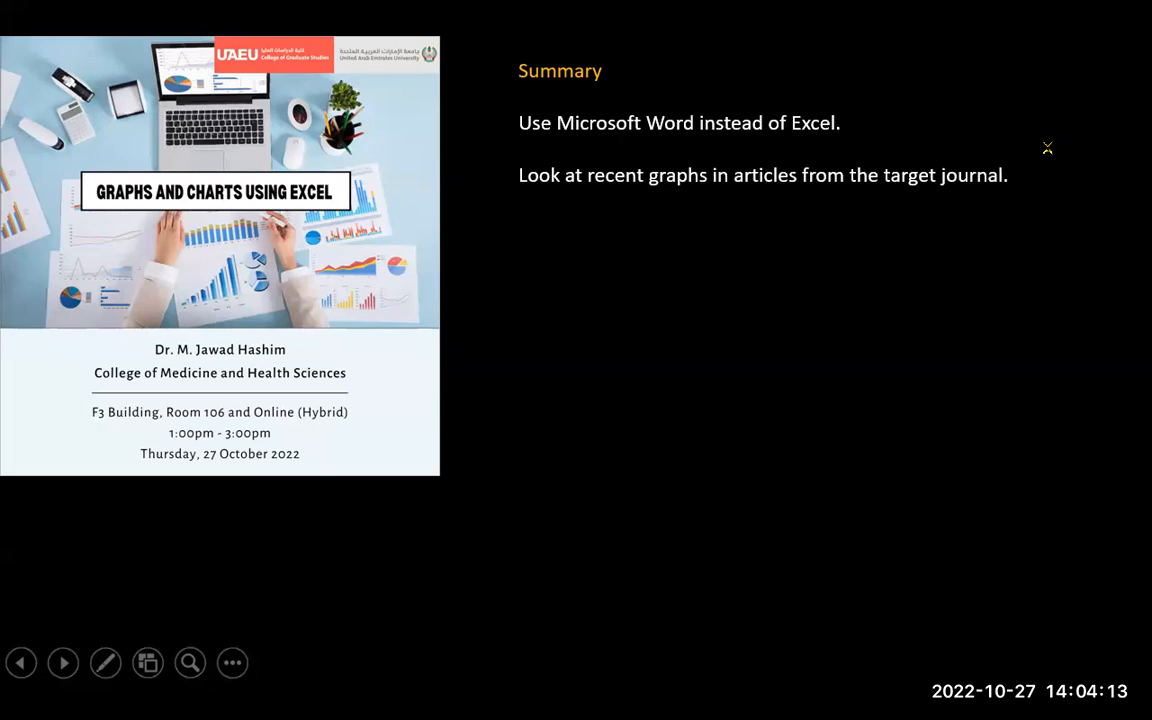
left_click(1048, 148)
left_click(1048, 148)
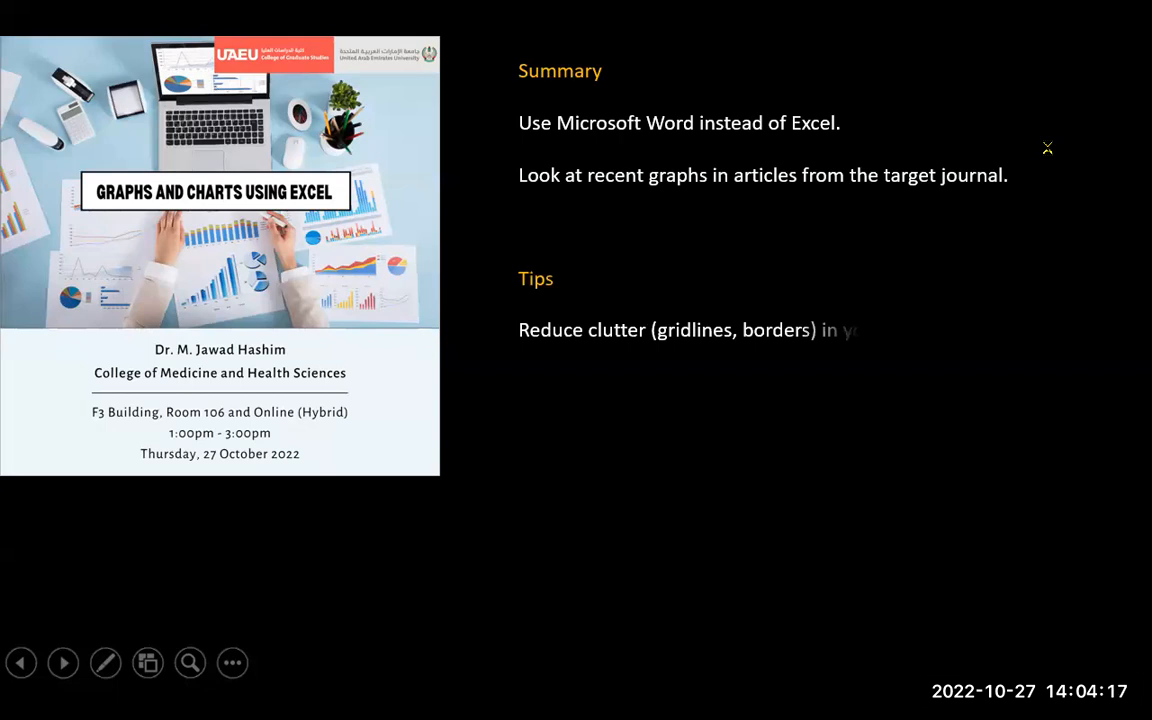